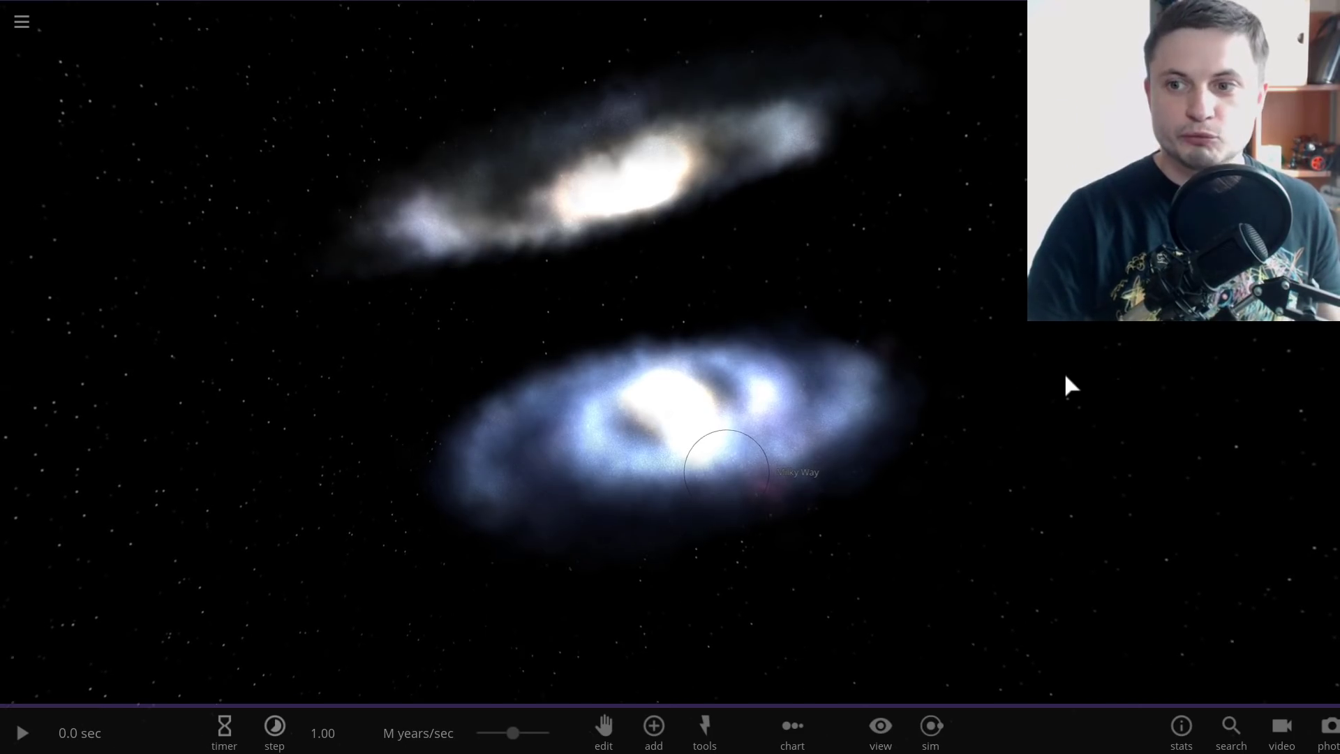
# Inspect the core of the Milky Way up close and select the Sagittarius A* black hole at its centre
pyautogui.moveTo(1066, 374)
pyautogui.mouseDown()
pyautogui.moveTo(1012, 389)
pyautogui.moveTo(991, 377)
pyautogui.moveTo(1002, 359)
pyautogui.mouseUp()
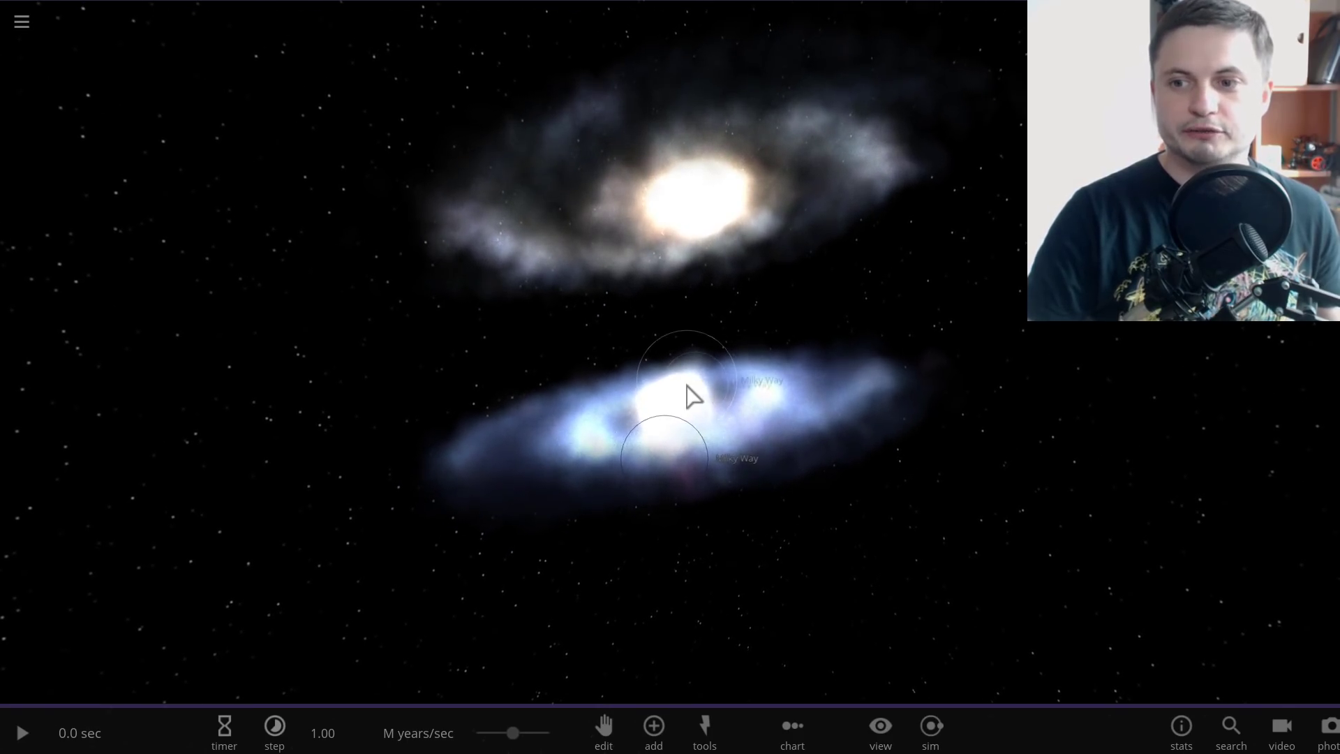
pyautogui.moveTo(684, 525); pyautogui.dragTo(720, 521)
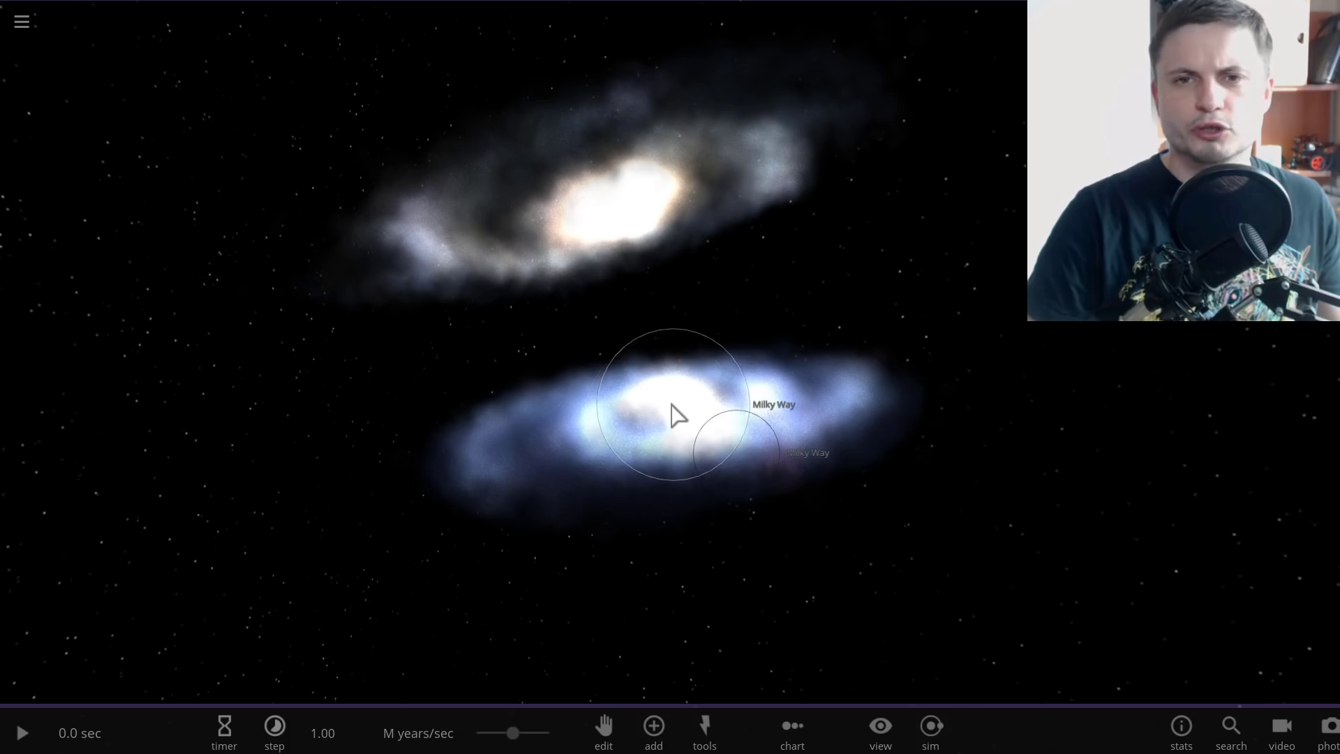
pyautogui.scroll(-3, 593, 458)
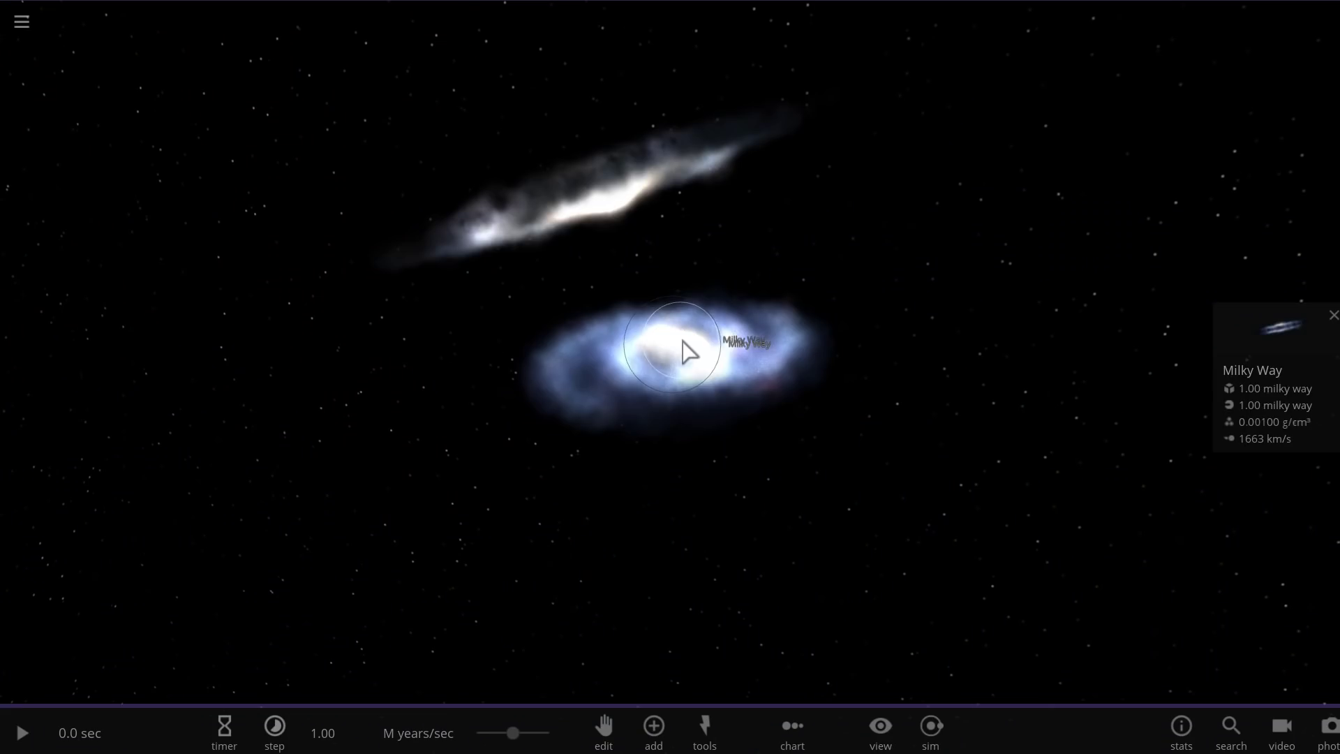
pyautogui.scroll(5, 721, 381)
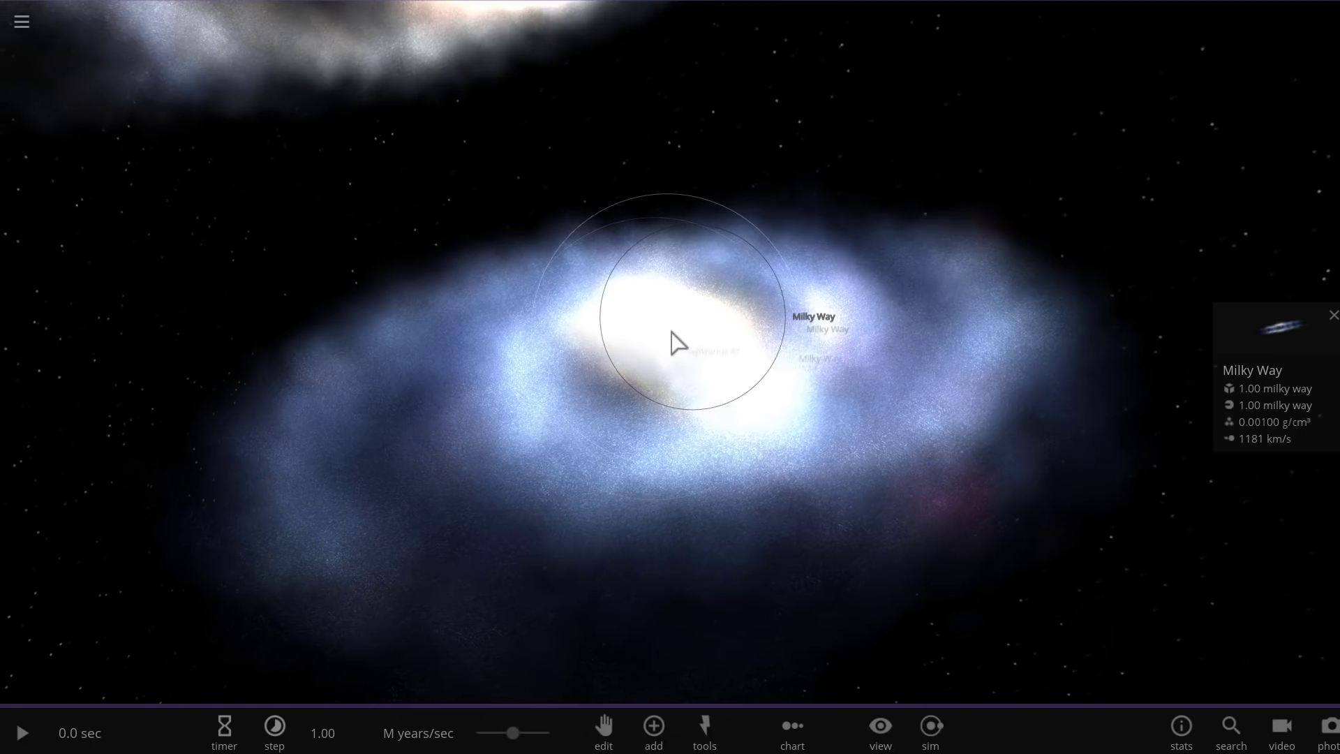
pyautogui.click(689, 354)
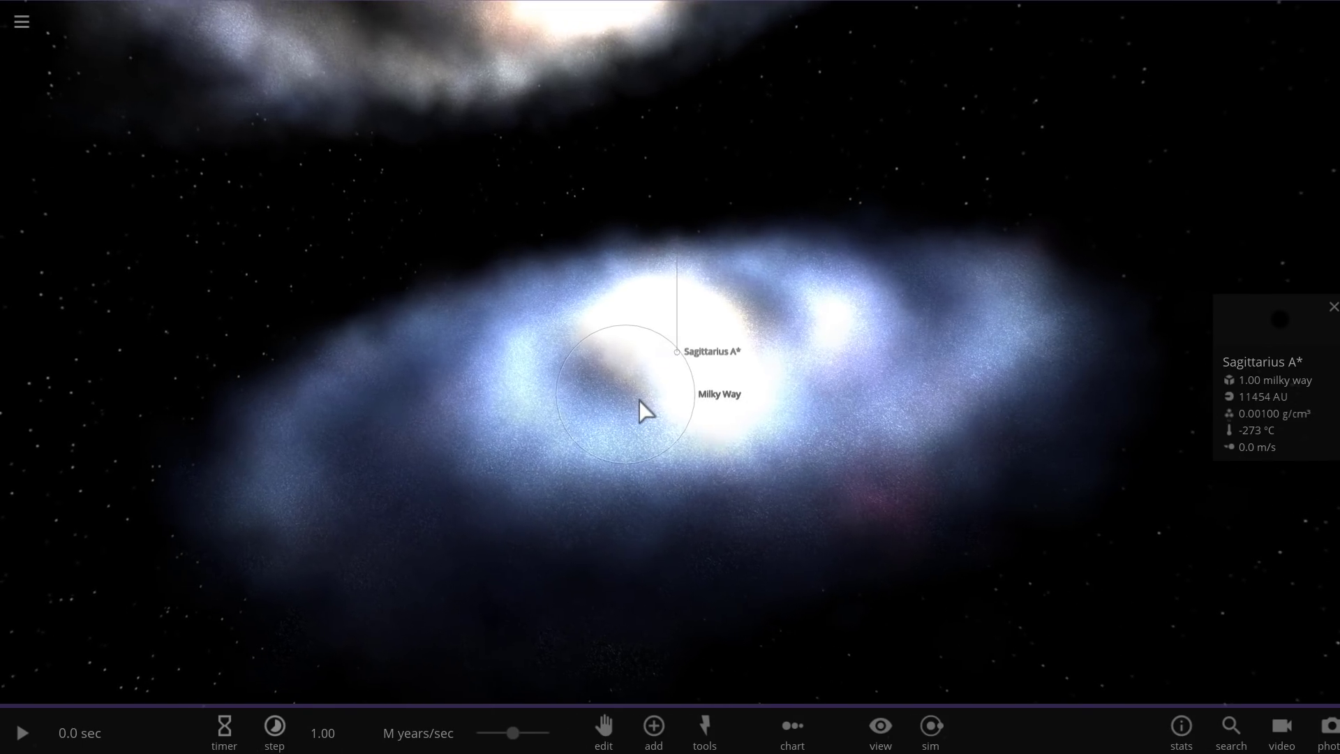
pyautogui.scroll(5, 671, 388)
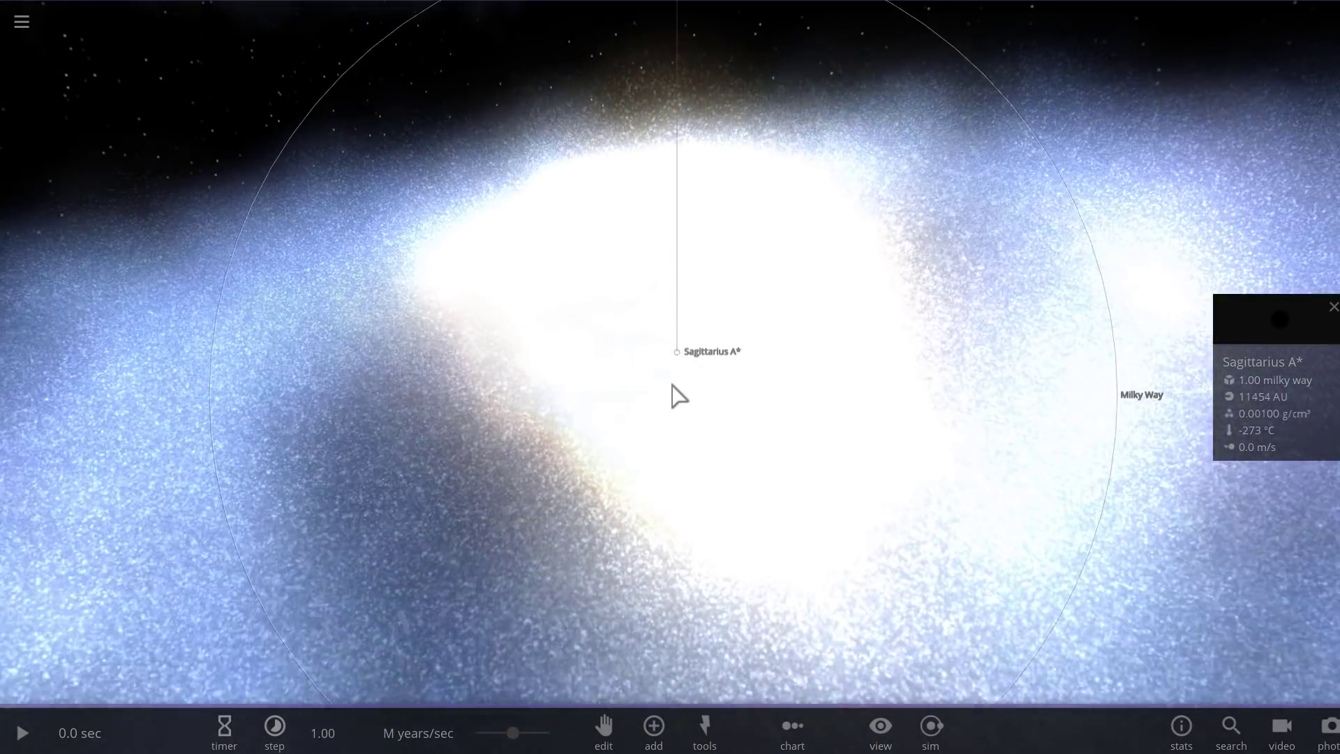
pyautogui.moveTo(682, 420); pyautogui.dragTo(552, 636)
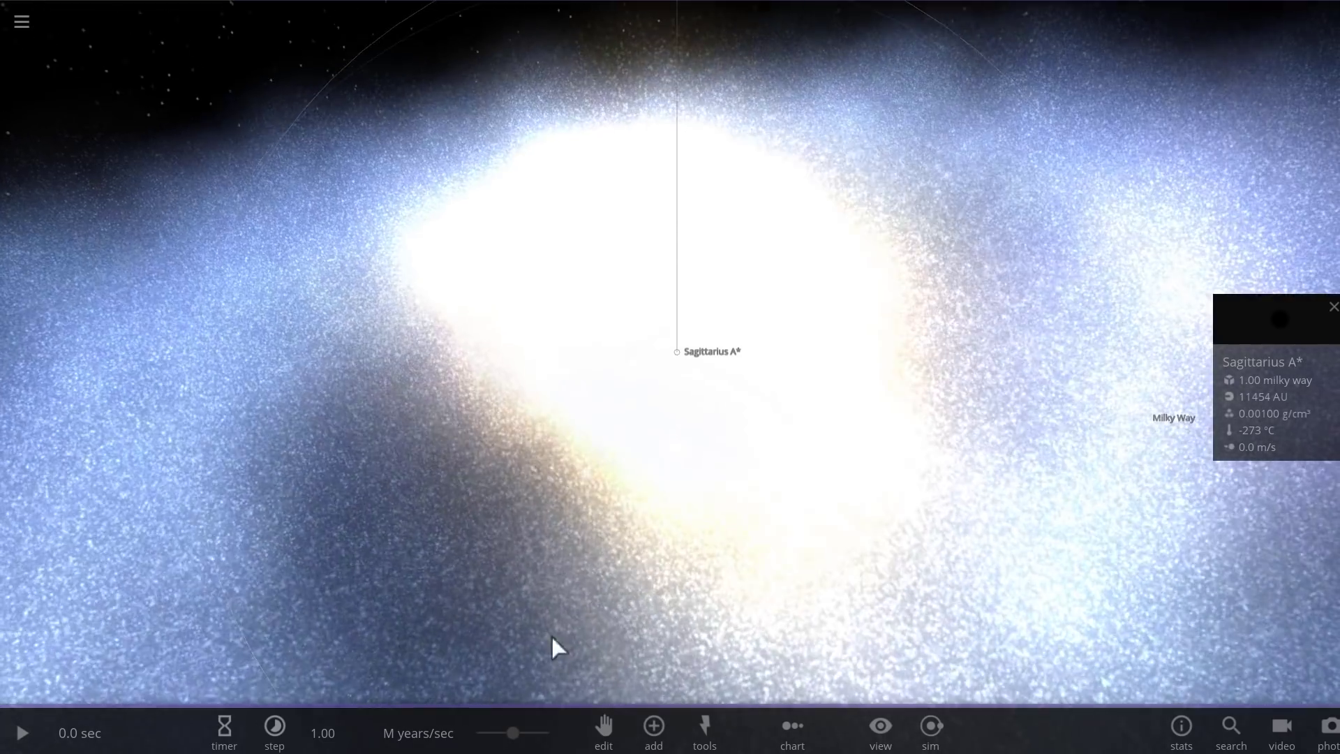
# Add the star Sirius B in orbit close to Sagittarius A*
pyautogui.click(657, 730)
pyautogui.click(338, 631)
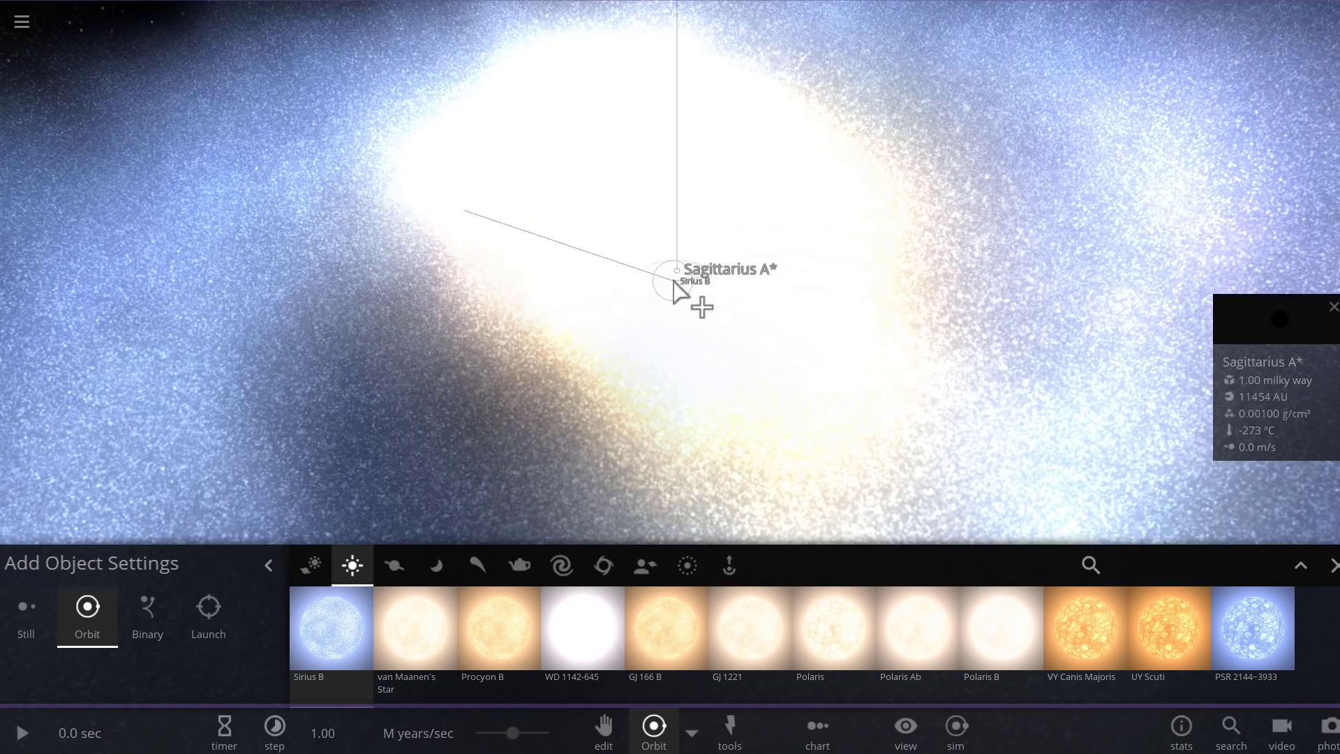
pyautogui.press('Escape')
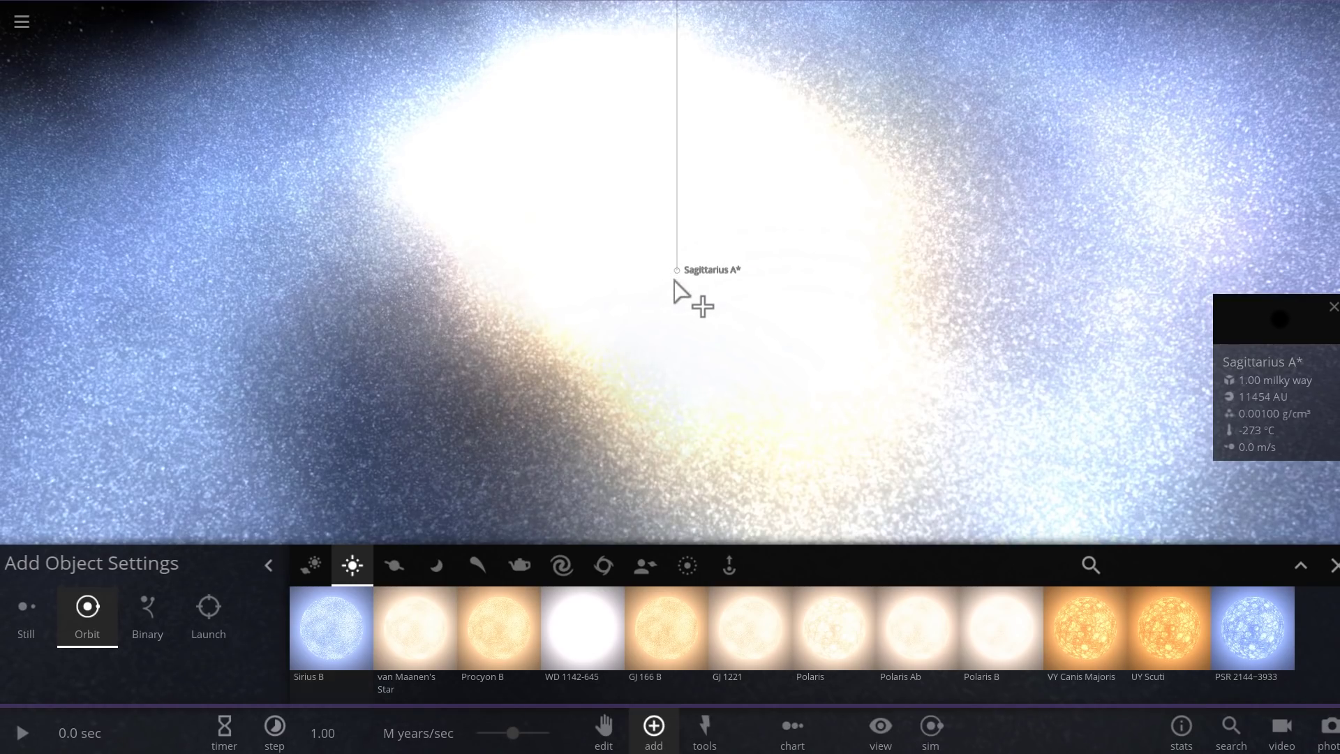
pyautogui.click(341, 630)
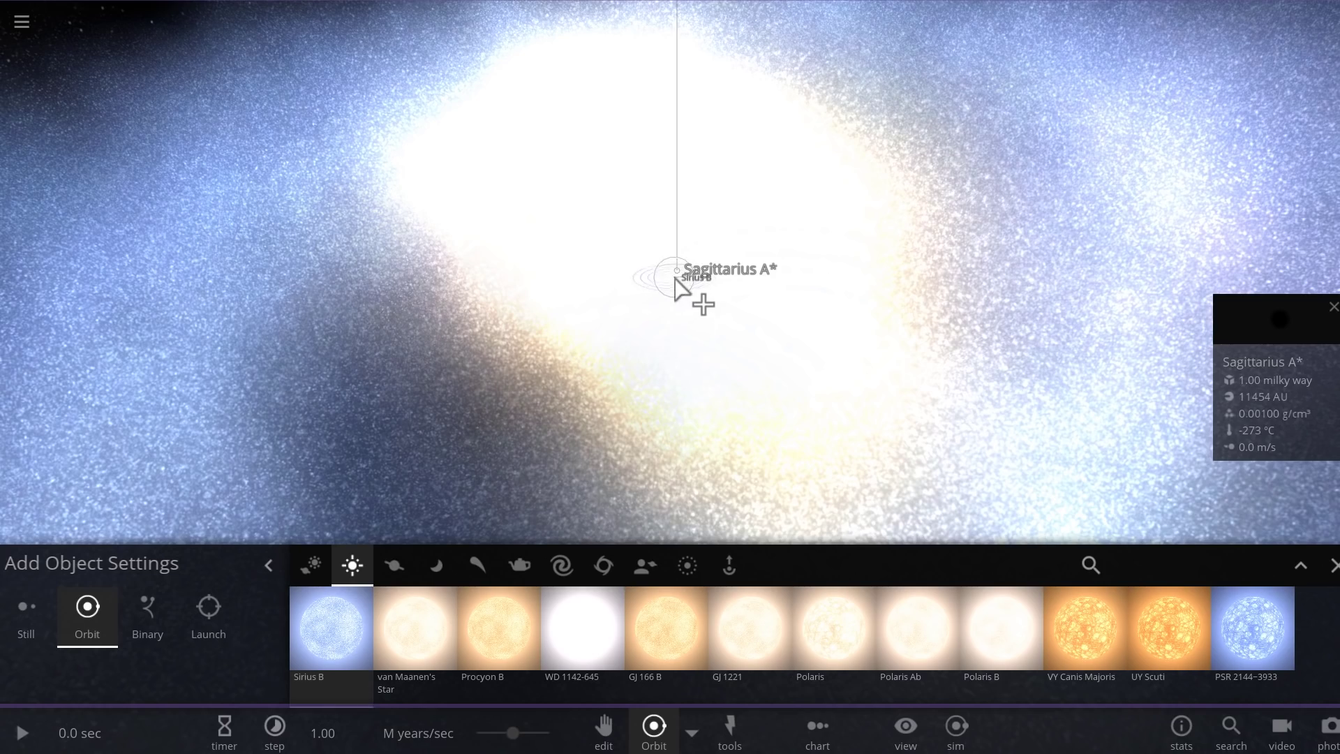
pyautogui.click(676, 277)
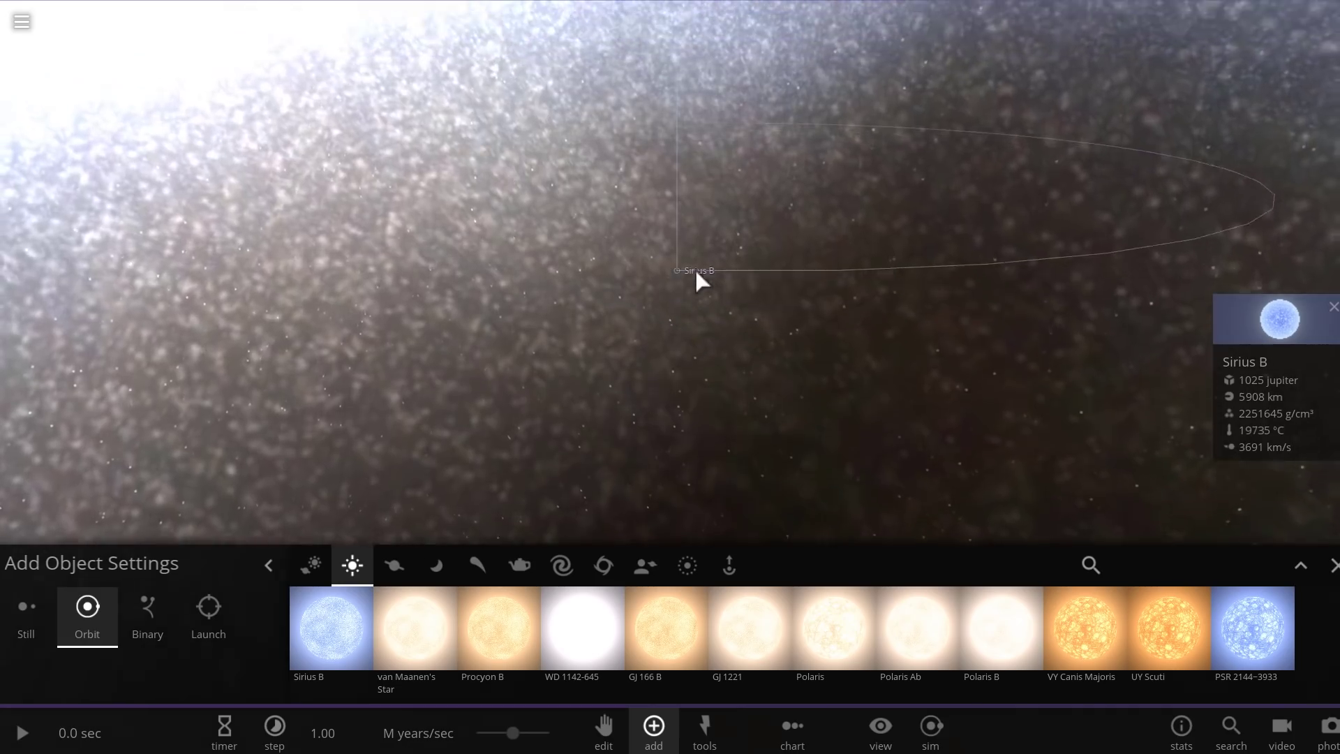
# Open the properties of Sirius B and turn the star into a pulsar
pyautogui.moveTo(696, 271); pyautogui.dragTo(725, 257)
pyautogui.scroll(-5, 694, 279)
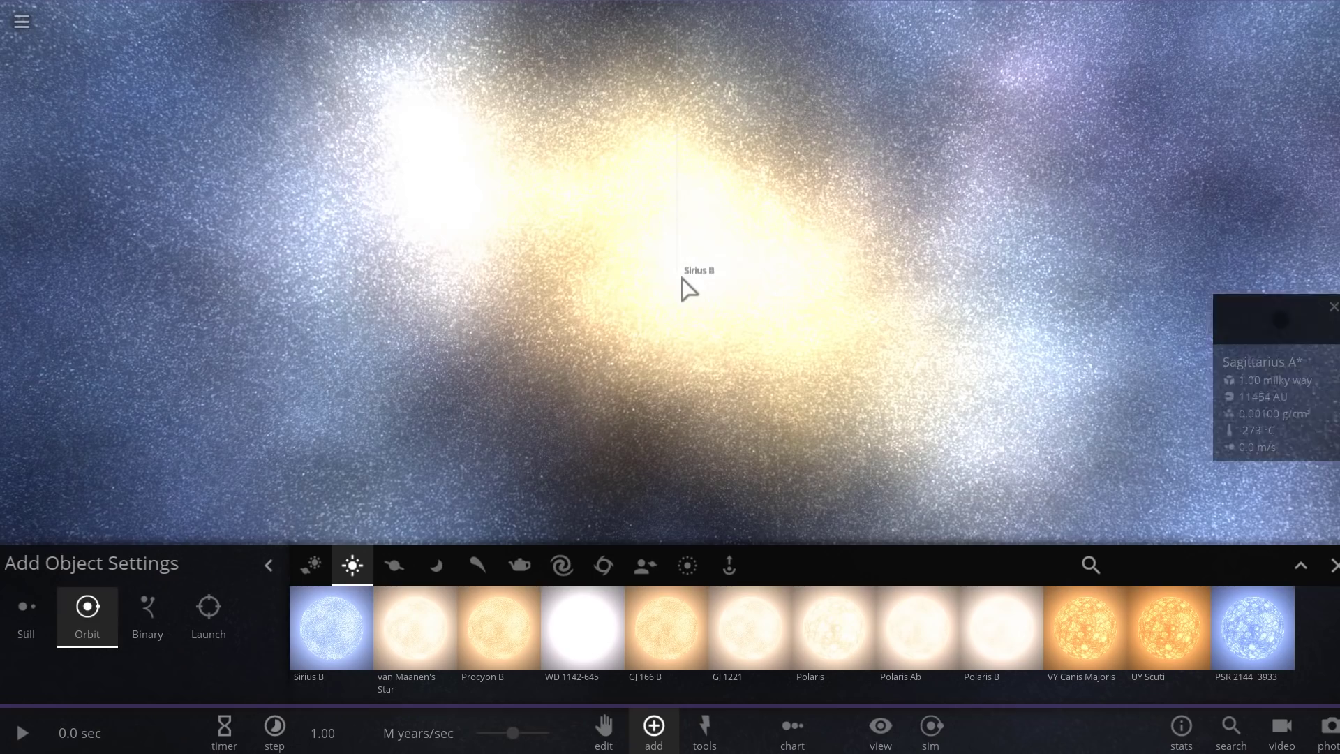
pyautogui.doubleClick(681, 278)
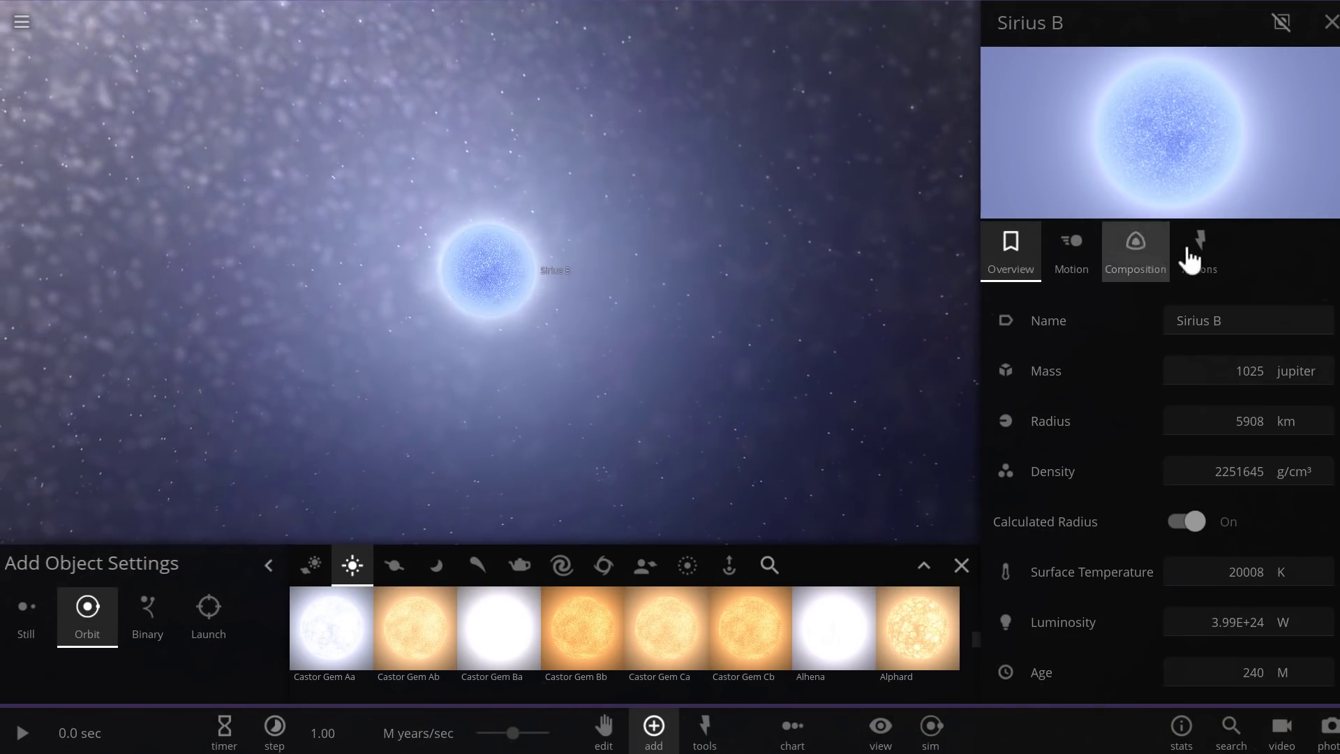
pyautogui.click(1194, 257)
pyautogui.scroll(-6, 1141, 405)
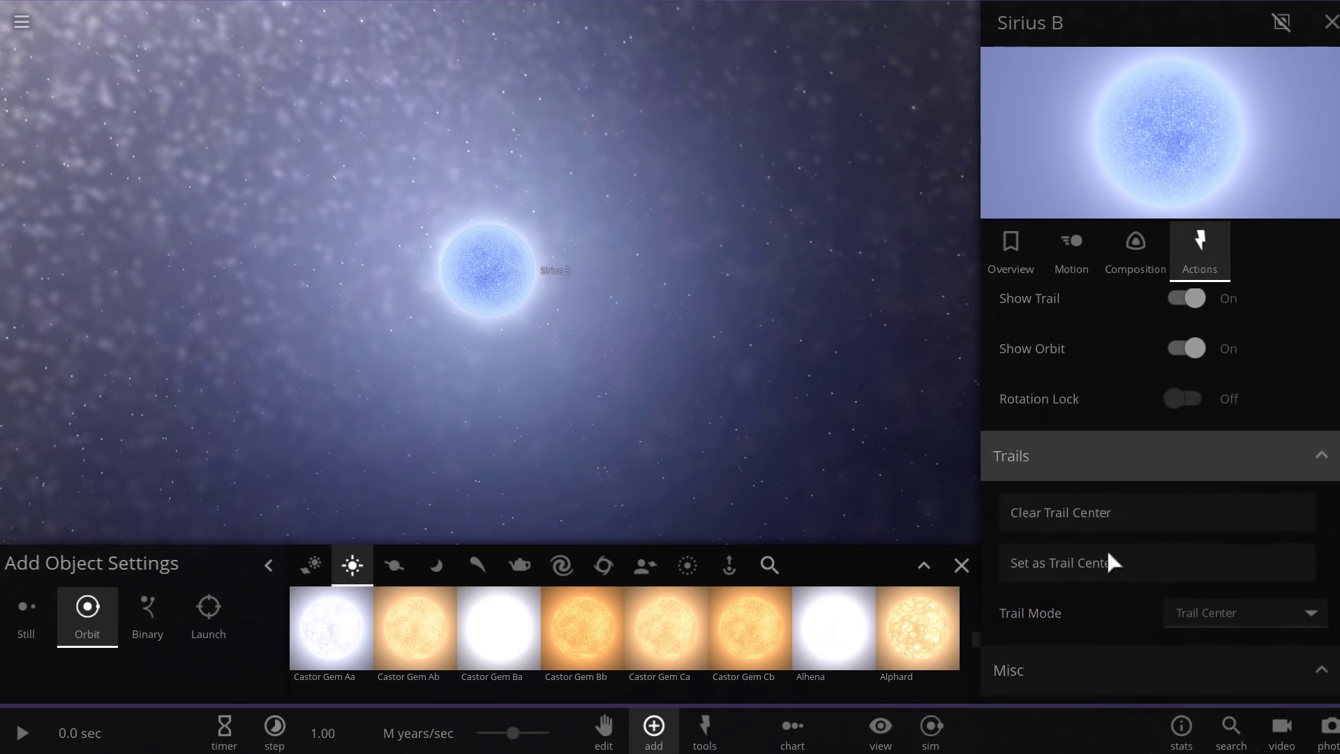
pyautogui.click(1153, 269)
pyautogui.scroll(-10, 1152, 433)
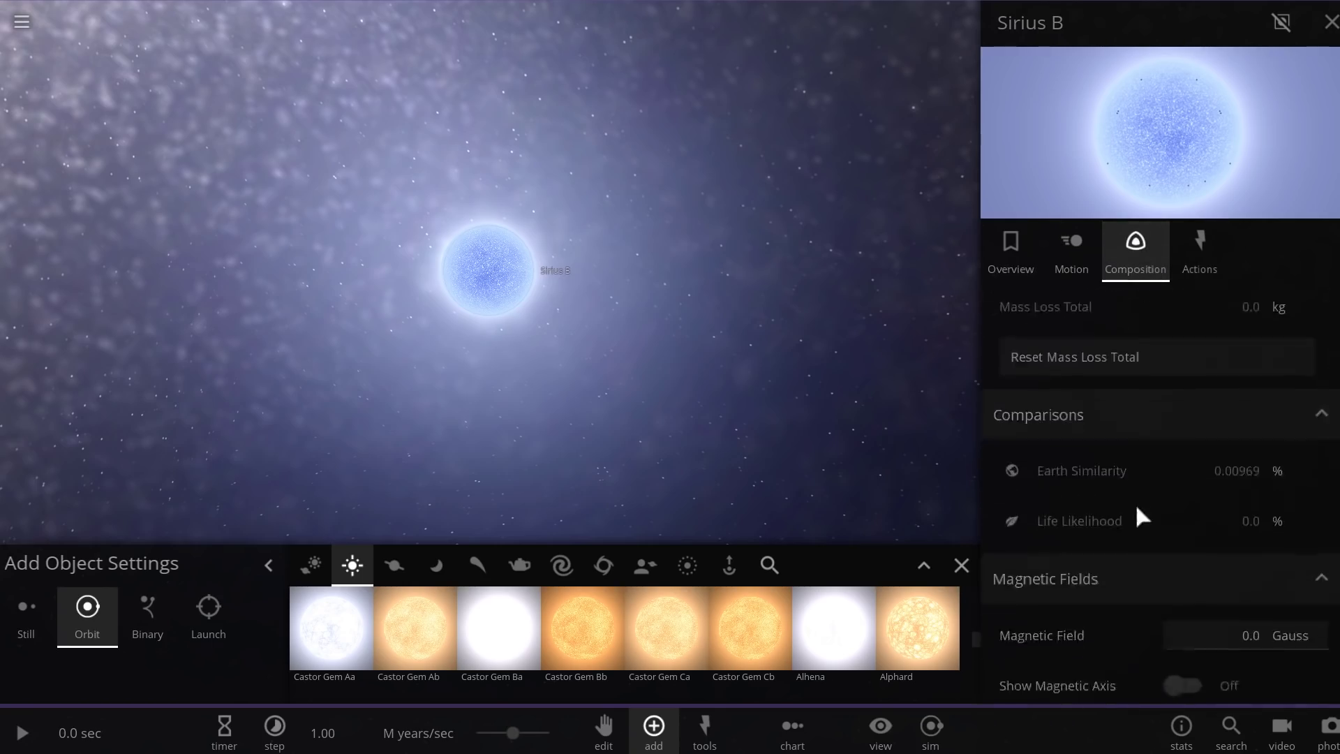
pyautogui.scroll(-3, 1134, 523)
pyautogui.click(1062, 677)
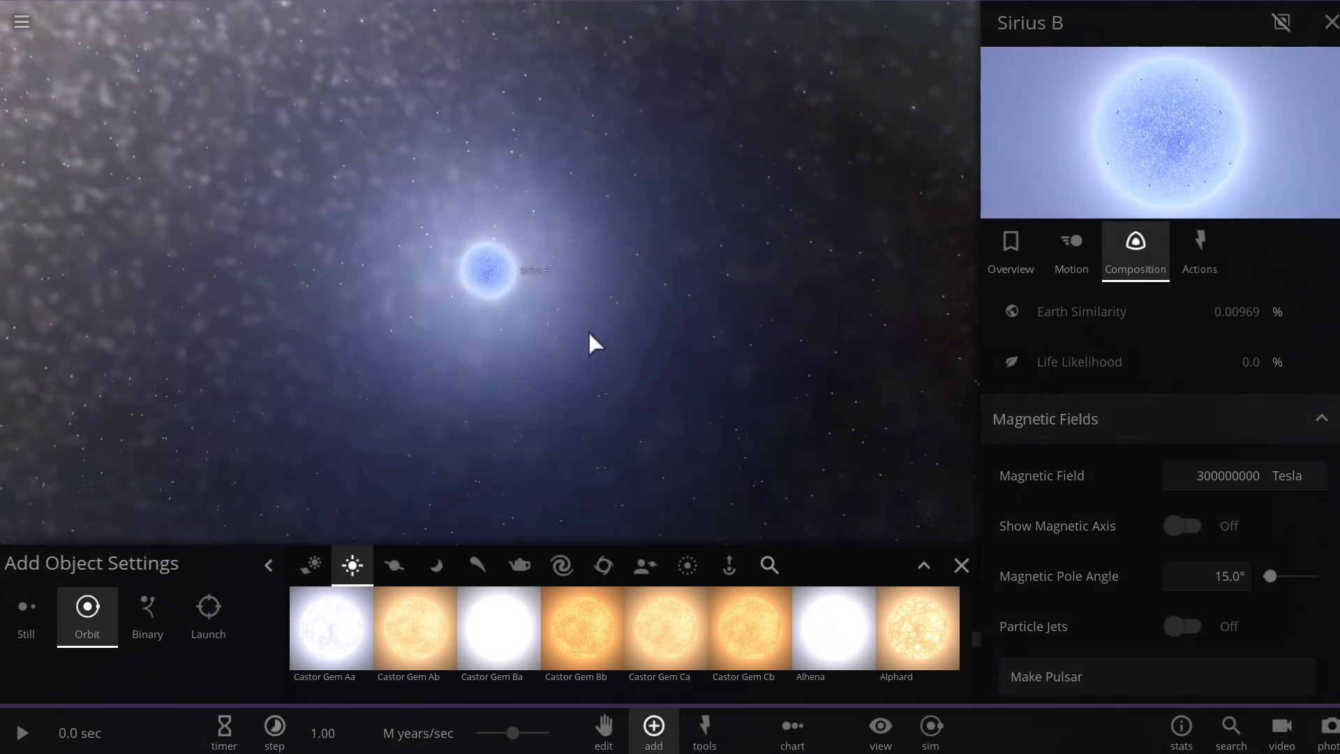
# Switch the mass unit of Sirius B to sun and set its mass to 1000
pyautogui.click(1014, 244)
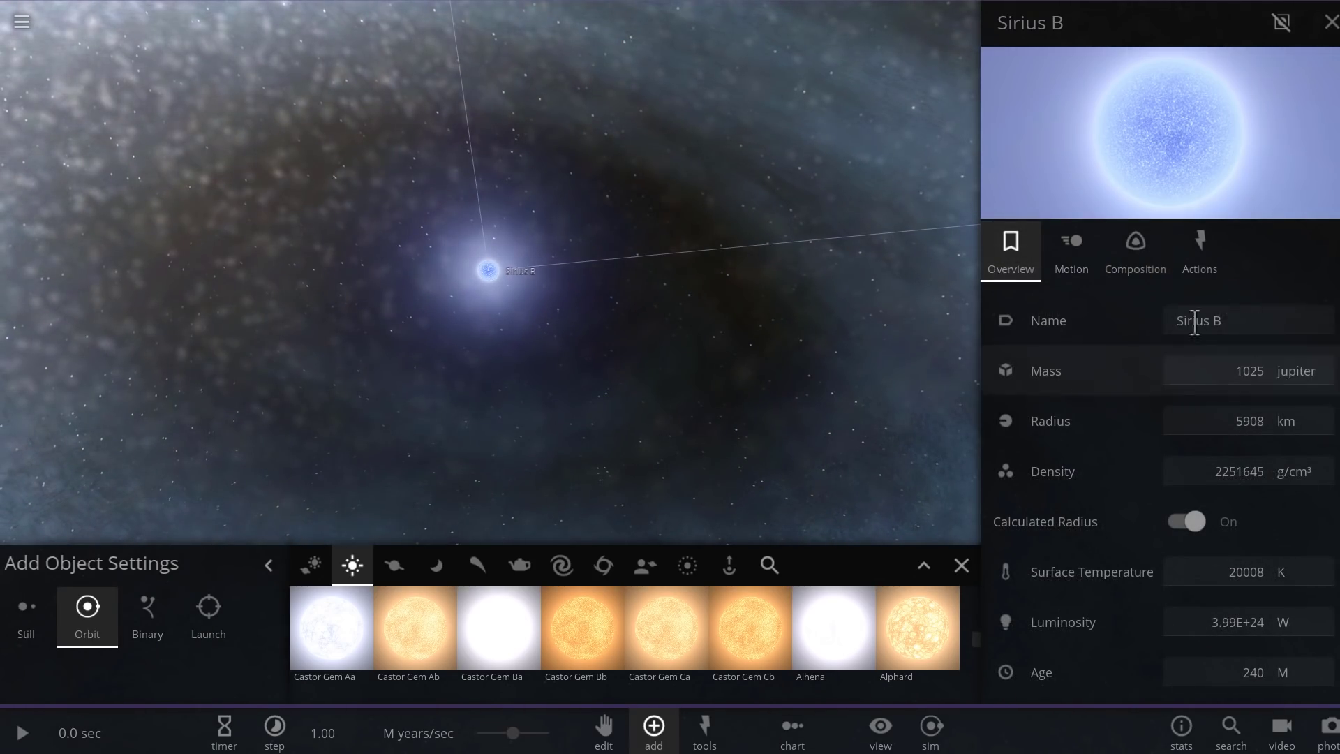
pyautogui.click(1295, 373)
pyautogui.click(1301, 356)
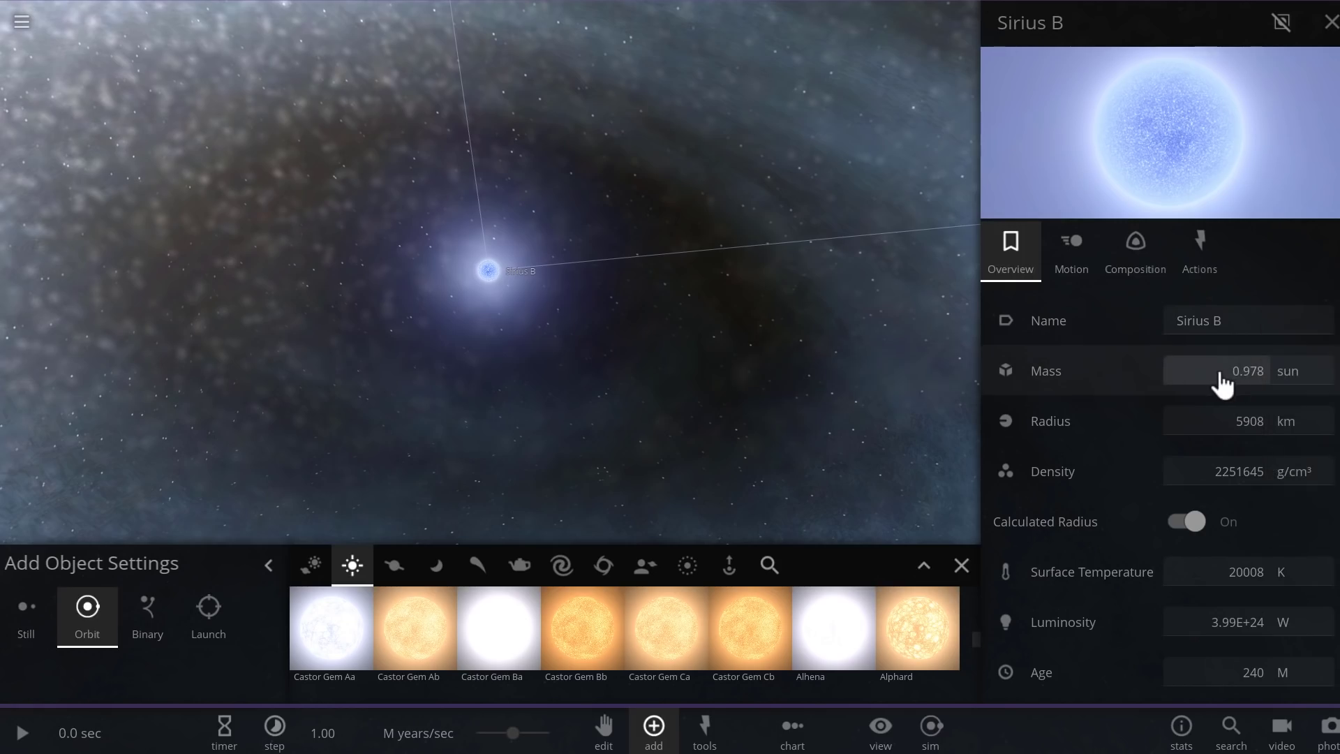
pyautogui.click(1218, 382)
pyautogui.write('1000')
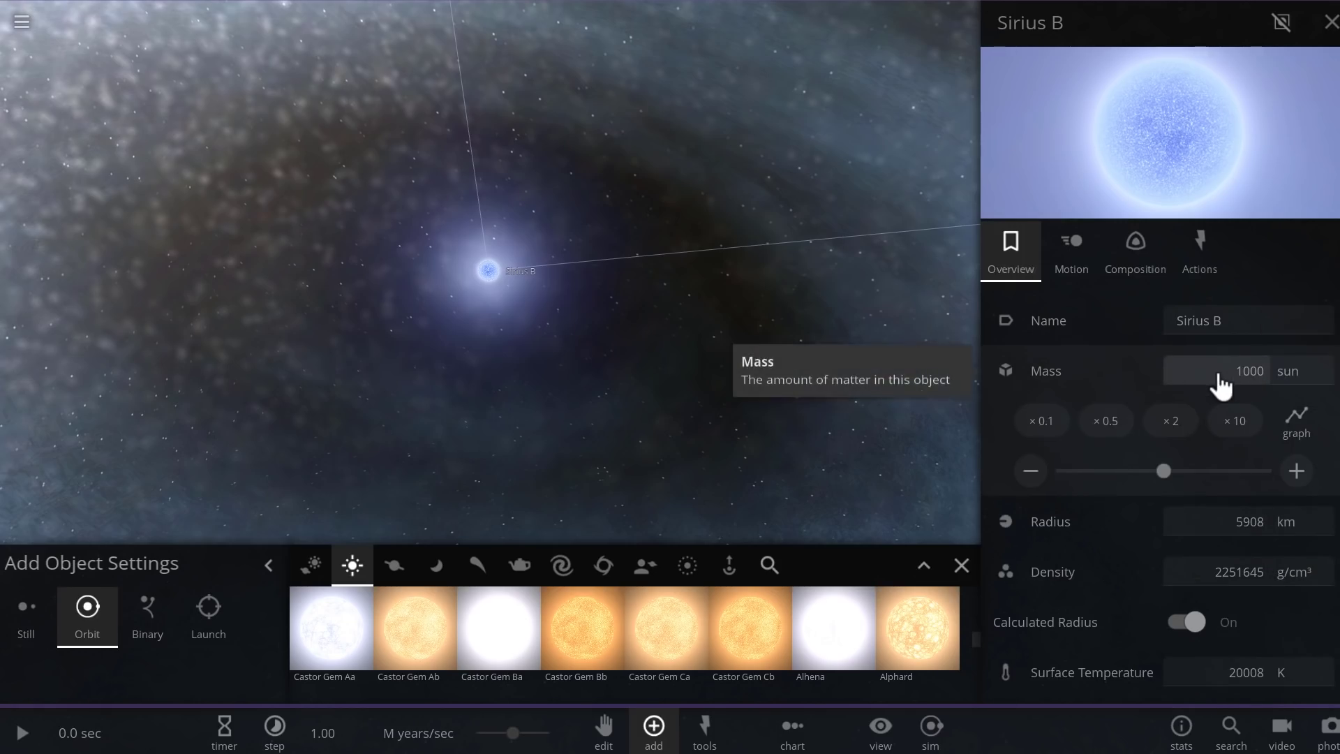
pyautogui.press('Return')
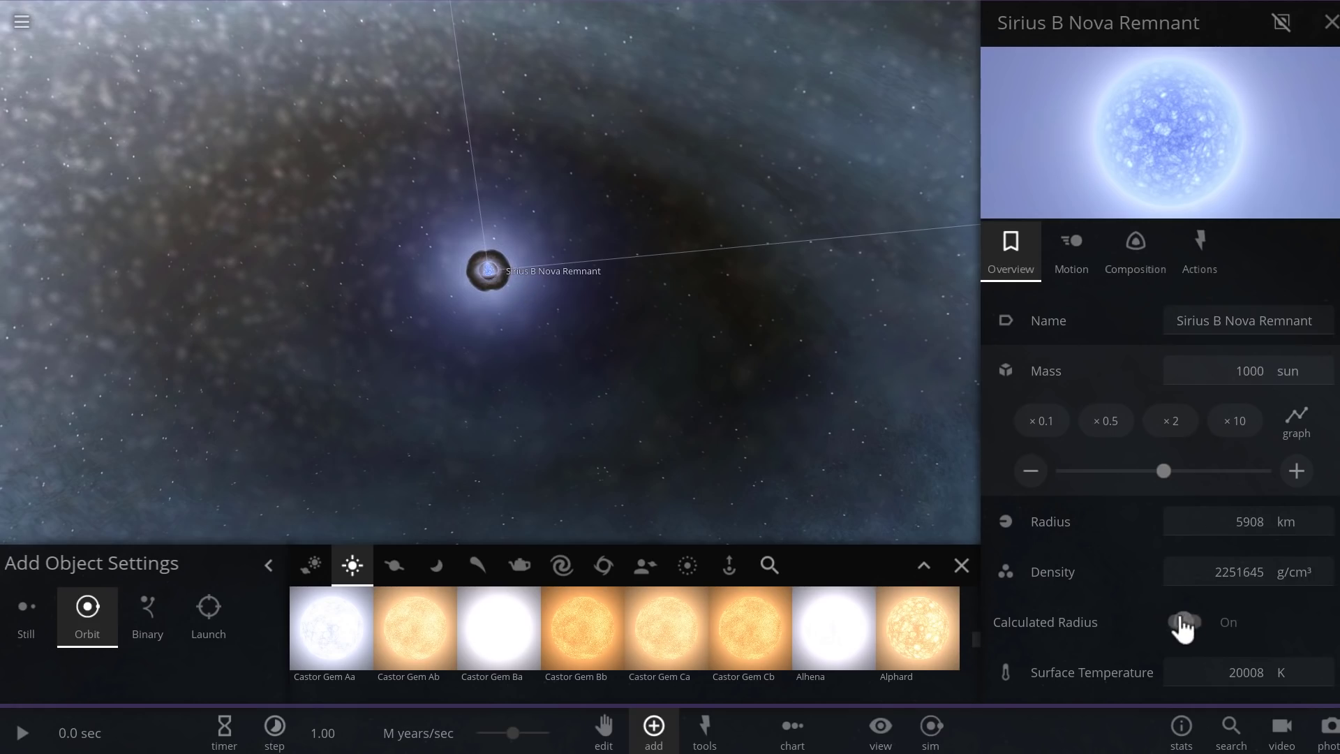
# Reopen the properties of the Sirius B remnant and raise its mass to 100000 suns
pyautogui.moveTo(538, 333); pyautogui.dragTo(507, 275)
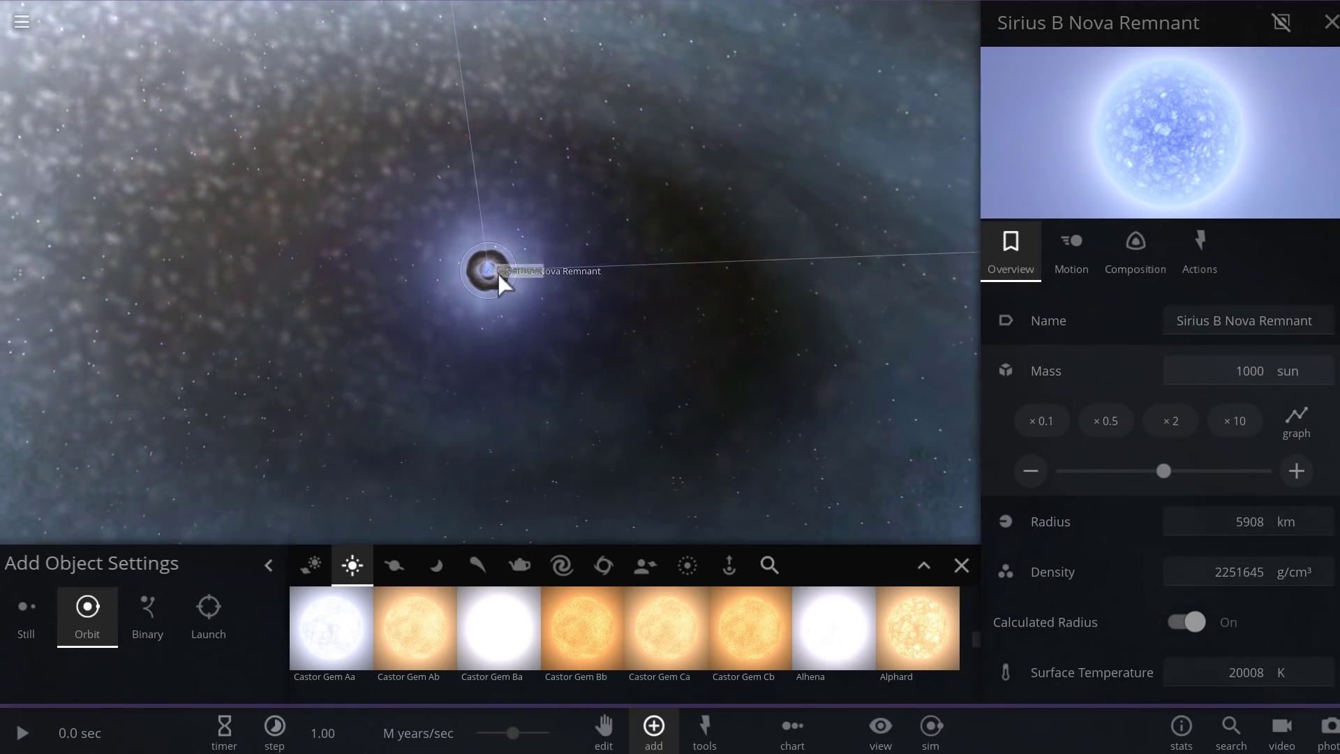
pyautogui.click(497, 274)
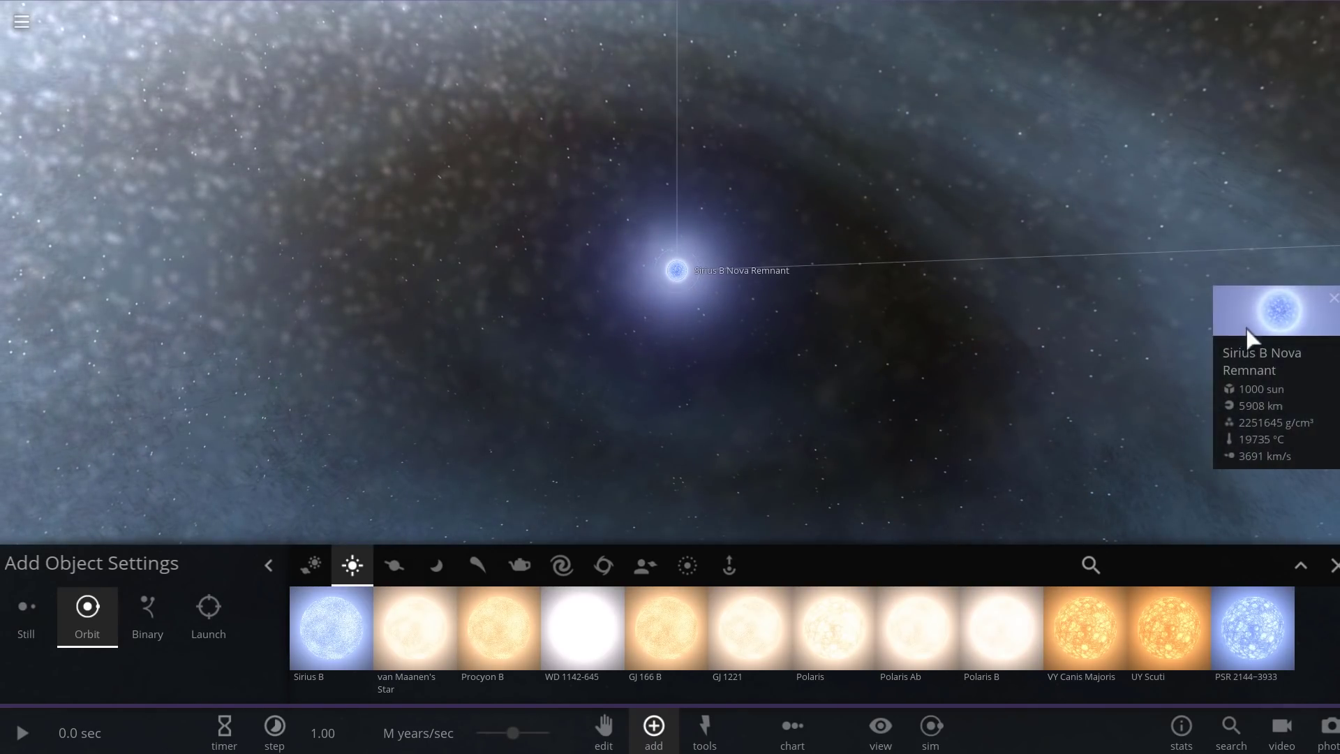
pyautogui.click(1247, 330)
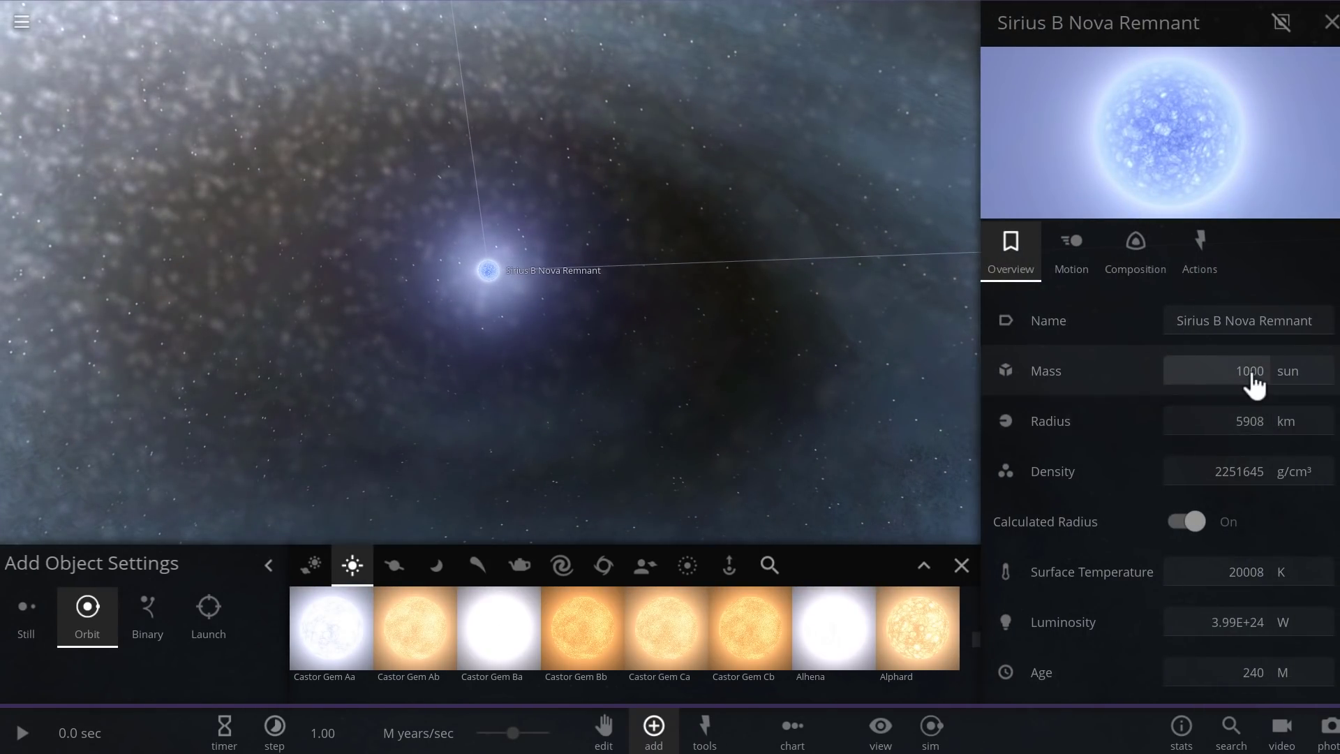
pyautogui.click(1251, 383)
pyautogui.write('00')
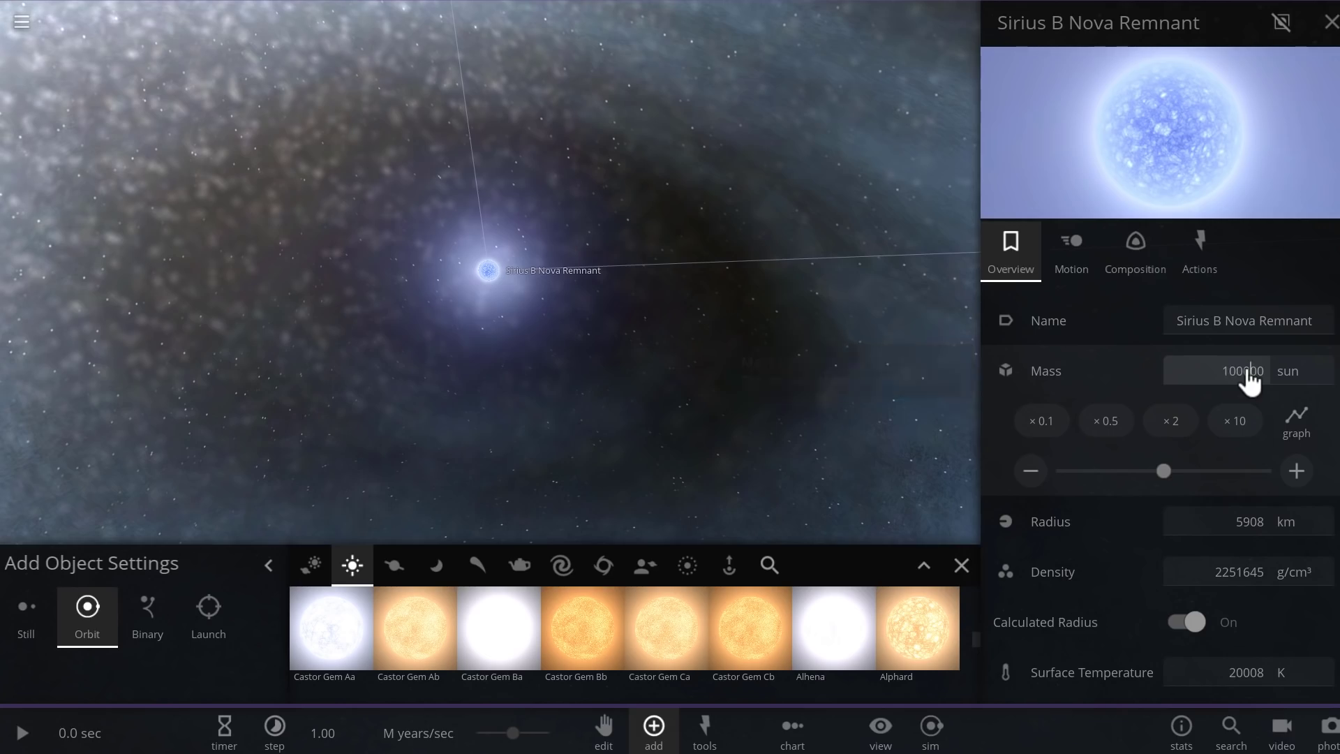
pyautogui.press('Return')
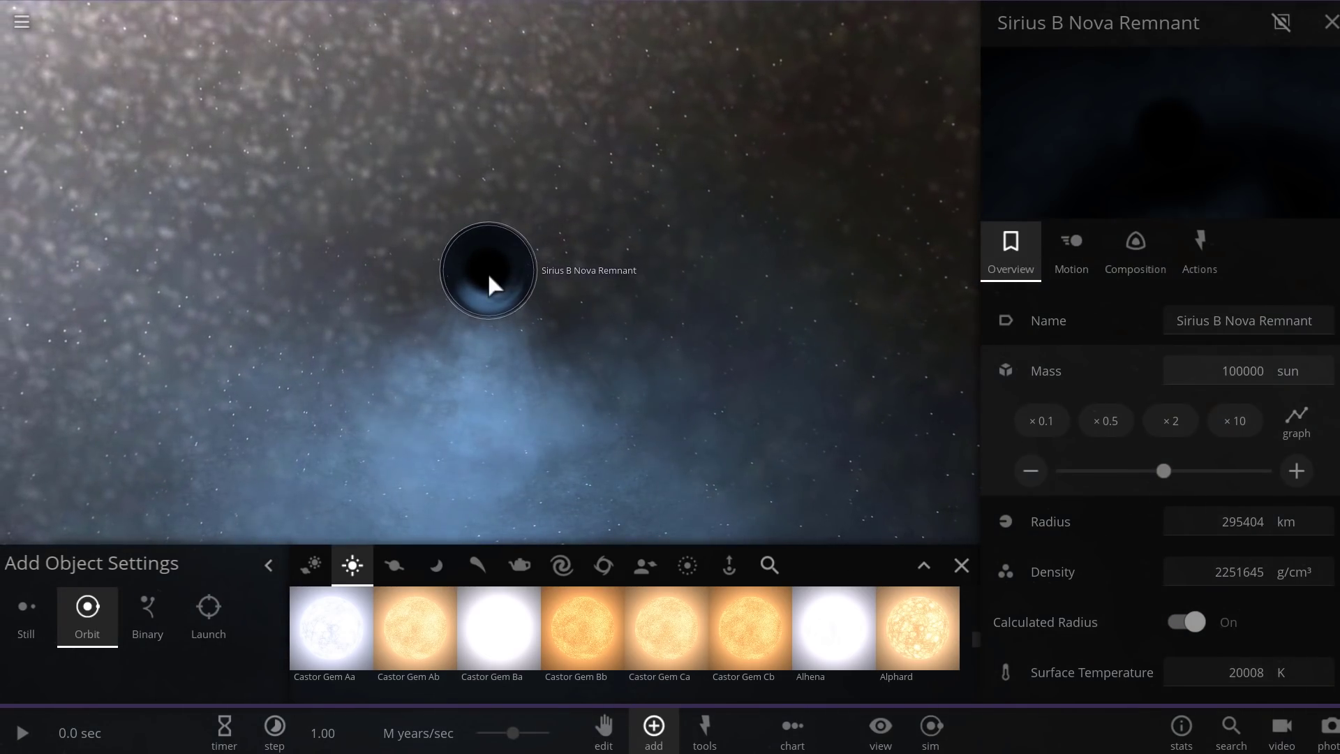
# Change the mass of the new black hole and rename it SGT A*
pyautogui.click(1222, 367)
pyautogui.write('1')
pyautogui.press('Return')
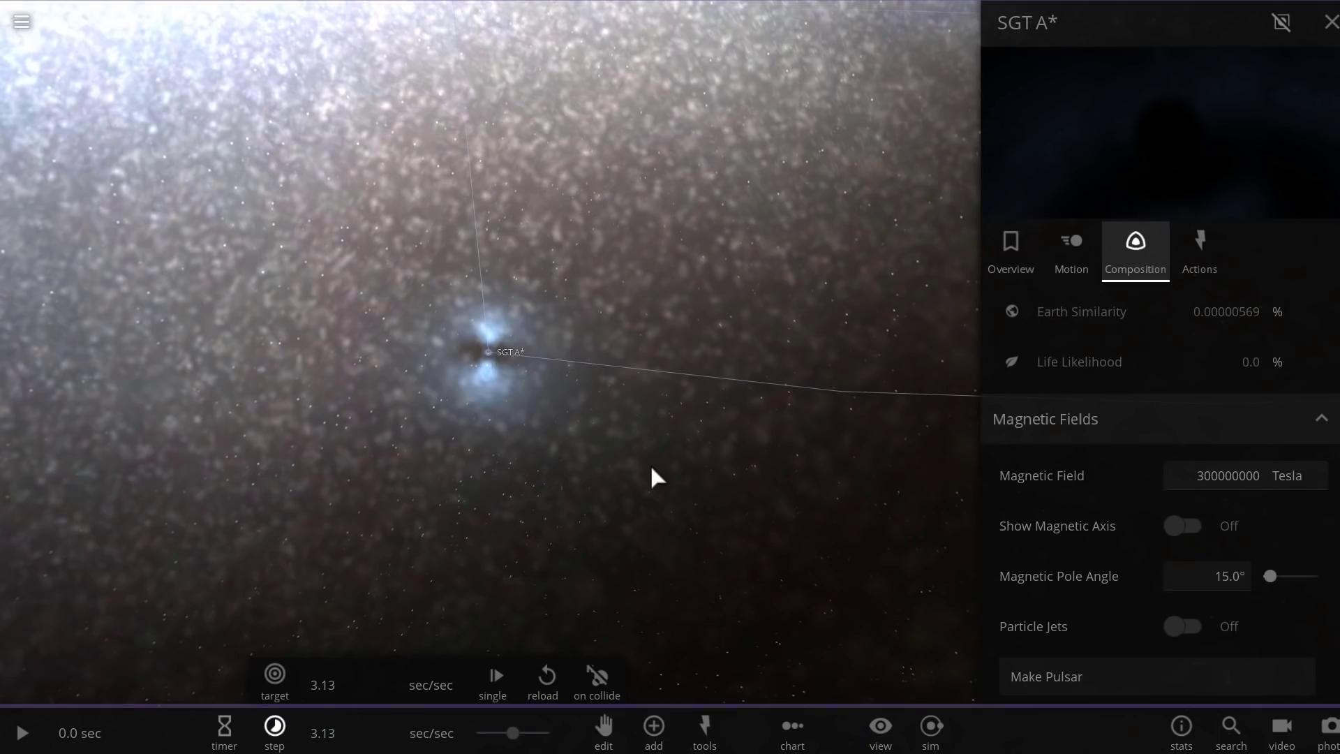
# Run the simulation and raise the magnetic field of SGT A* to 7.5E+16 Tesla
pyautogui.click(23, 734)
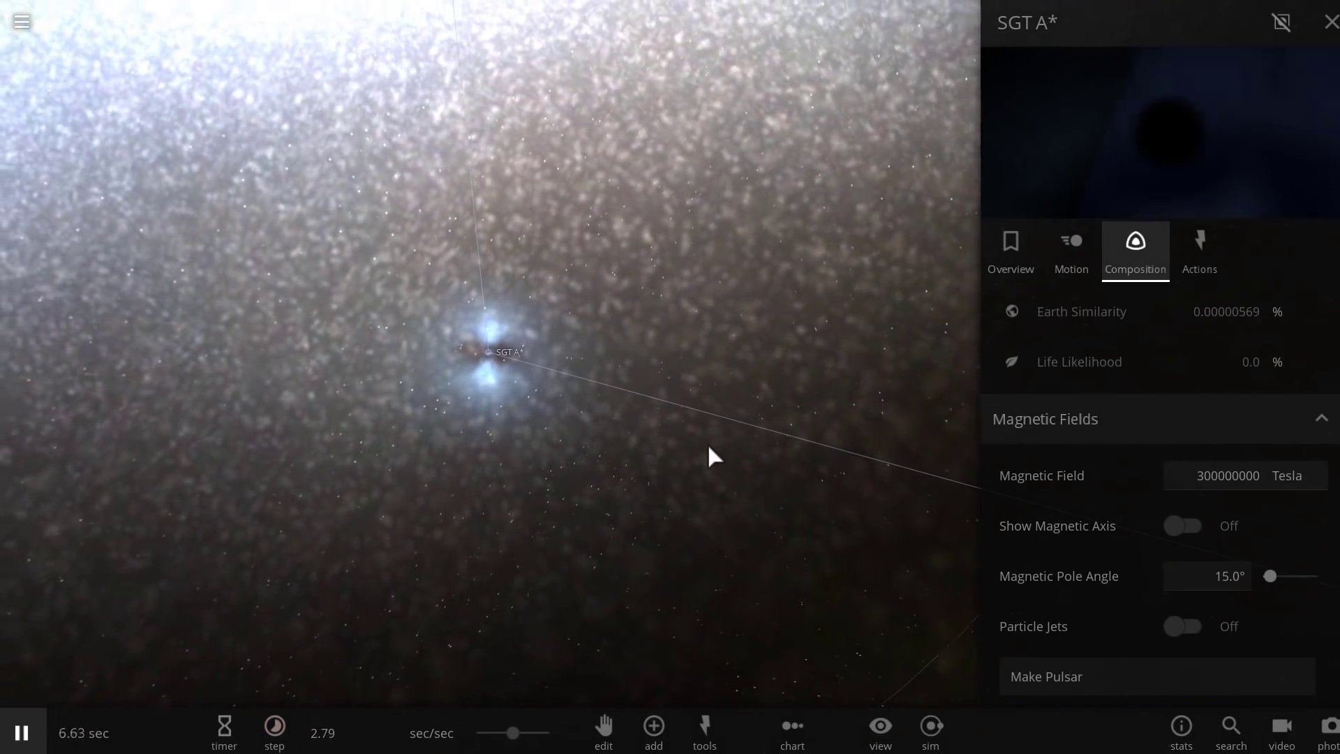
pyautogui.scroll(-10, 513, 364)
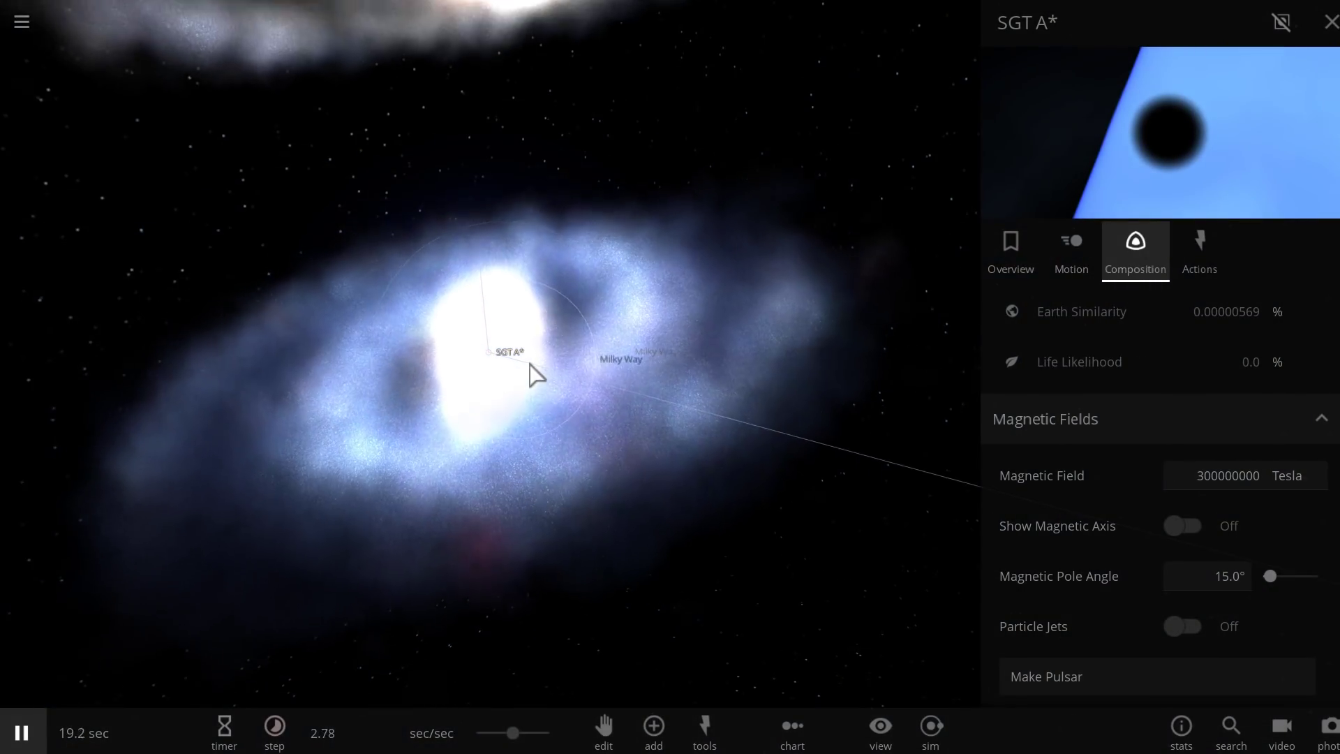
pyautogui.click(1243, 576)
pyautogui.click(1245, 476)
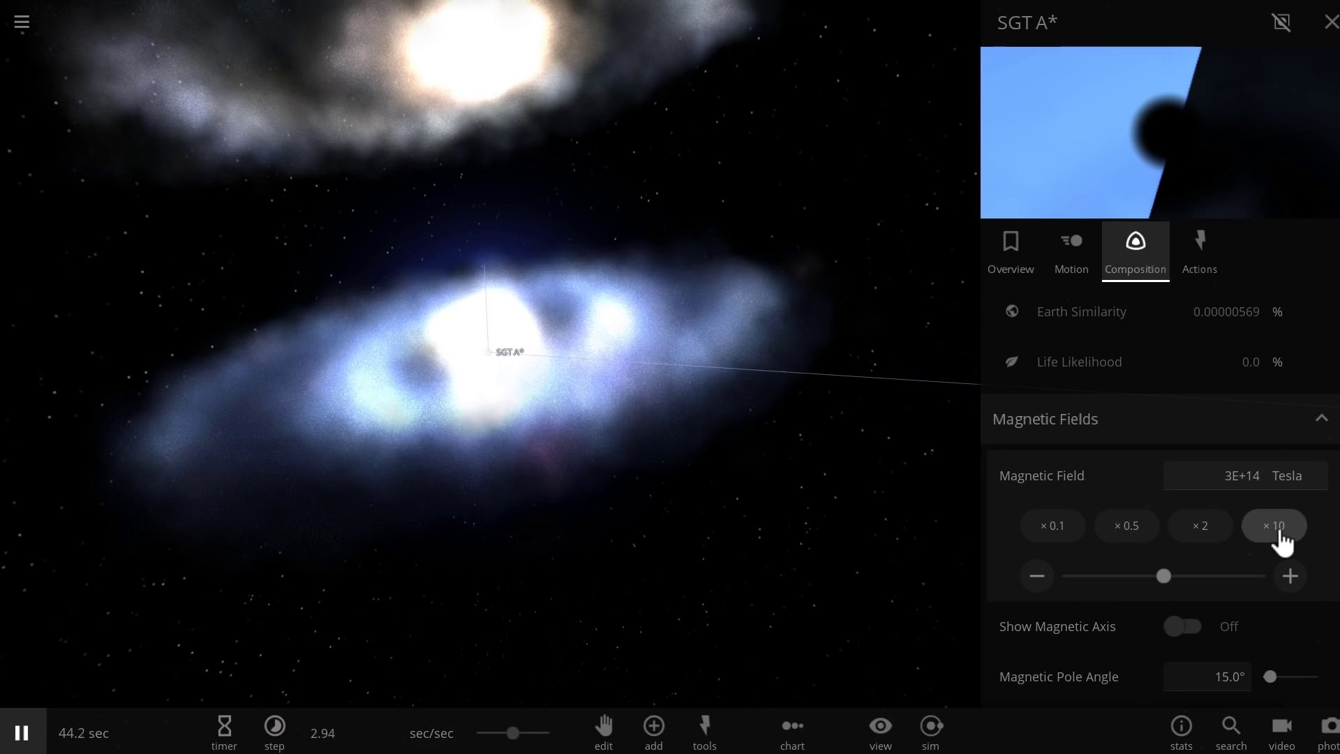
pyautogui.click(1279, 538)
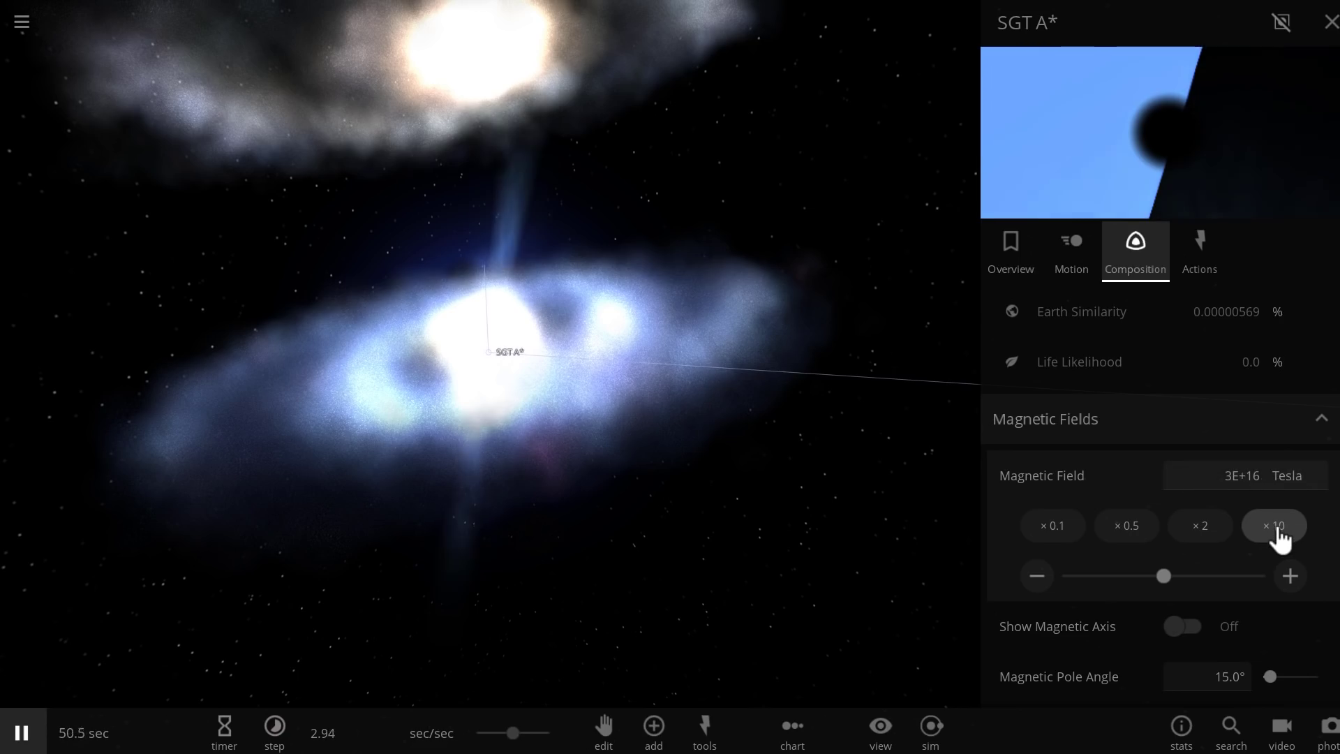
pyautogui.click(1279, 538)
pyautogui.scroll(-5, 785, 452)
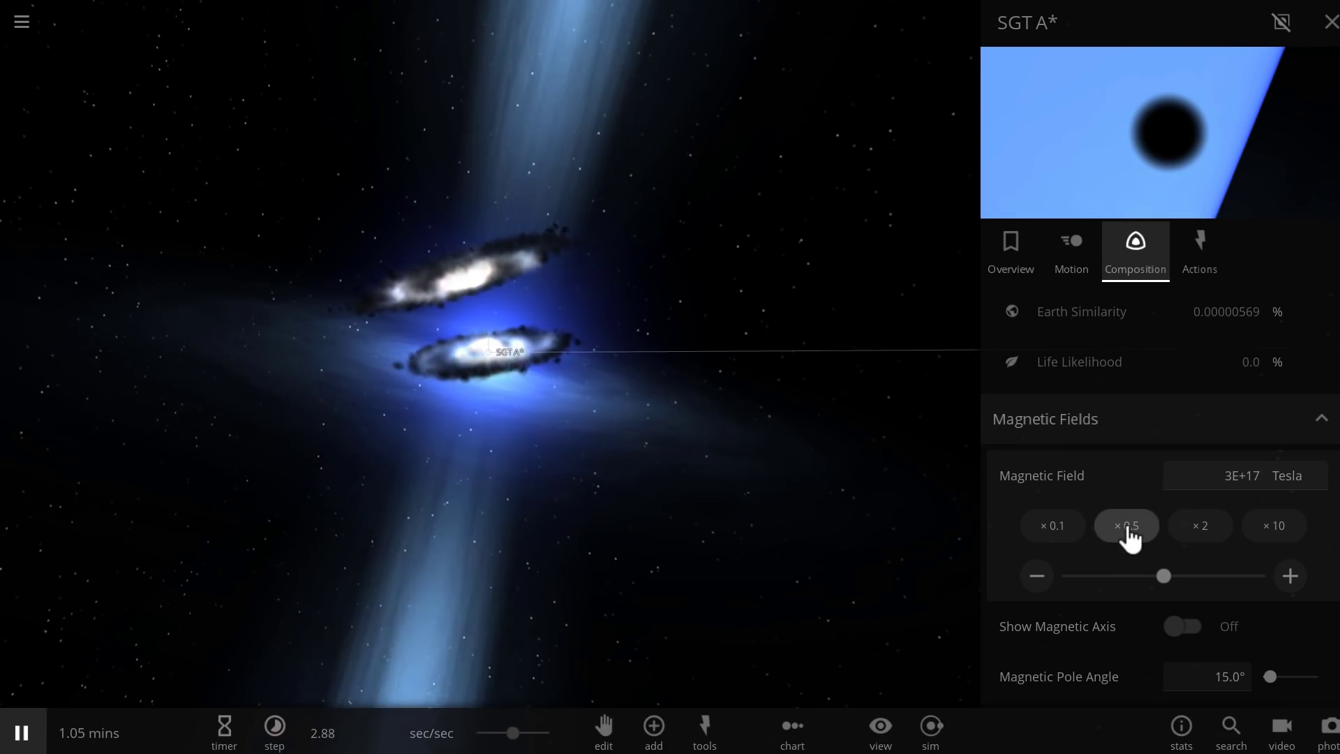
pyautogui.click(1128, 531)
pyautogui.click(1127, 531)
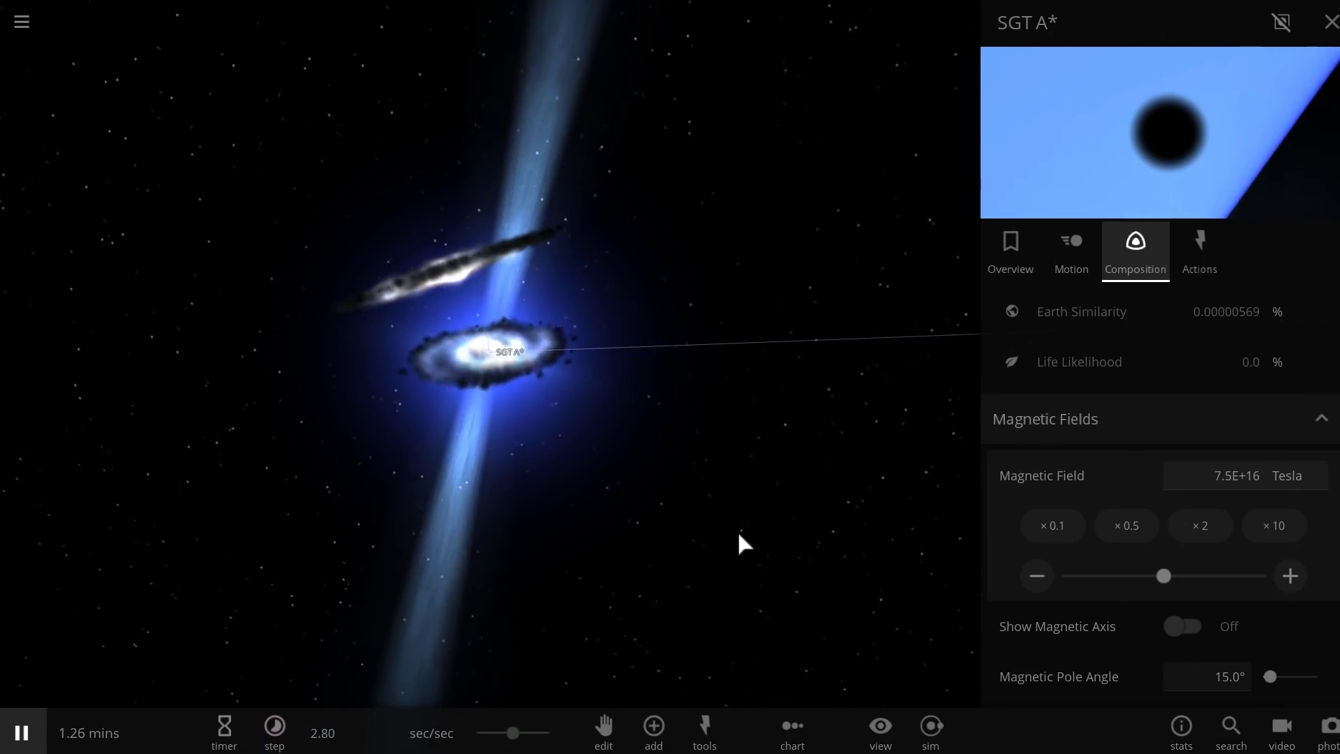
# Set the magnetic pole angle of SGT A* to 0°
pyautogui.click(1215, 677)
pyautogui.write('1')
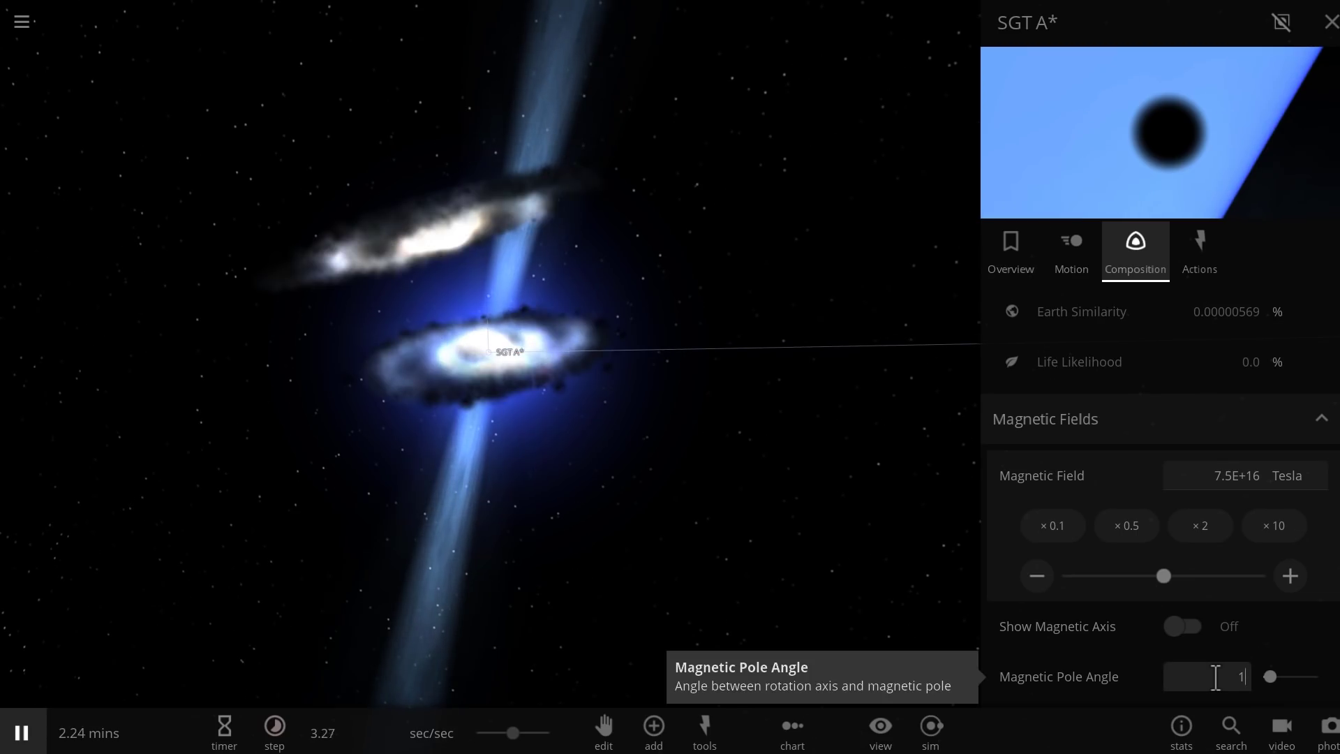
pyautogui.press('Return')
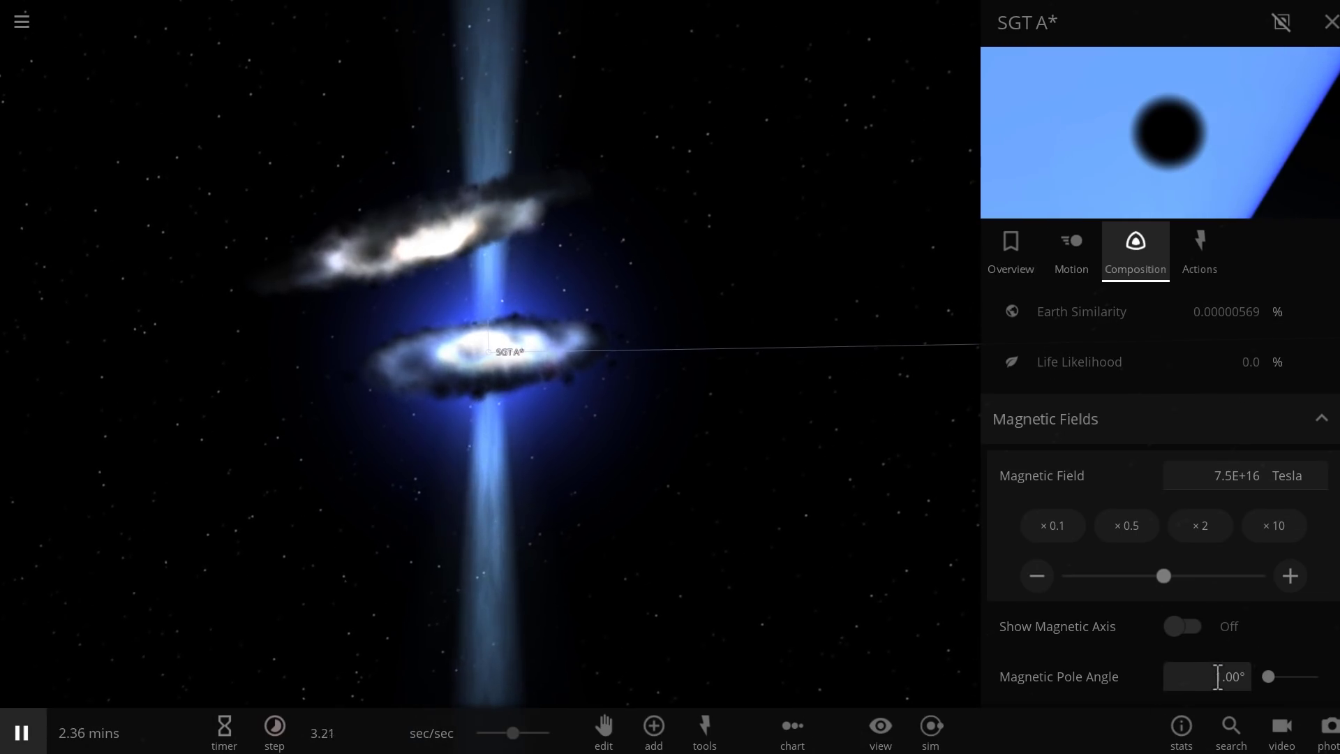
pyautogui.write('0')
pyautogui.press('Return')
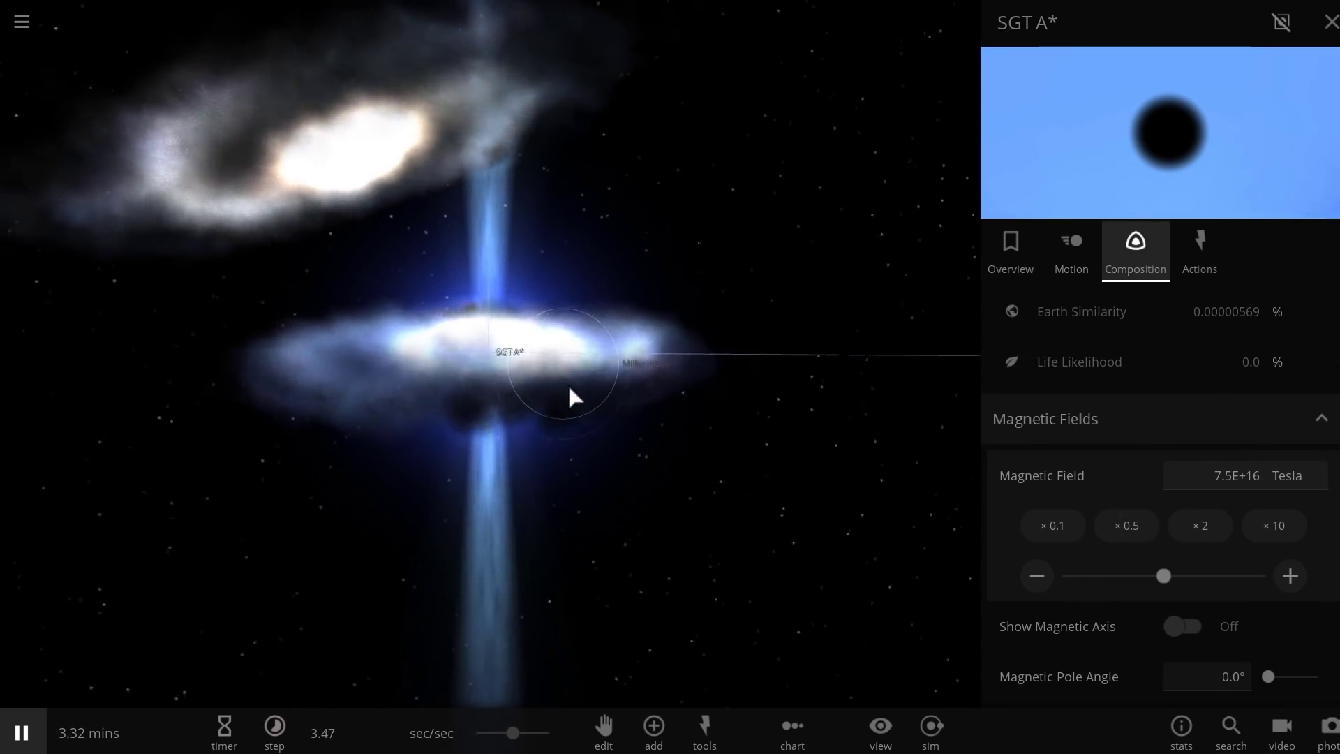
# Select the black hole in Andromeda and add a Sirius B star at the centre of that galaxy
pyautogui.click(376, 210)
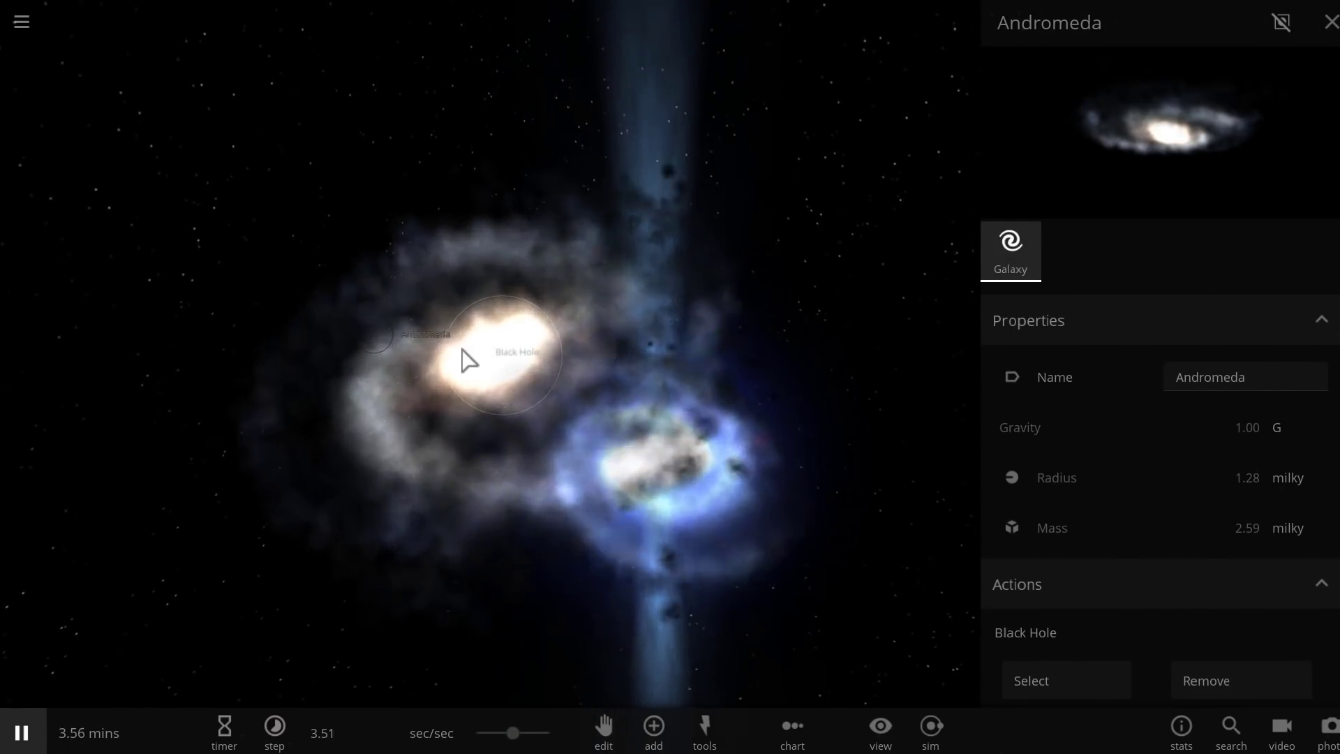
pyautogui.click(501, 351)
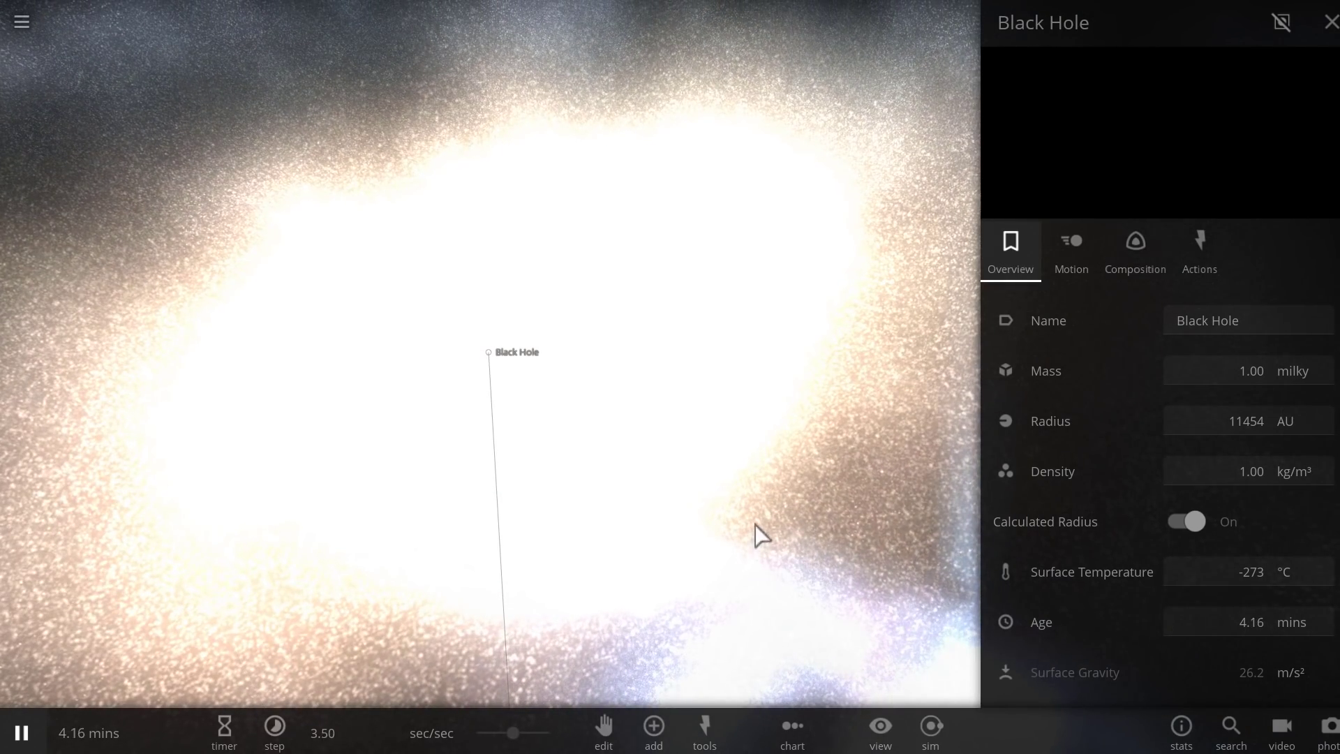
pyautogui.click(654, 733)
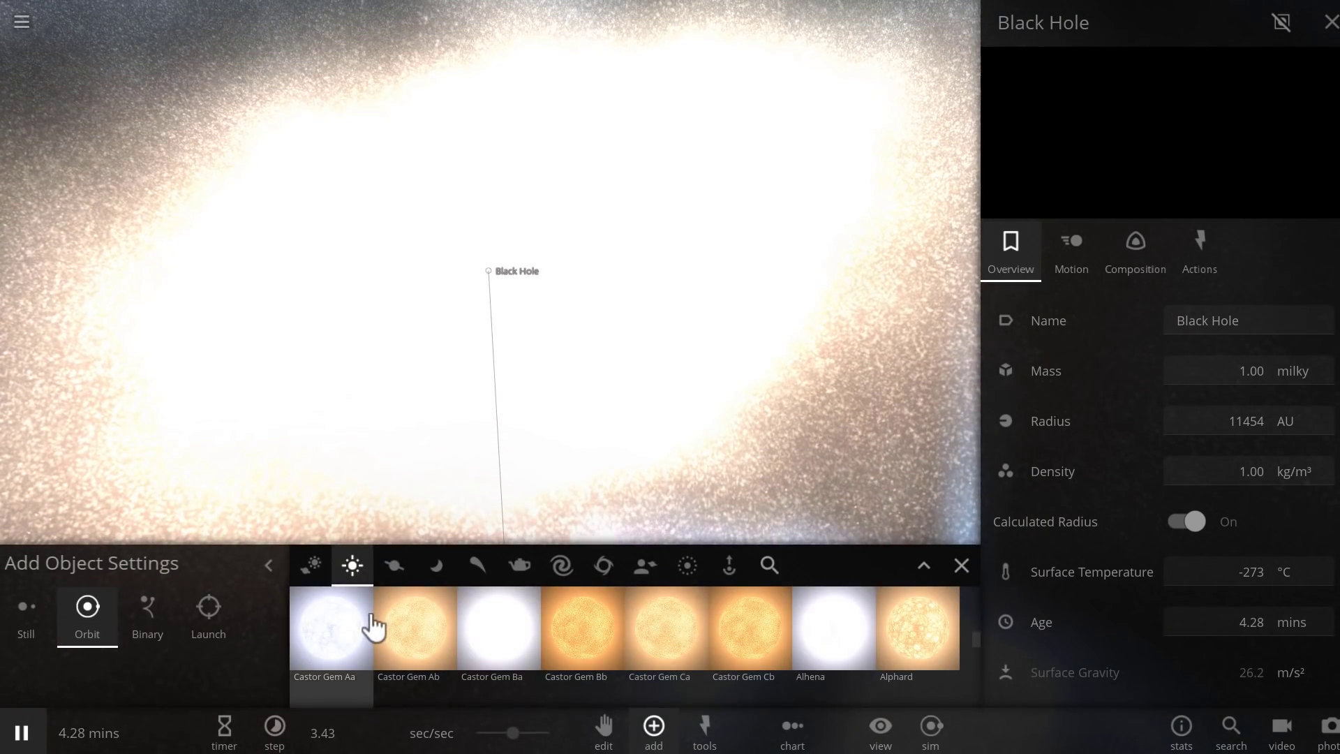
pyautogui.scroll(-2, 370, 625)
pyautogui.scroll(-1, 374, 628)
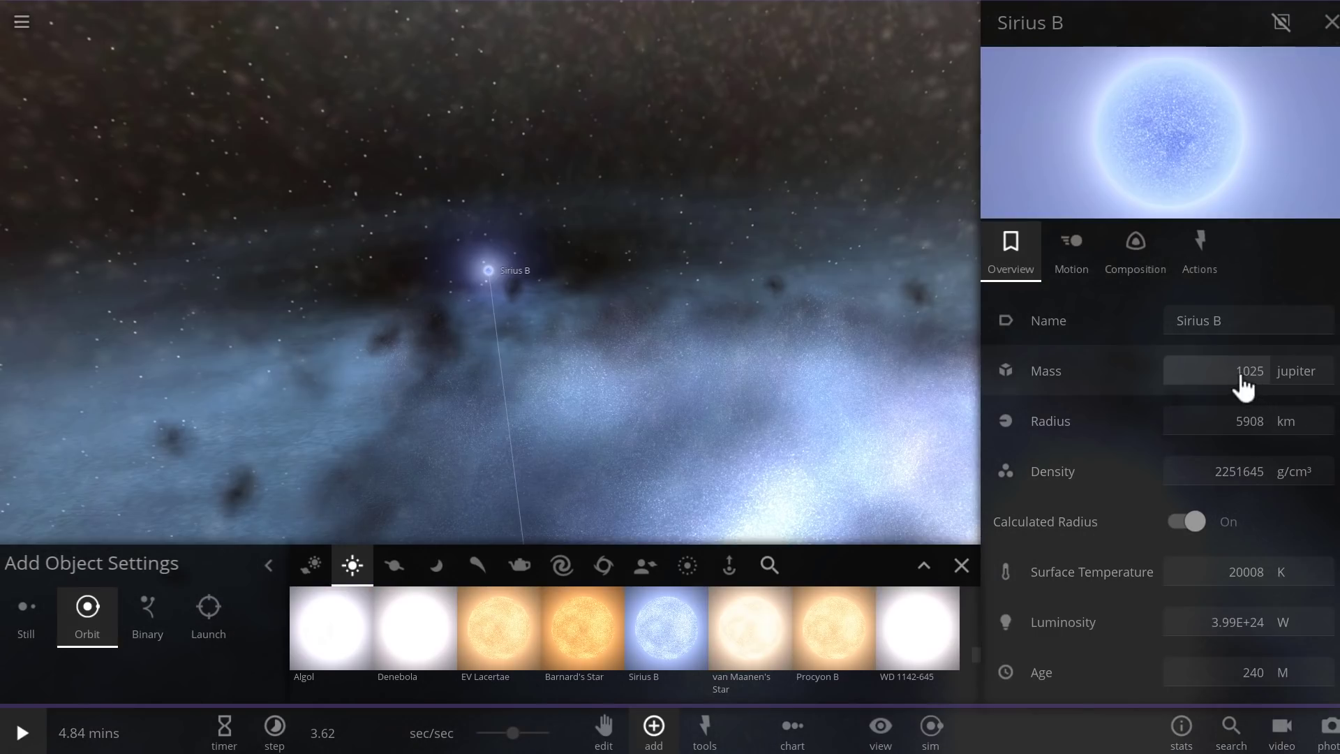
# Set the mass of Sirius B to 1000000 suns
pyautogui.moveTo(1237, 378); pyautogui.dragTo(1292, 384)
pyautogui.click(1292, 383)
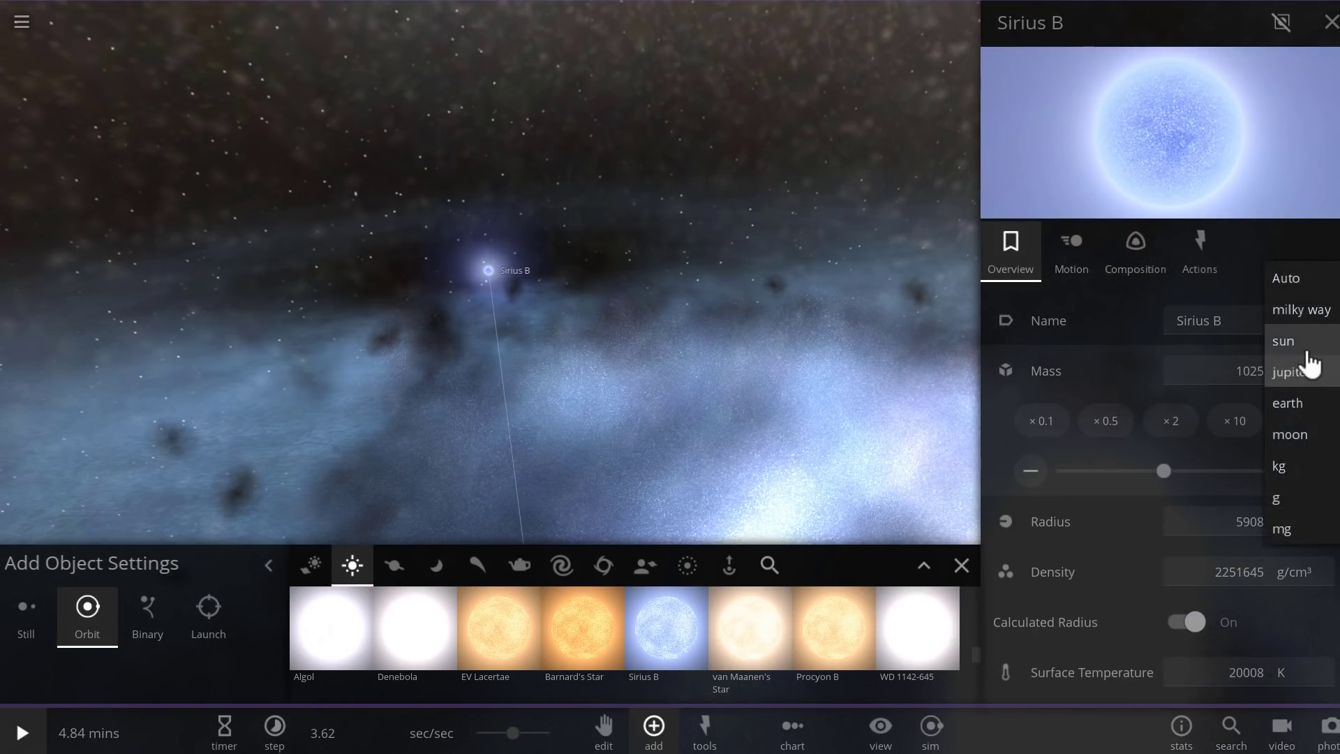
pyautogui.click(1286, 340)
pyautogui.write('1000000')
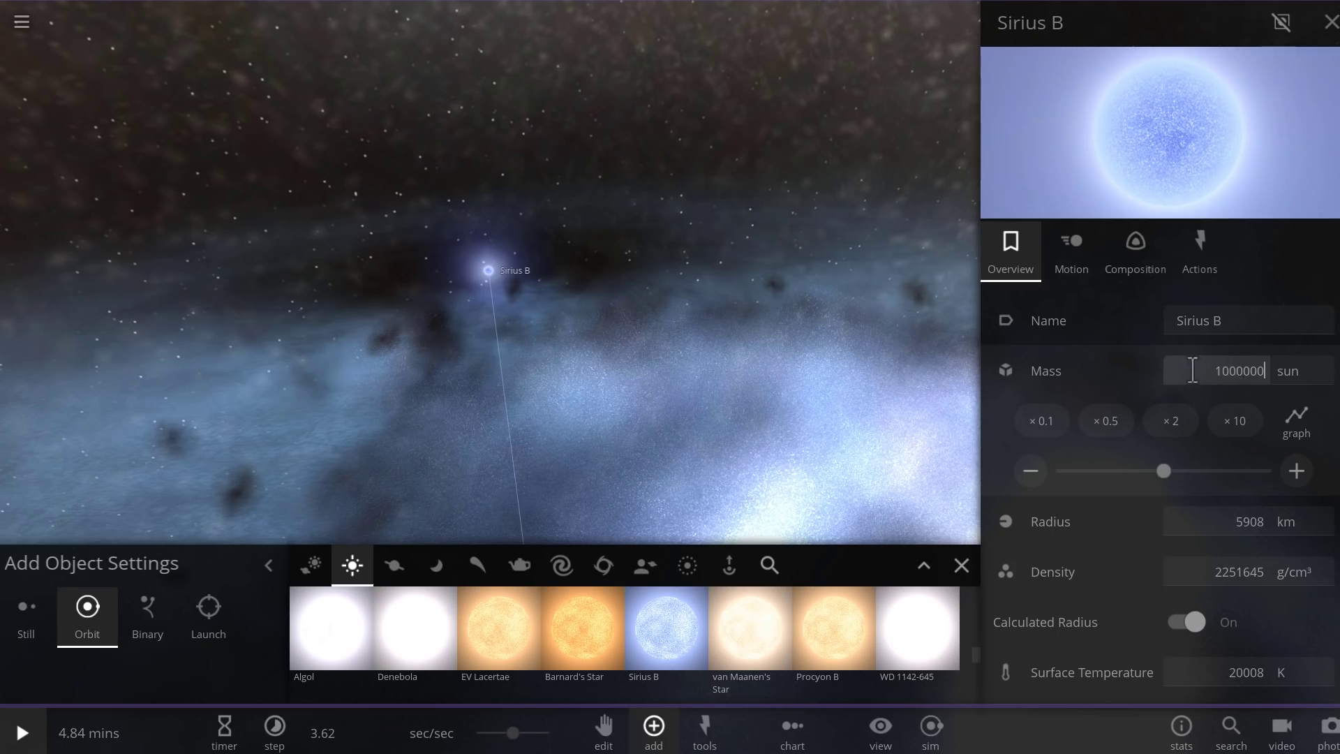
pyautogui.press('Return')
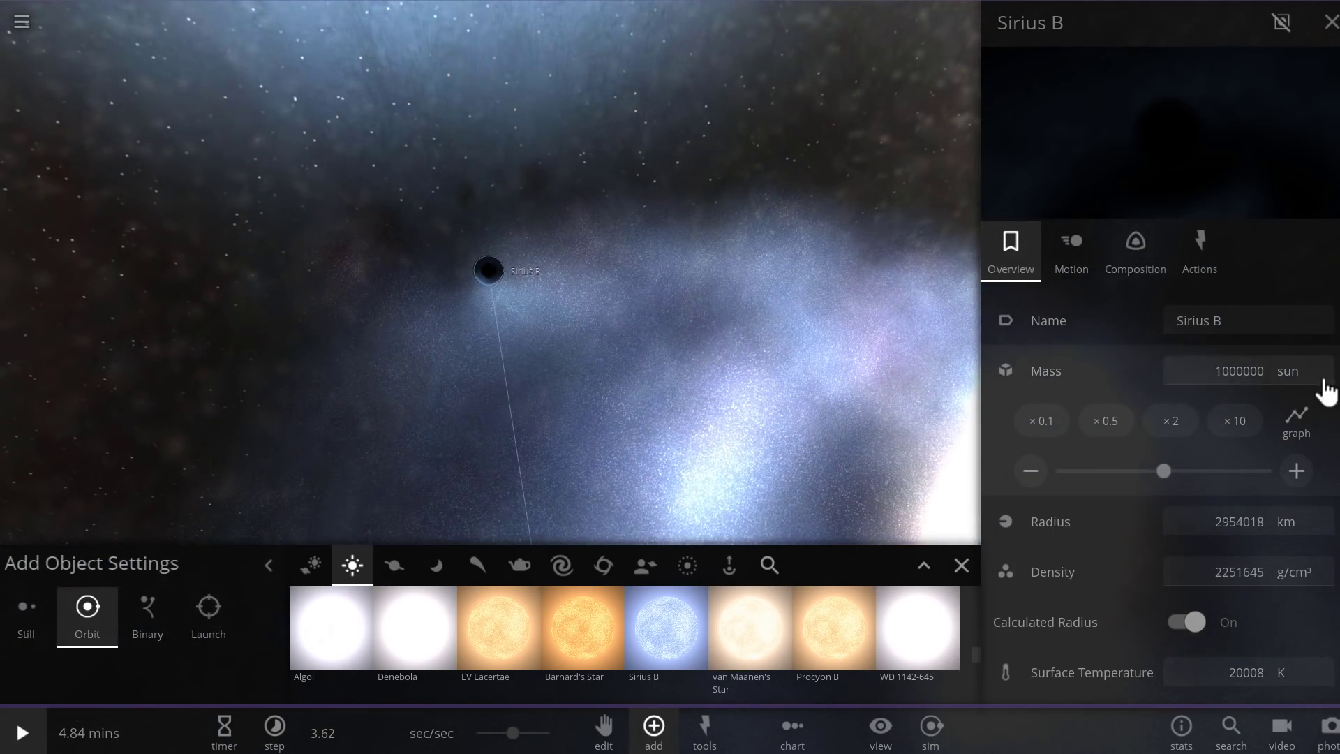
# Switch the mass unit of Sirius B to milky way and set the mass to 0.305
pyautogui.click(1302, 376)
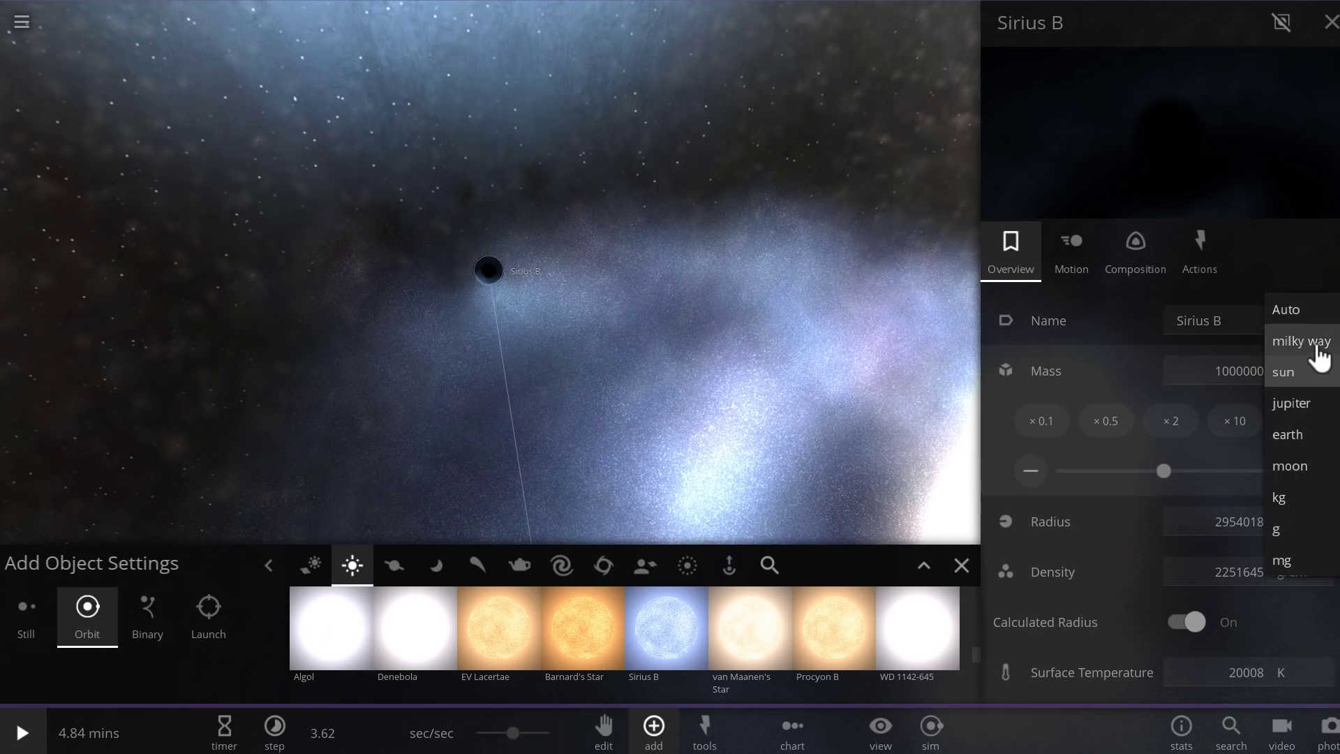
pyautogui.click(1303, 341)
pyautogui.press('Return')
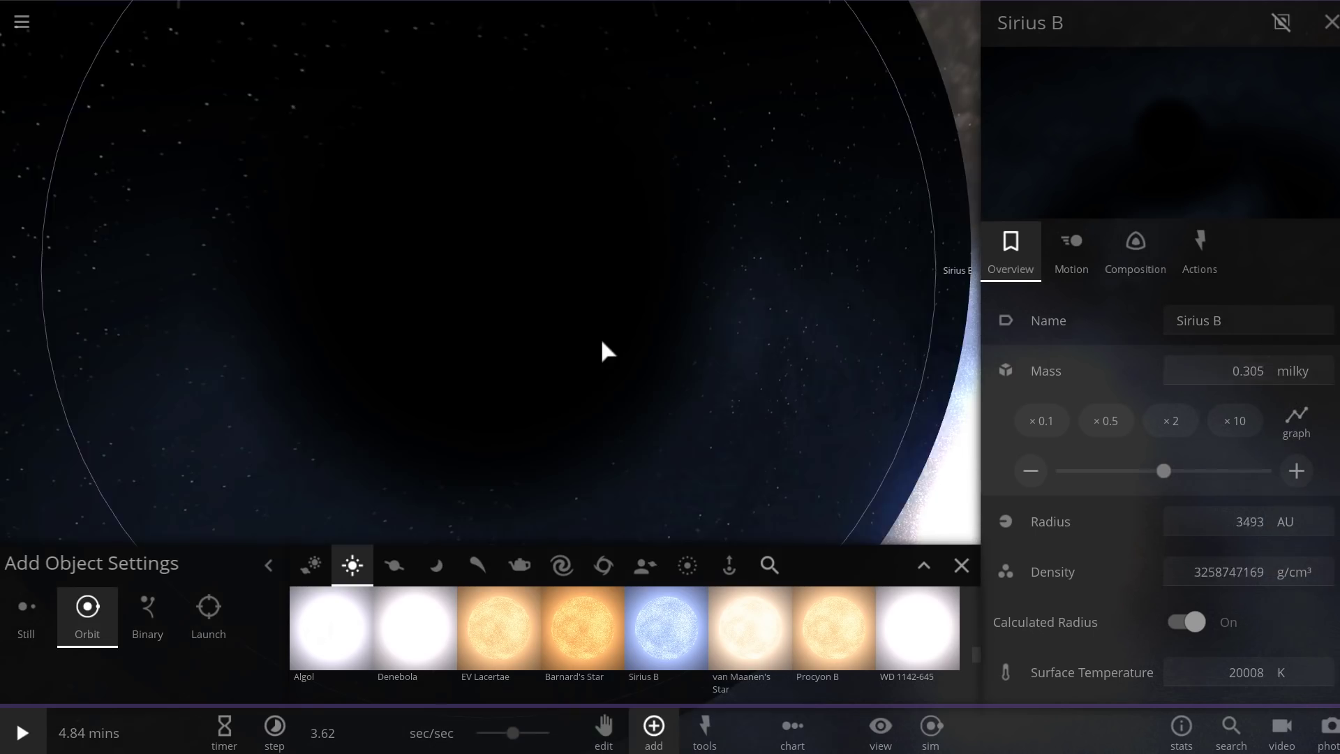
# Open the magnetic field value of the Sirius B black hole for editing
pyautogui.scroll(-3, 574, 337)
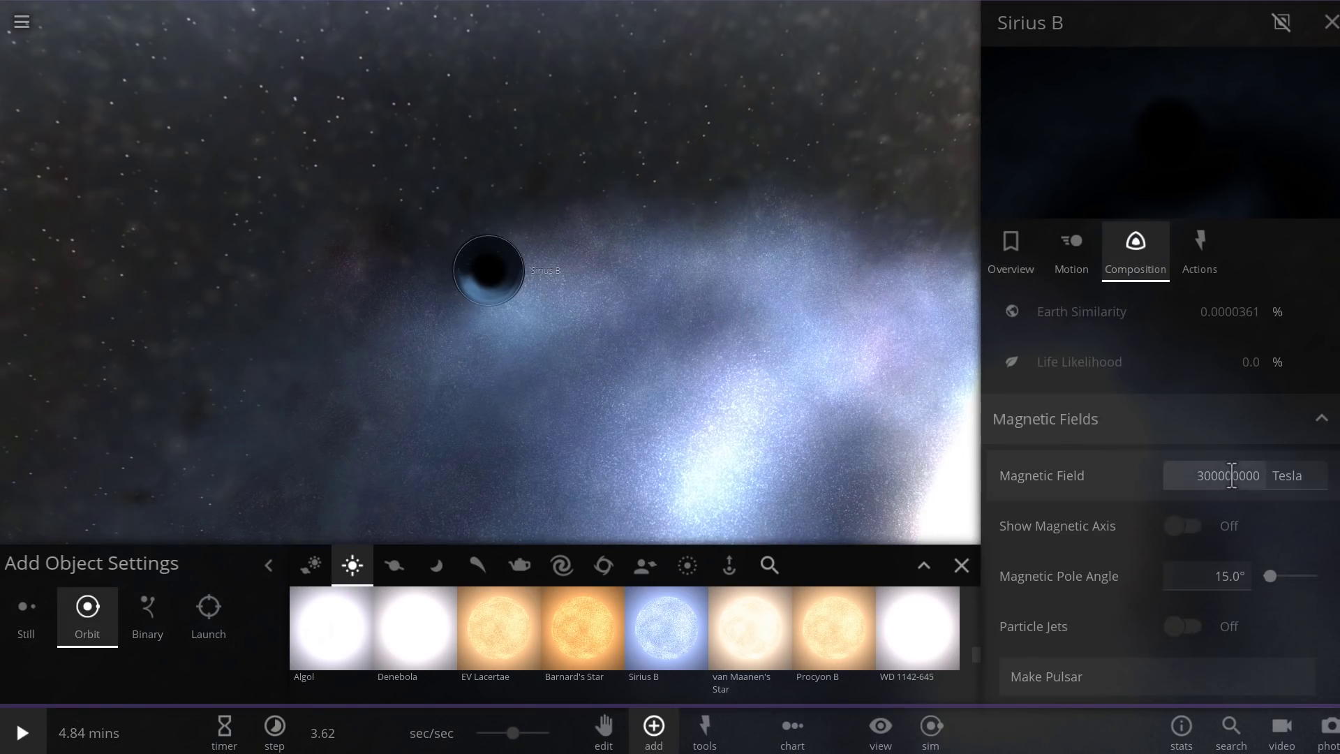
pyautogui.click(1232, 475)
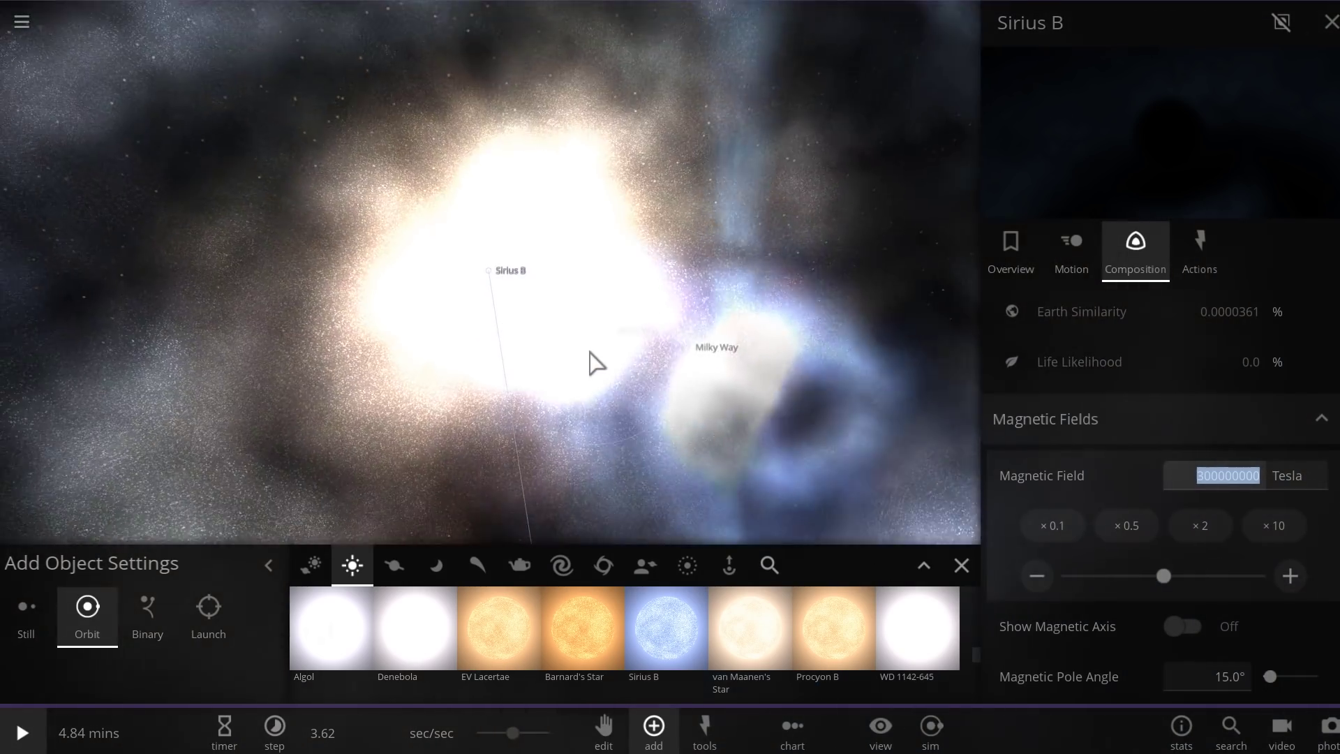
pyautogui.moveTo(591, 362); pyautogui.dragTo(407, 312)
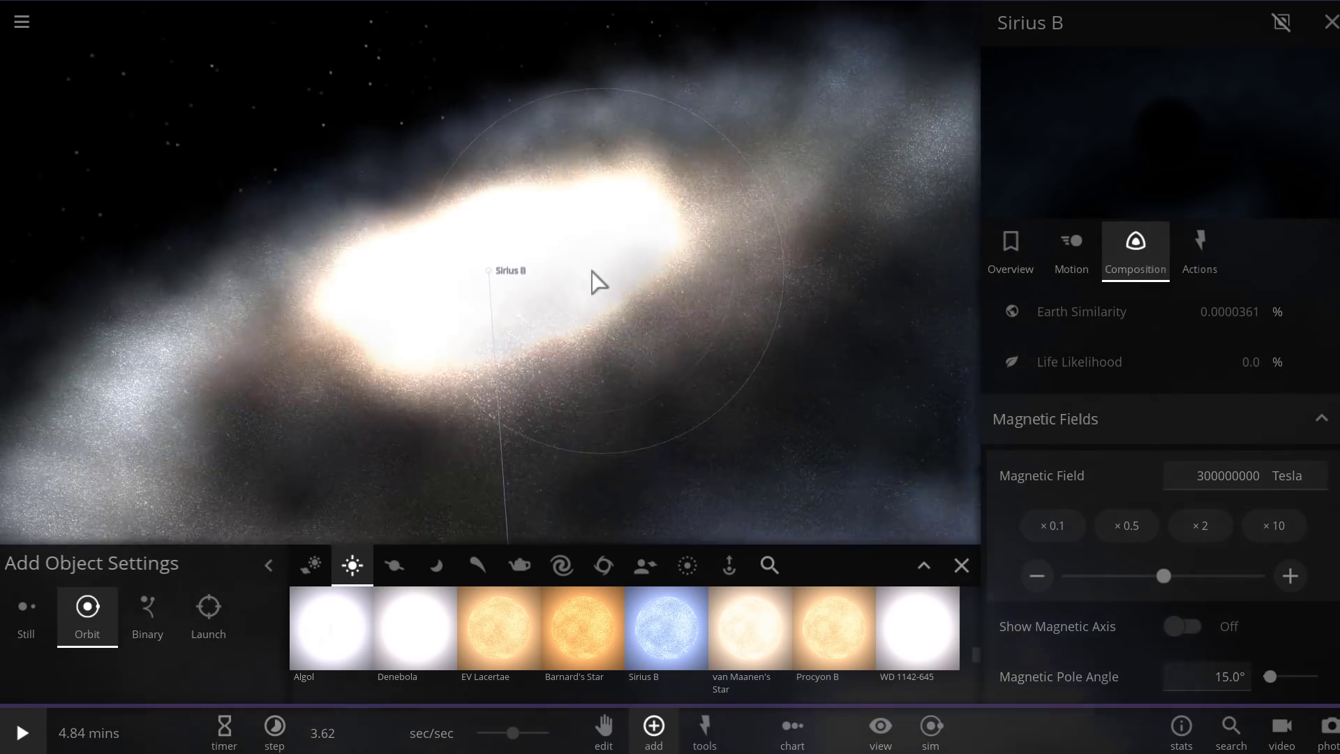
# Adjust the rotation of Sirius B to a yaw of 12.3°
pyautogui.click(1072, 251)
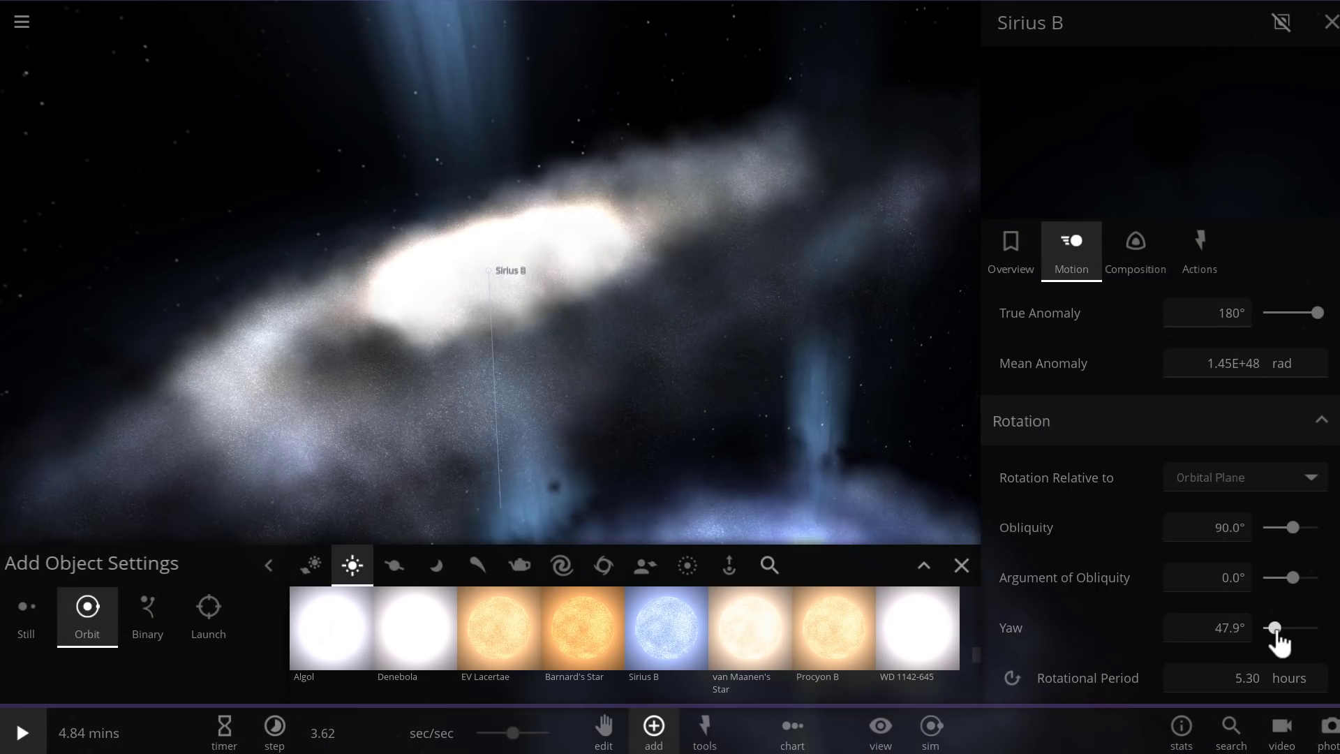
pyautogui.scroll(-5, 820, 430)
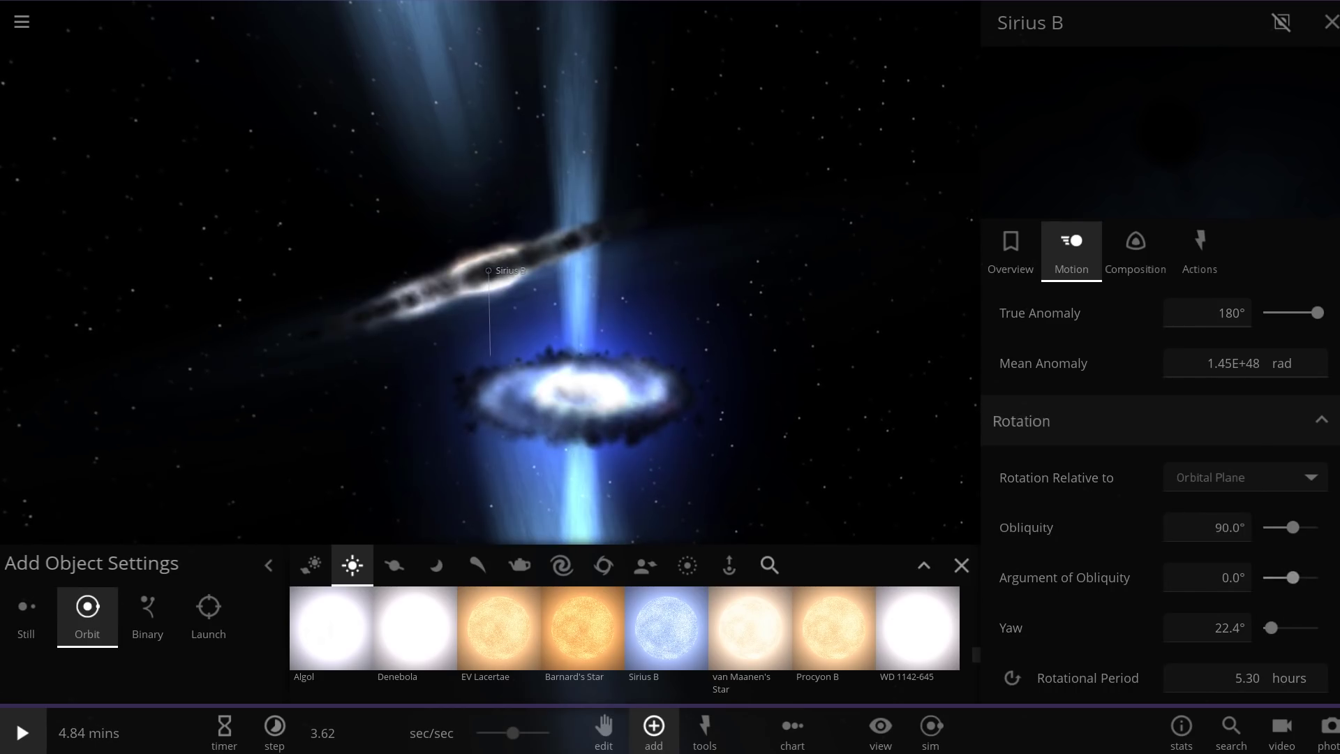
pyautogui.moveTo(1273, 631); pyautogui.dragTo(1276, 635)
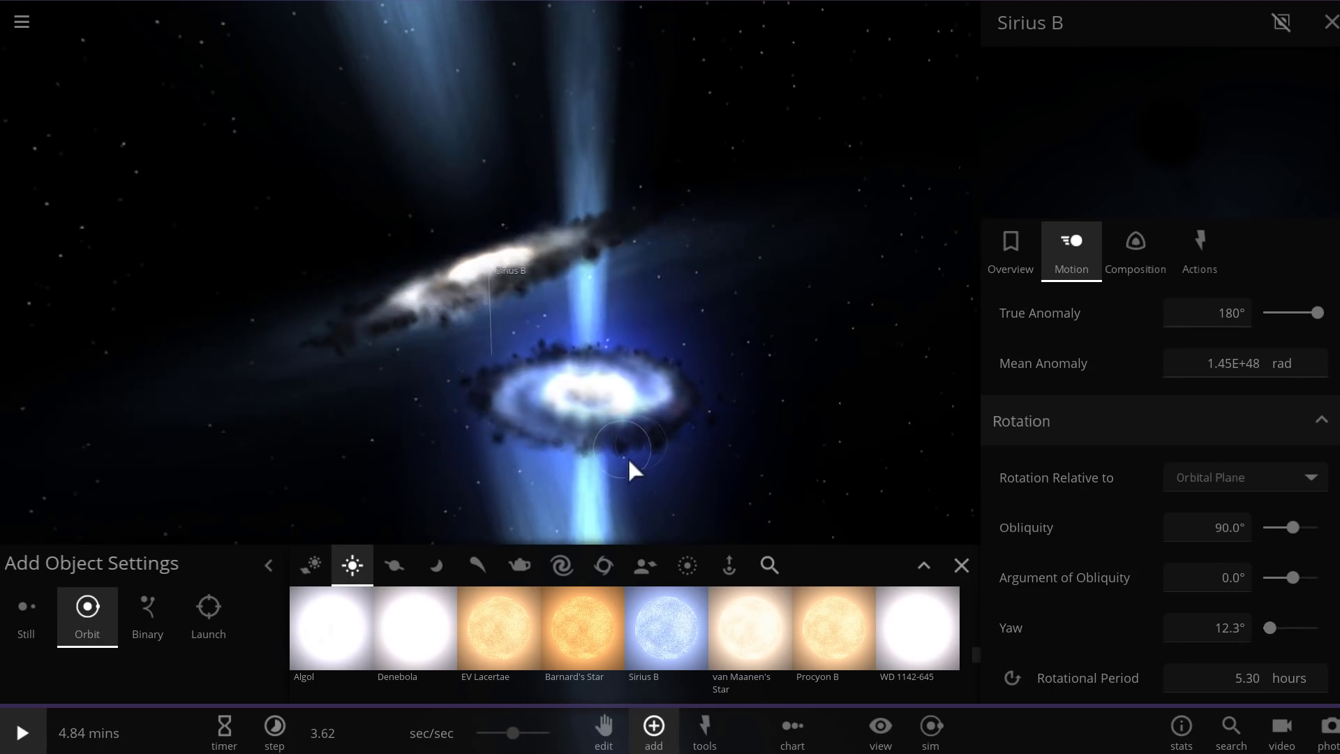
# Halve the magnetic field of the Sirius B black hole twice
pyautogui.scroll(-3, 1075, 419)
pyautogui.click(1126, 257)
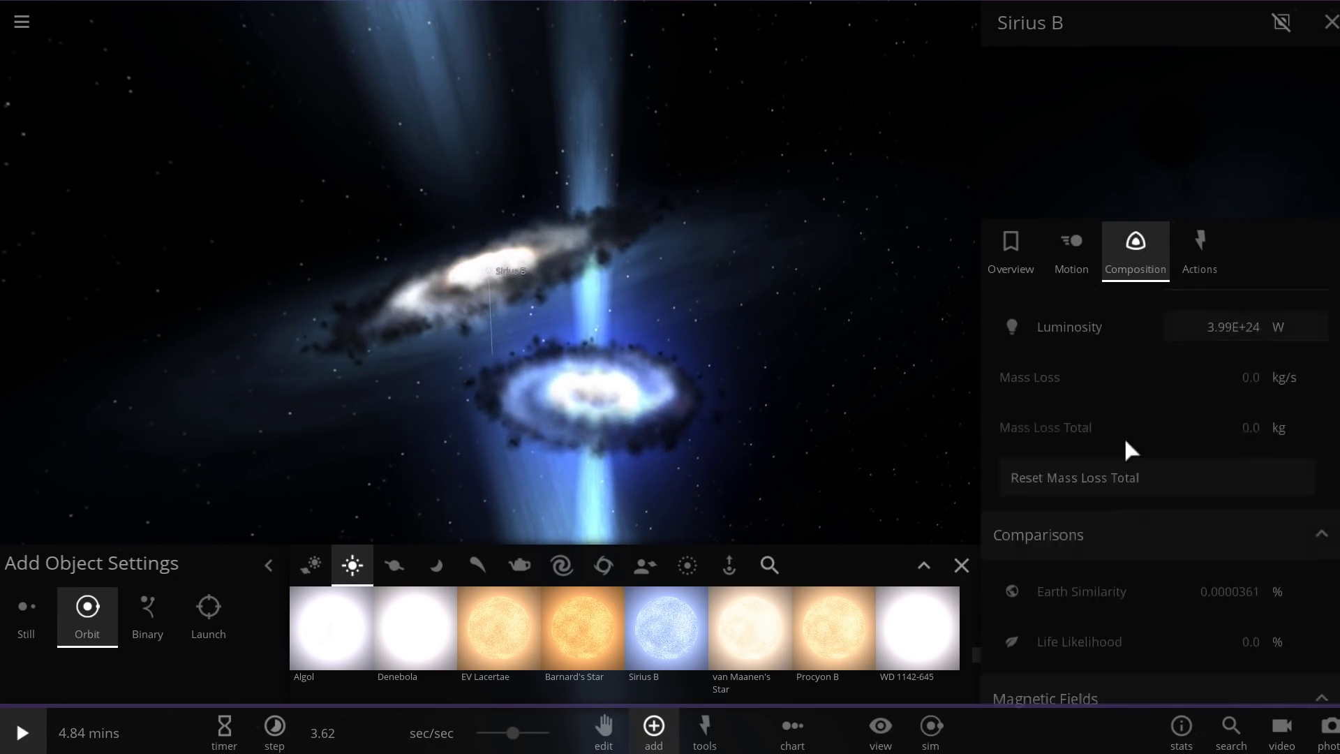
pyautogui.scroll(-6, 1124, 444)
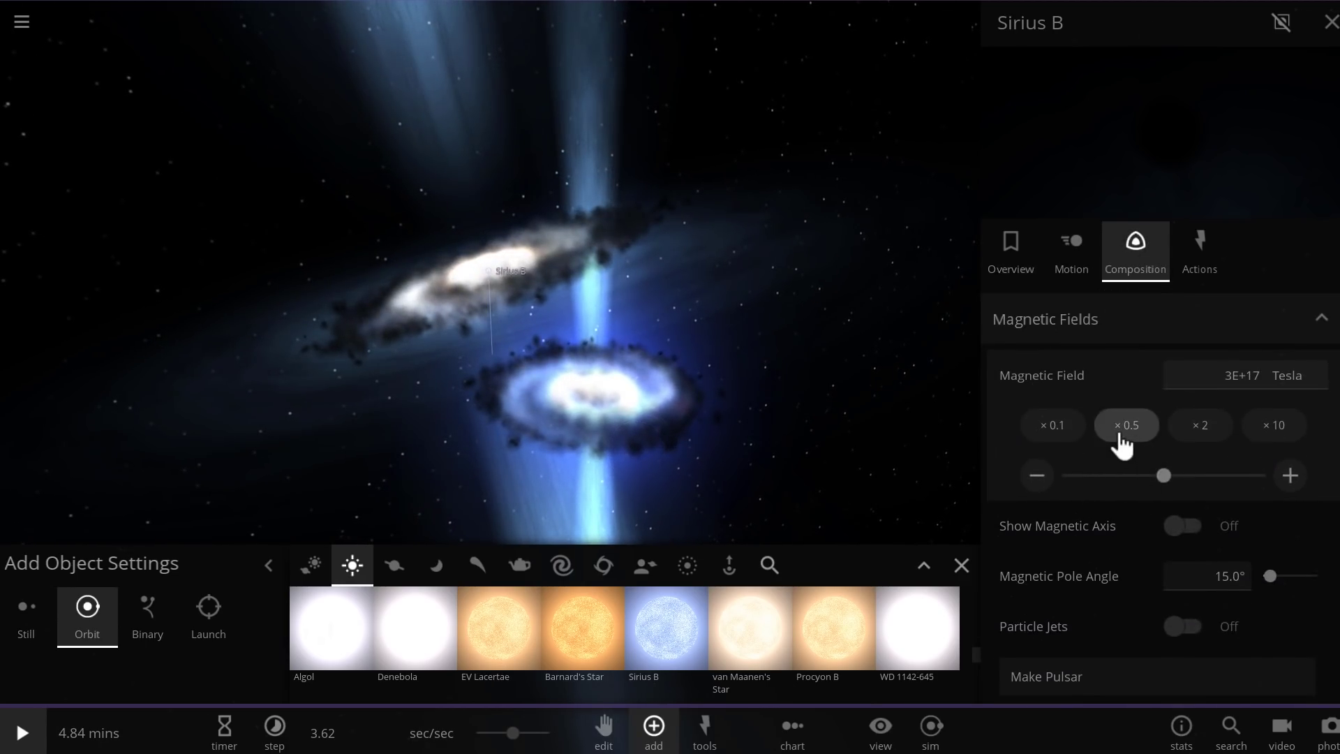
pyautogui.click(1121, 437)
pyautogui.click(1122, 440)
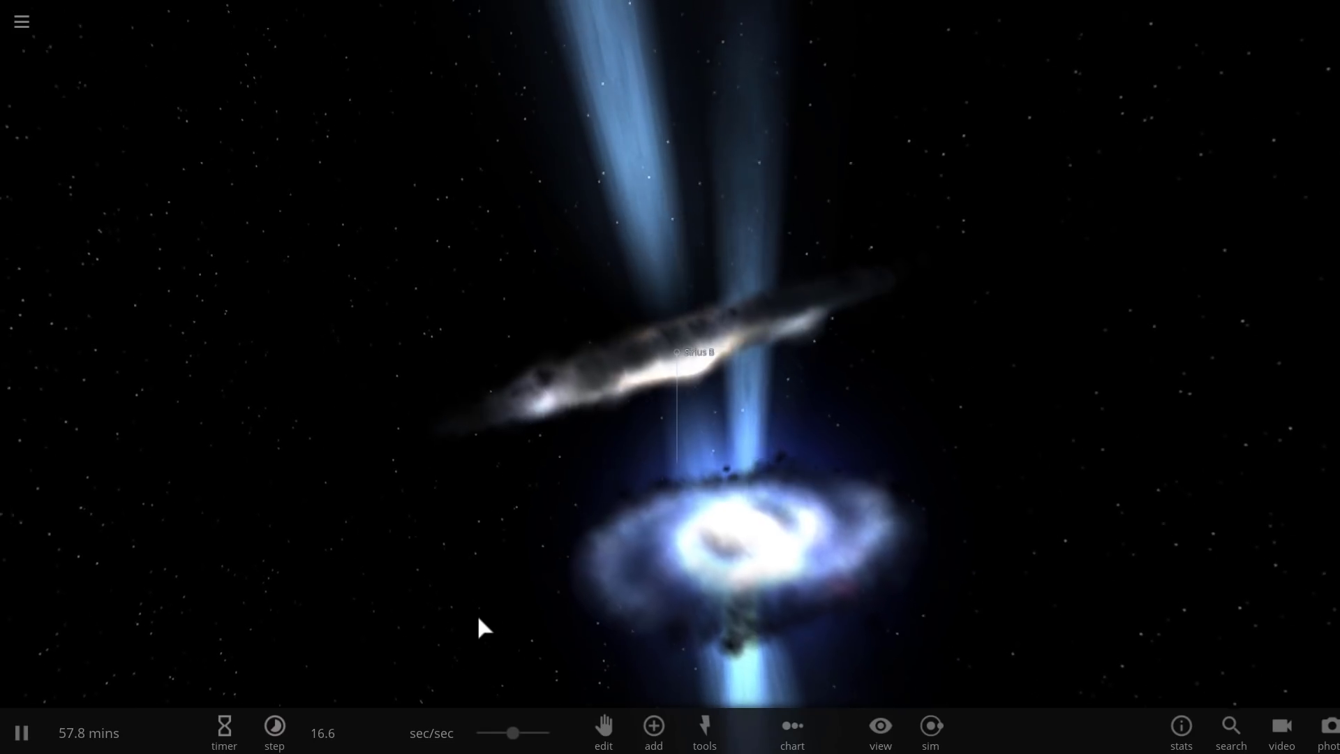
# Examine the polar jets of both galaxies from several distances and angles
pyautogui.scroll(-2, 476, 599)
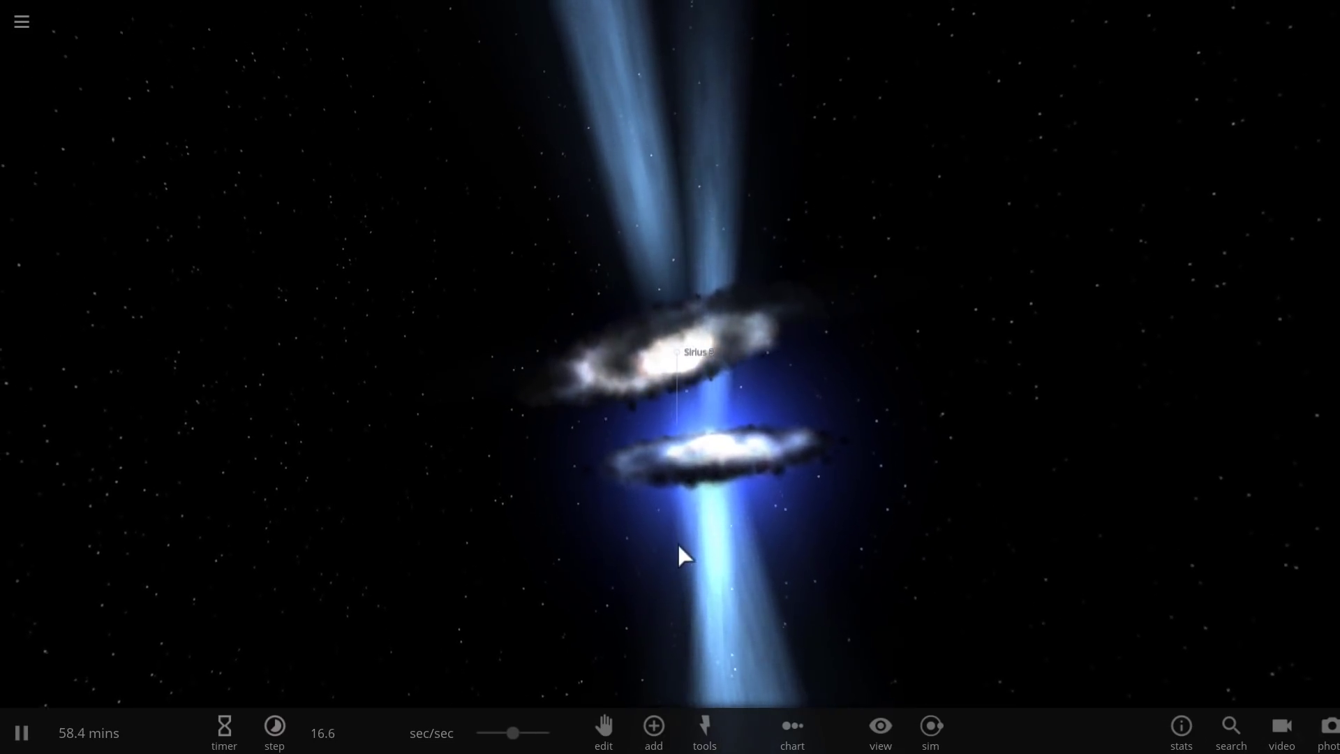
pyautogui.scroll(2, 682, 550)
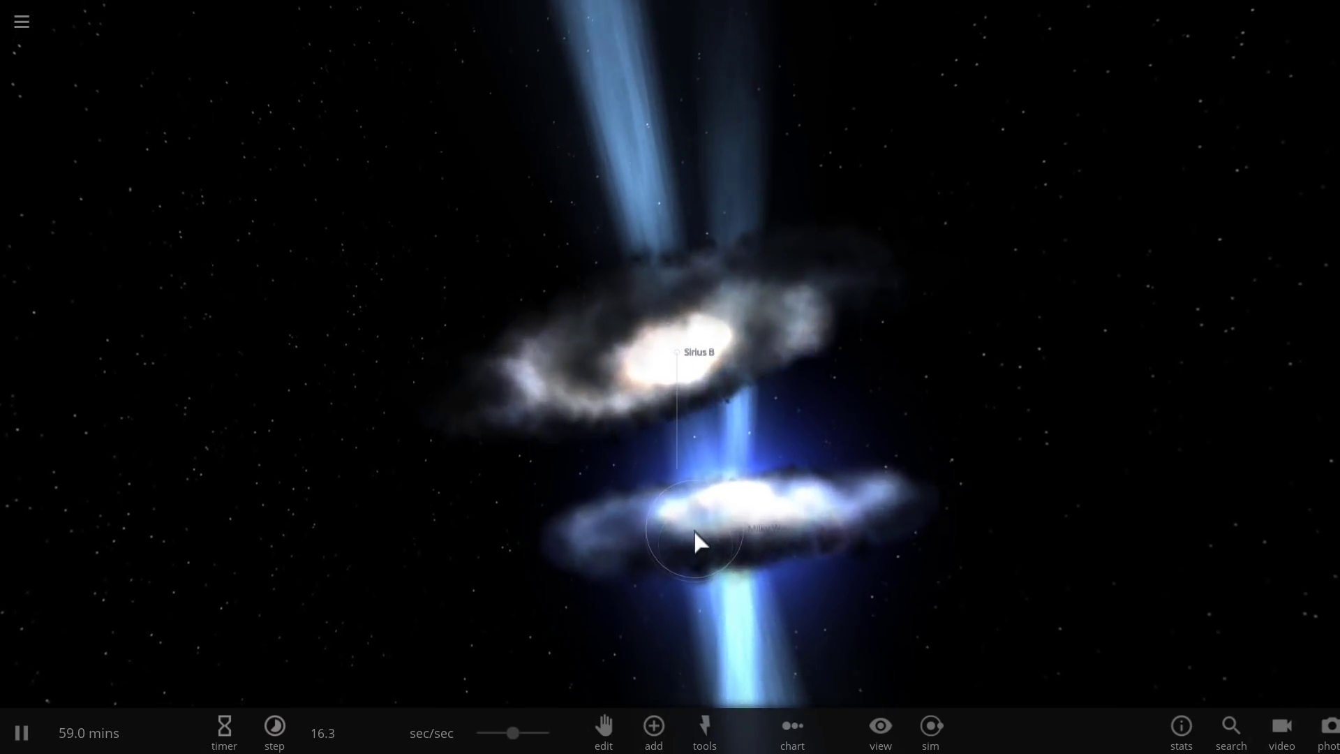
pyautogui.scroll(-2, 693, 526)
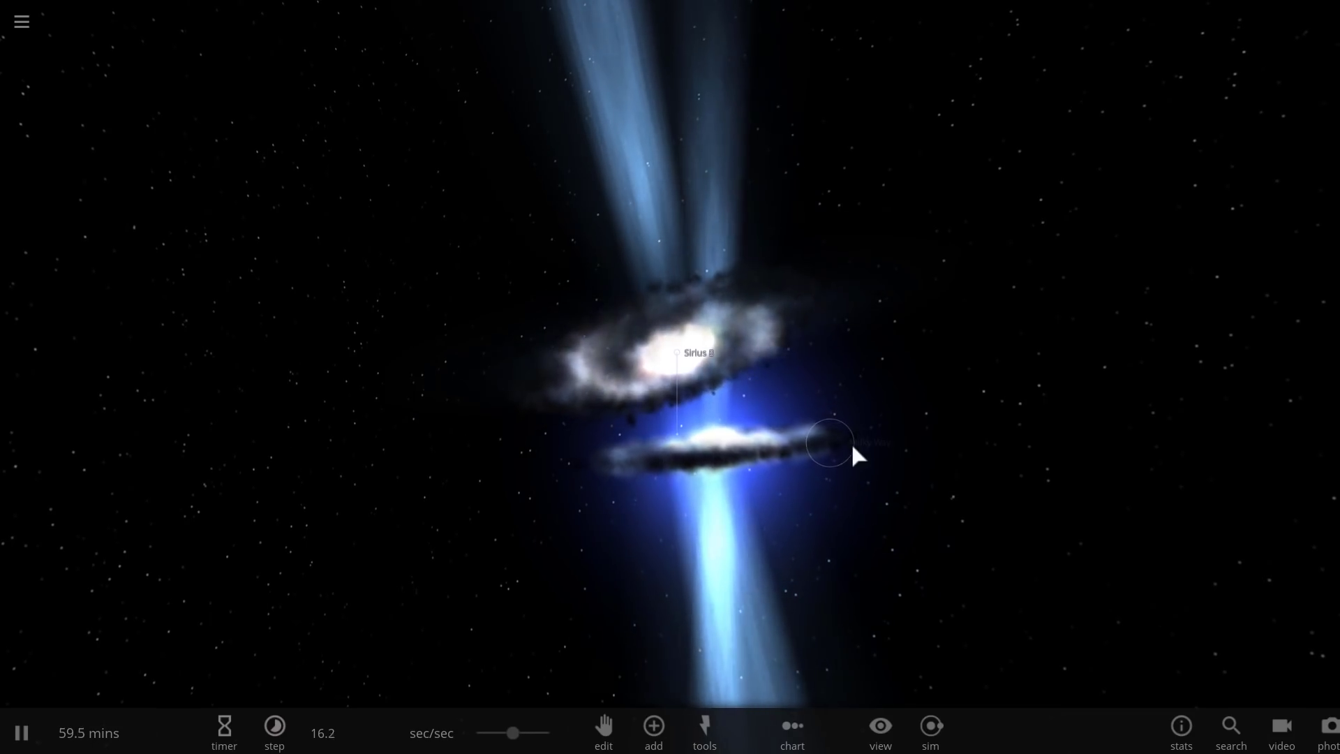
pyautogui.moveTo(852, 442); pyautogui.dragTo(861, 455)
pyautogui.scroll(-5, 859, 466)
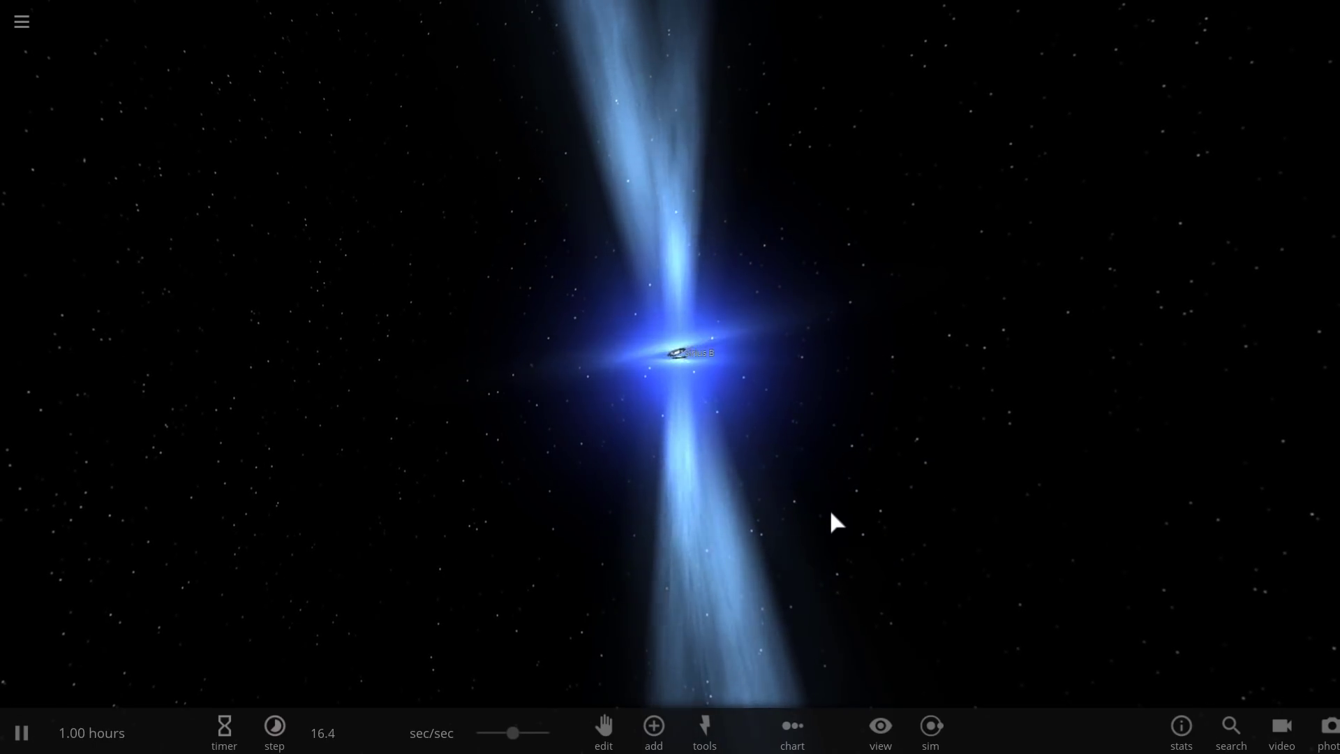
pyautogui.moveTo(867, 563); pyautogui.dragTo(741, 320)
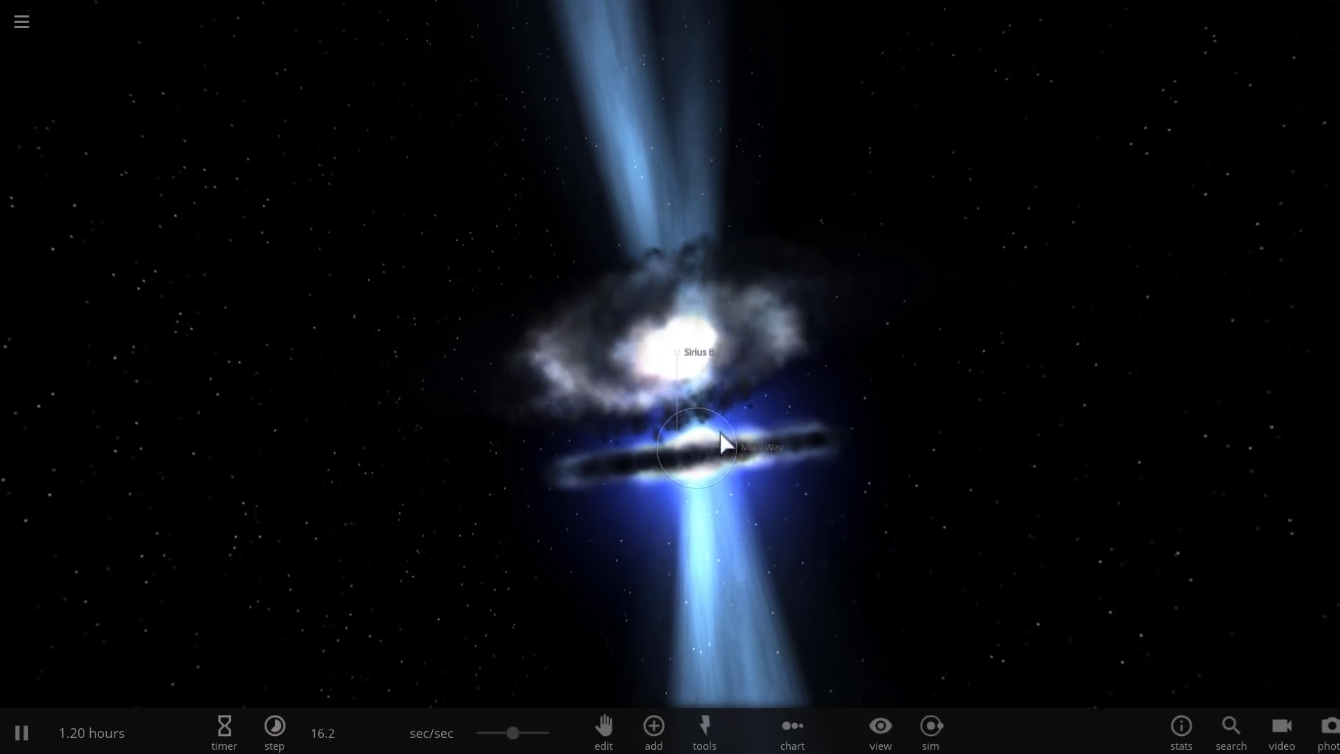
# Focus on the Milky Way and raise the simulation speed to 18.7 M years/sec
pyautogui.doubleClick(783, 423)
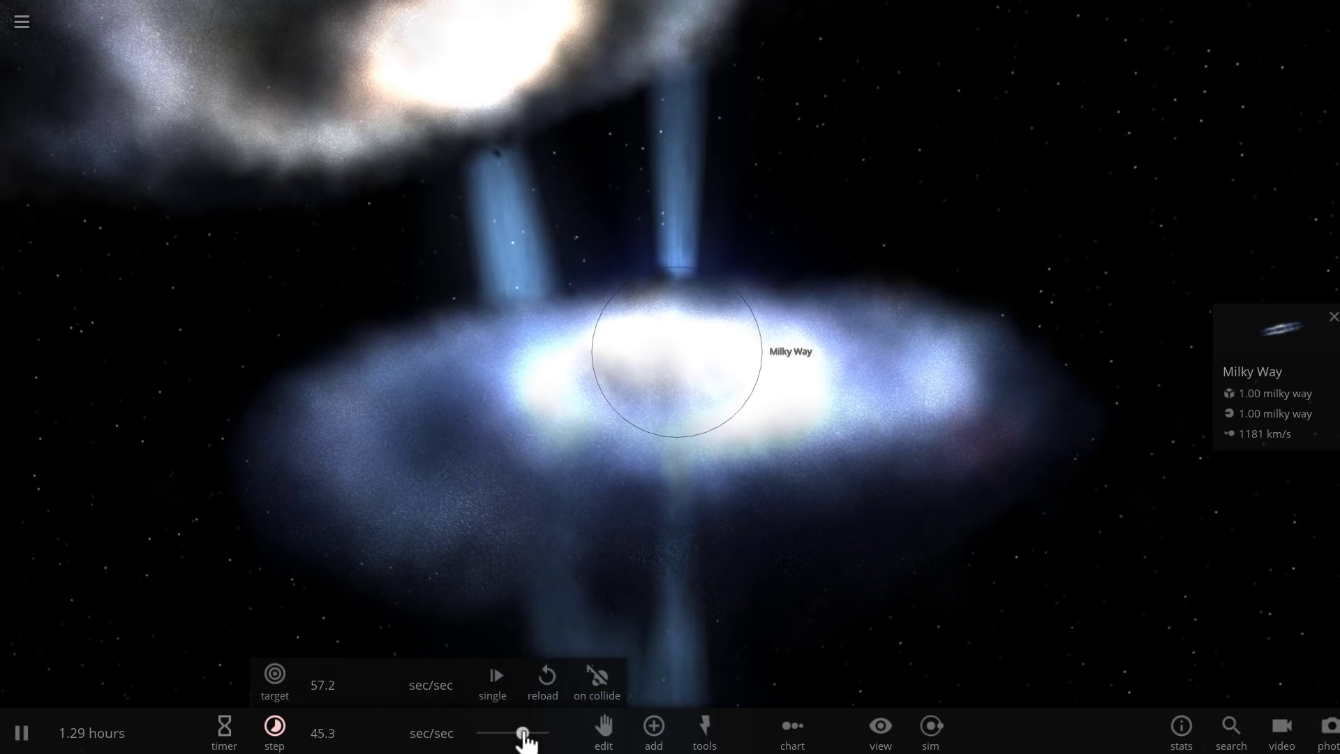
pyautogui.scroll(-5, 585, 555)
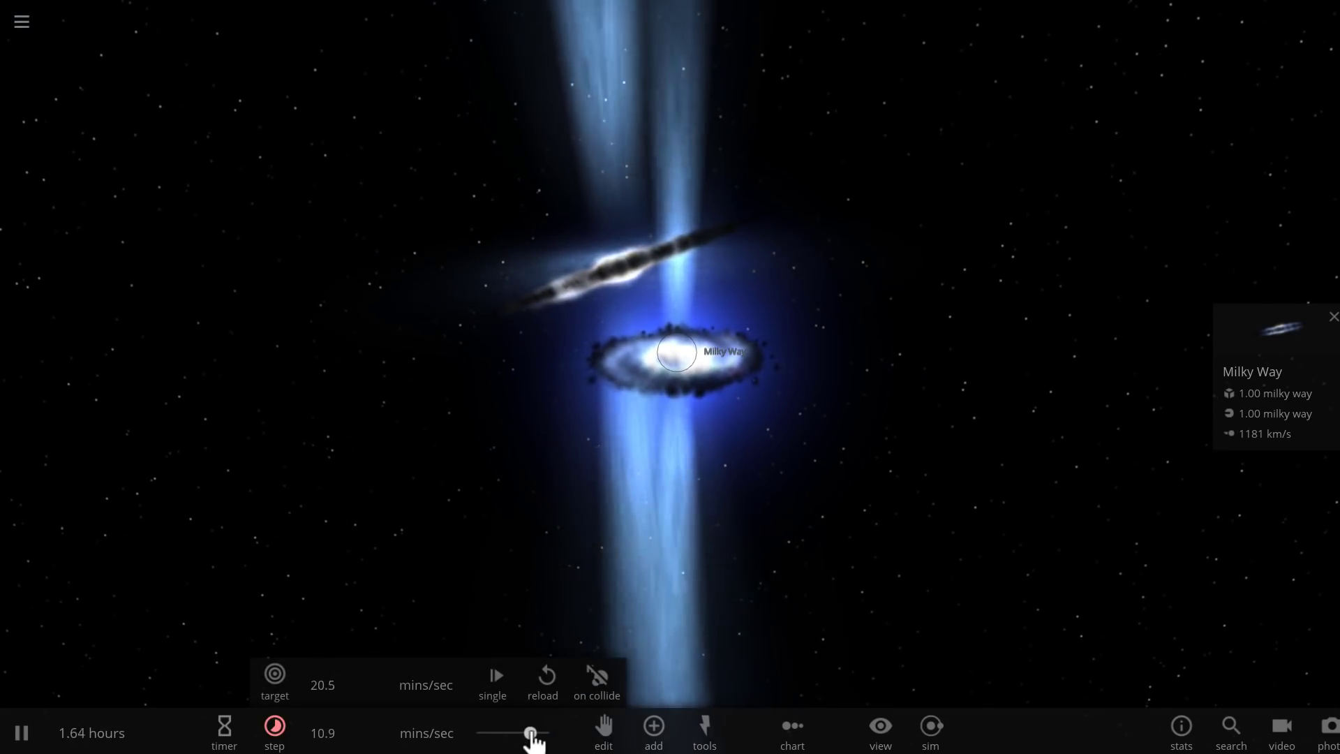
pyautogui.moveTo(531, 733); pyautogui.dragTo(532, 733)
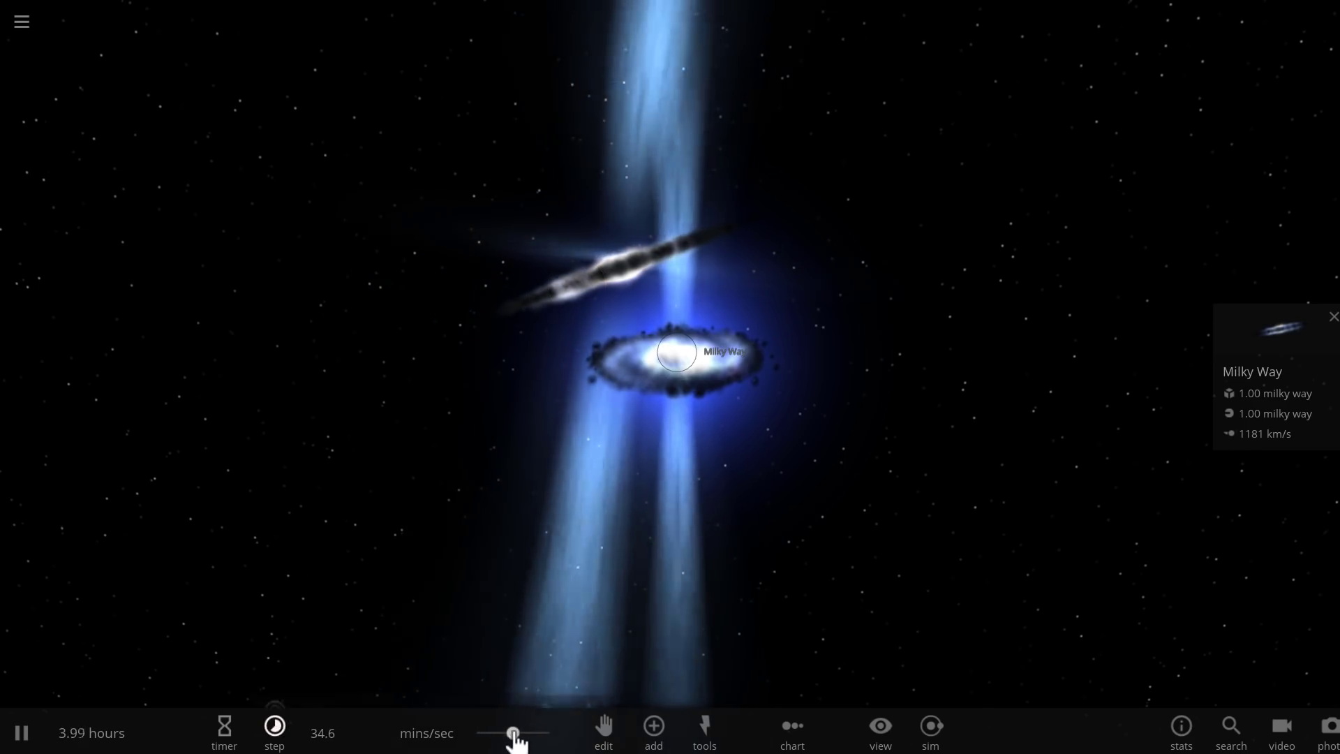
pyautogui.moveTo(515, 744); pyautogui.dragTo(527, 744)
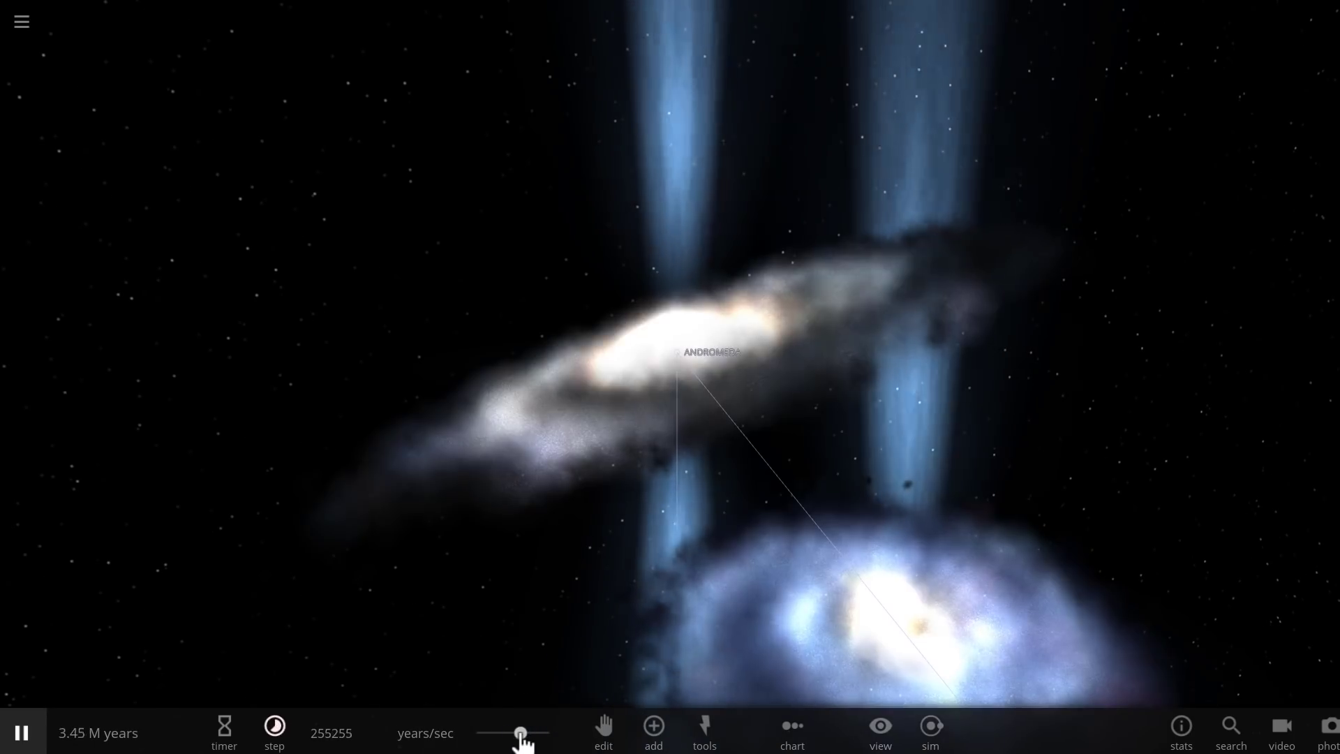
pyautogui.moveTo(534, 745); pyautogui.dragTo(541, 744)
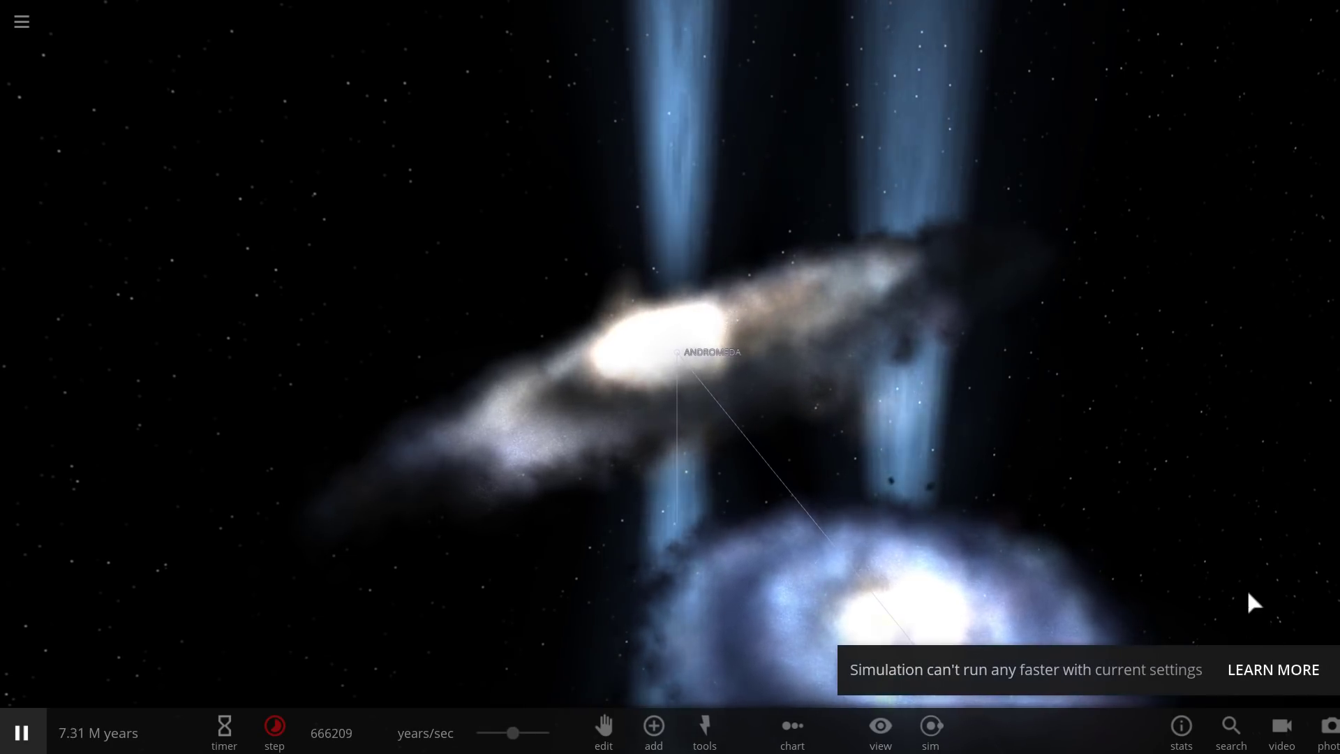
# Examine the collision of the Milky Way with Andromeda and the surrounding jets as the simulation runs
pyautogui.scroll(-3, 1211, 550)
pyautogui.moveTo(1210, 550); pyautogui.dragTo(1197, 527)
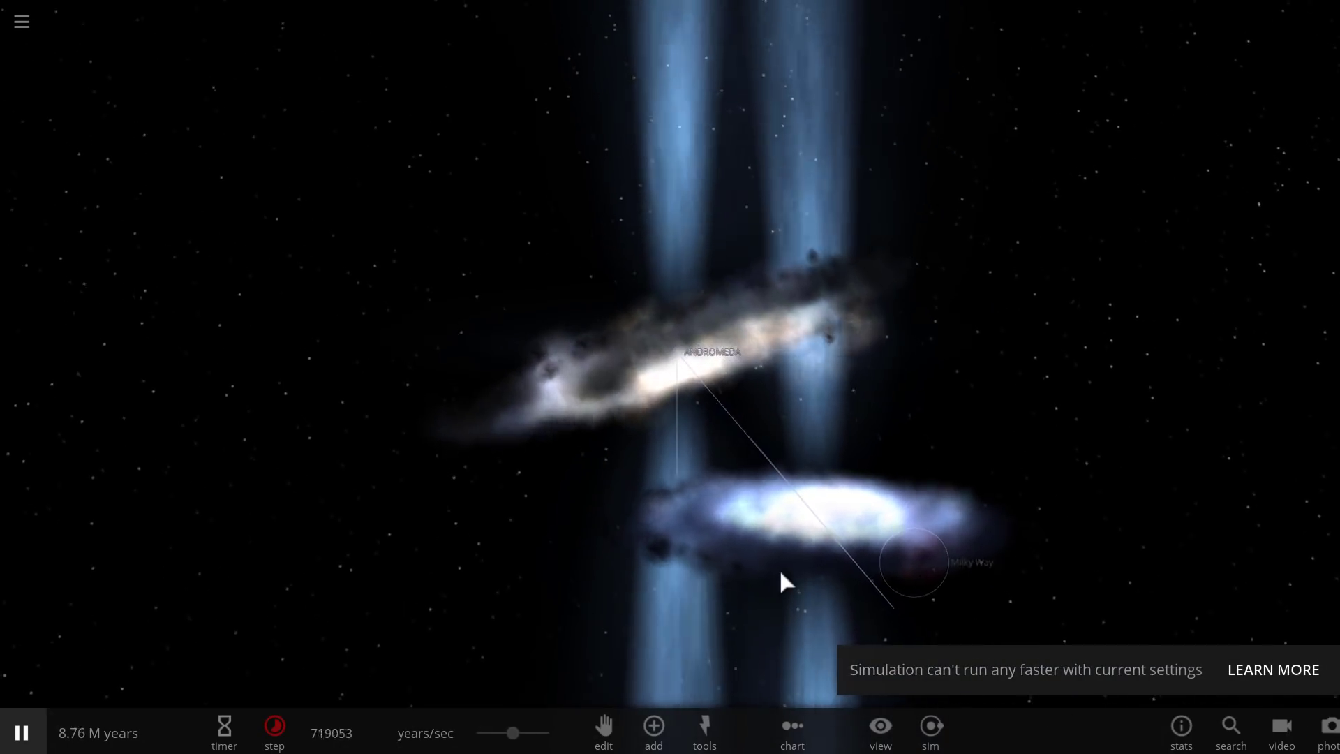
pyautogui.moveTo(503, 733); pyautogui.dragTo(503, 732)
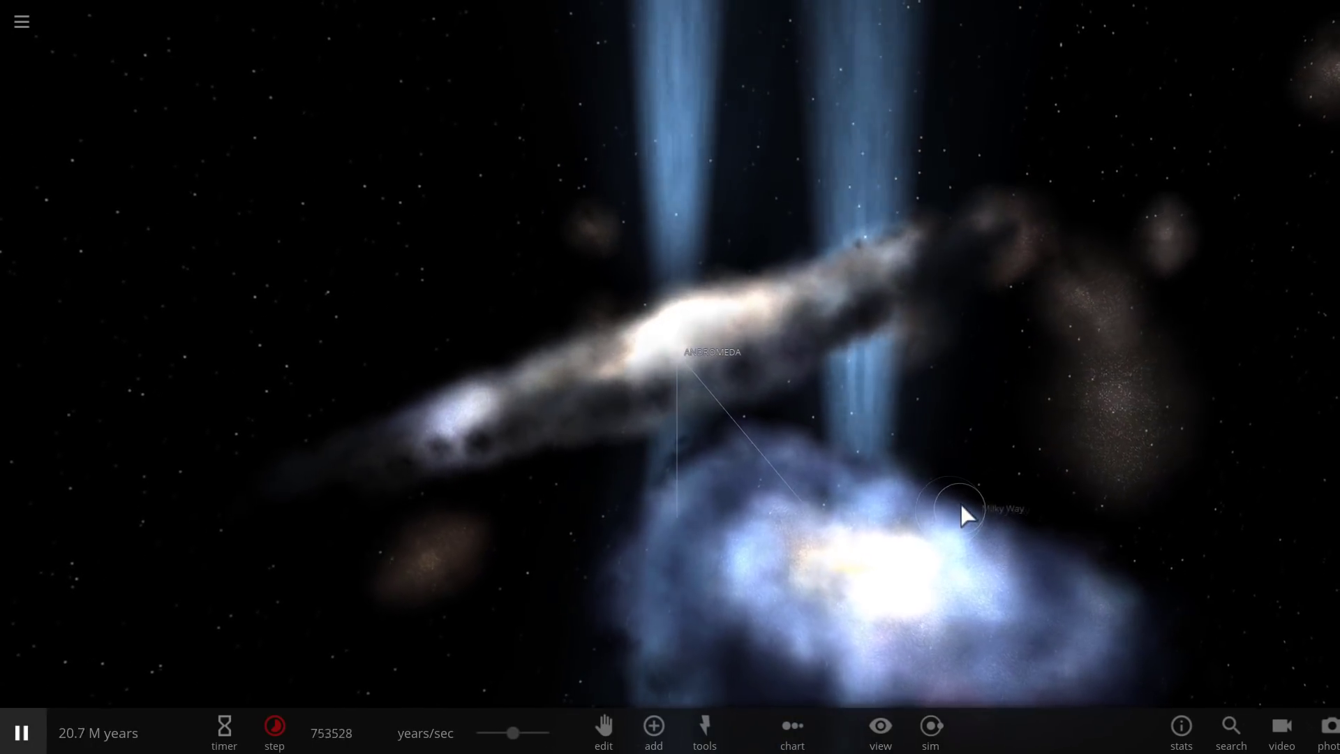
pyautogui.press('space')
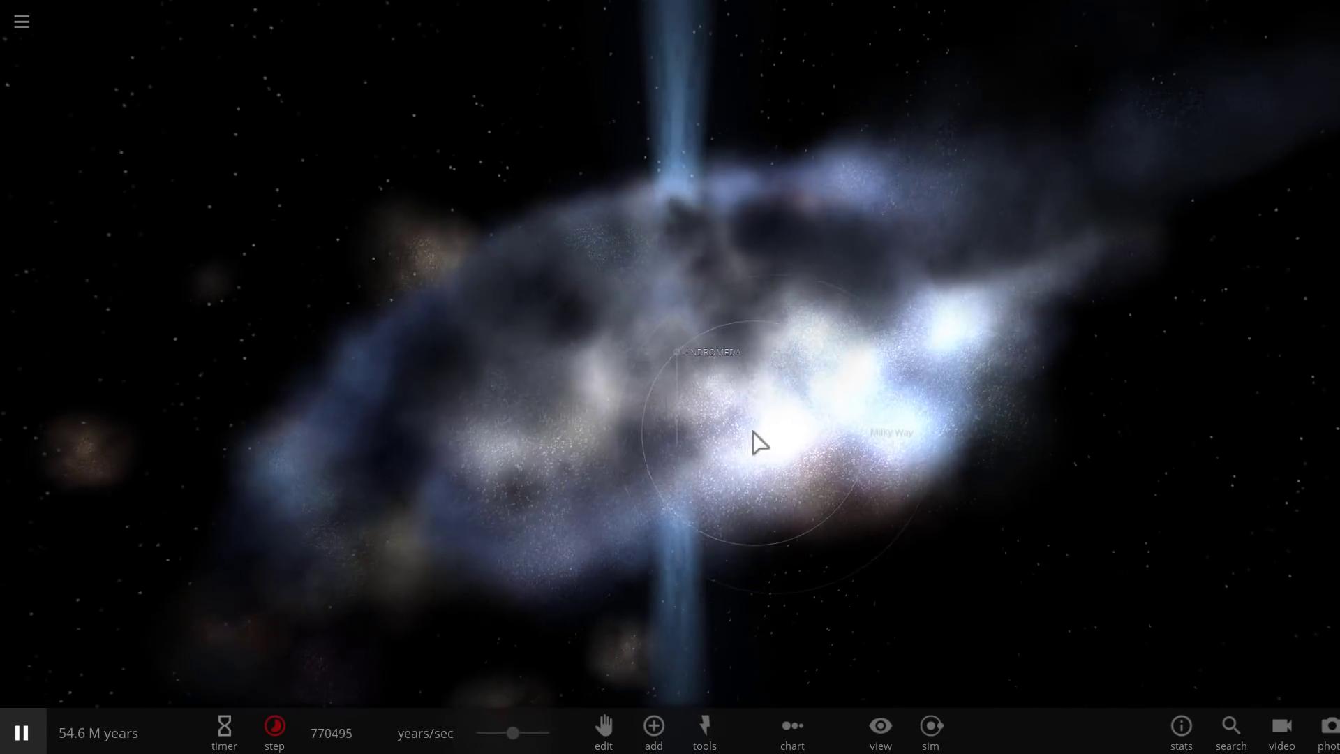
pyautogui.scroll(-3, 740, 435)
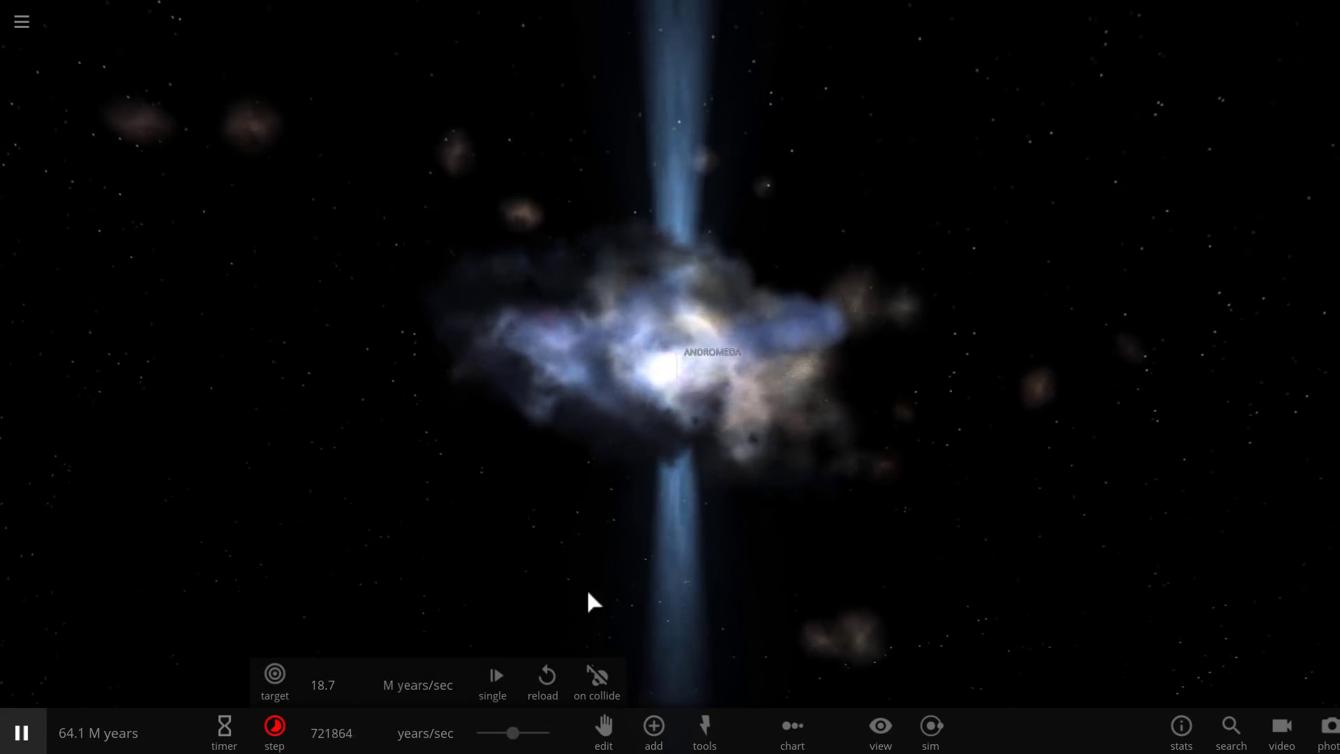
pyautogui.scroll(3, 623, 476)
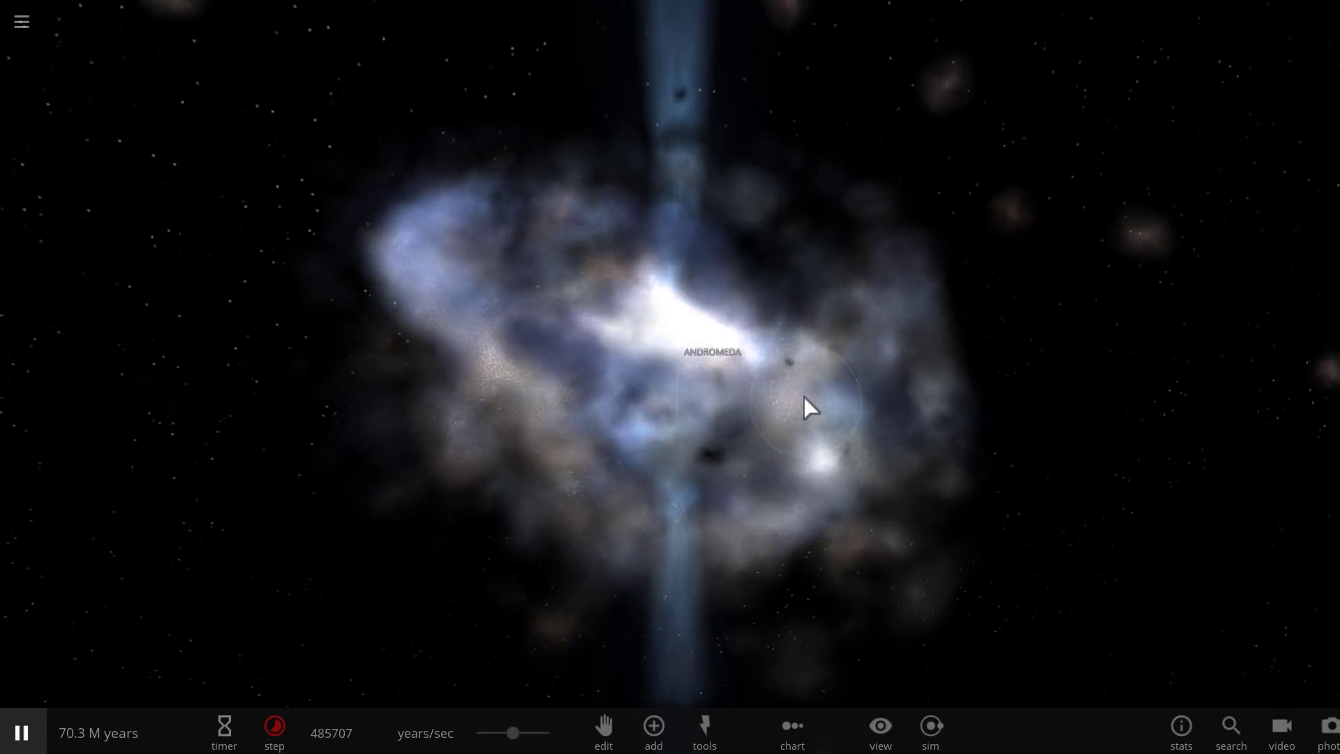
pyautogui.scroll(3, 802, 396)
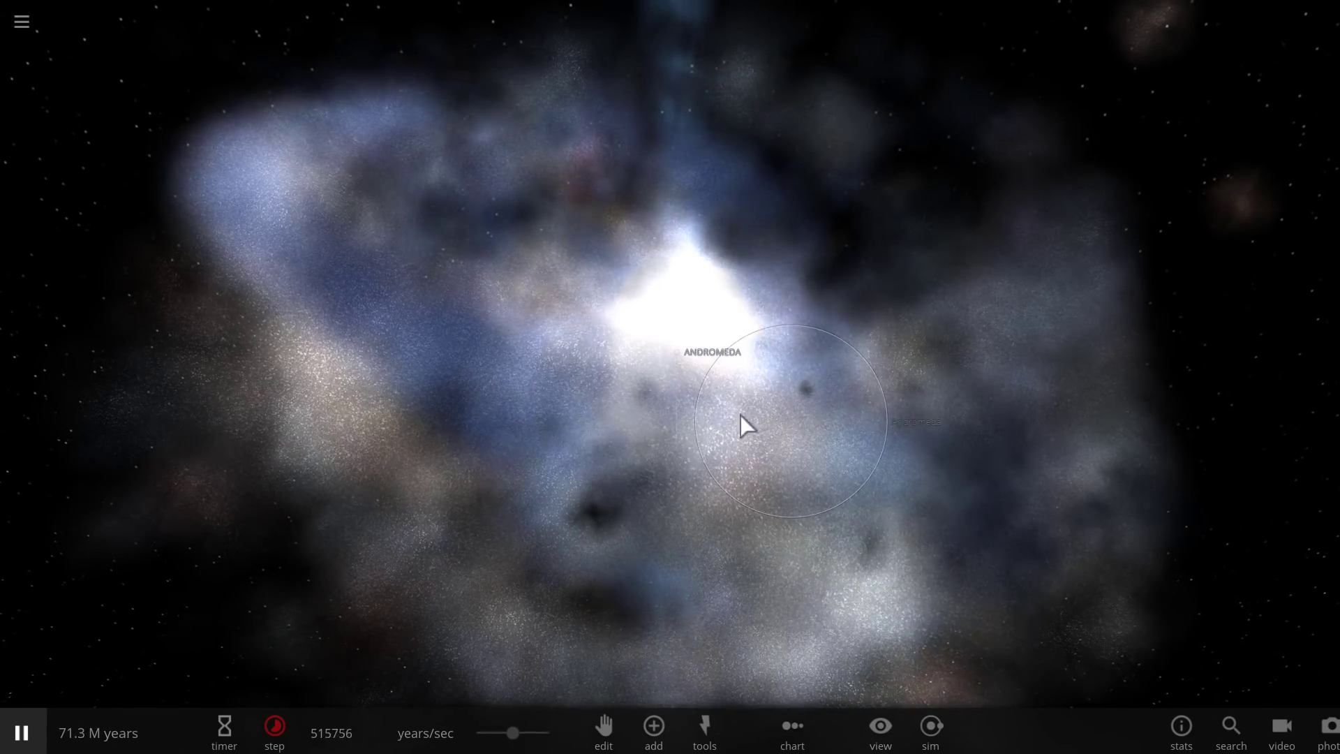
pyautogui.scroll(-5, 684, 361)
# Raise the magnetic field of the ANDROMEDA black hole to 6E+17 Tesla and resume the simulation
pyautogui.click(684, 347)
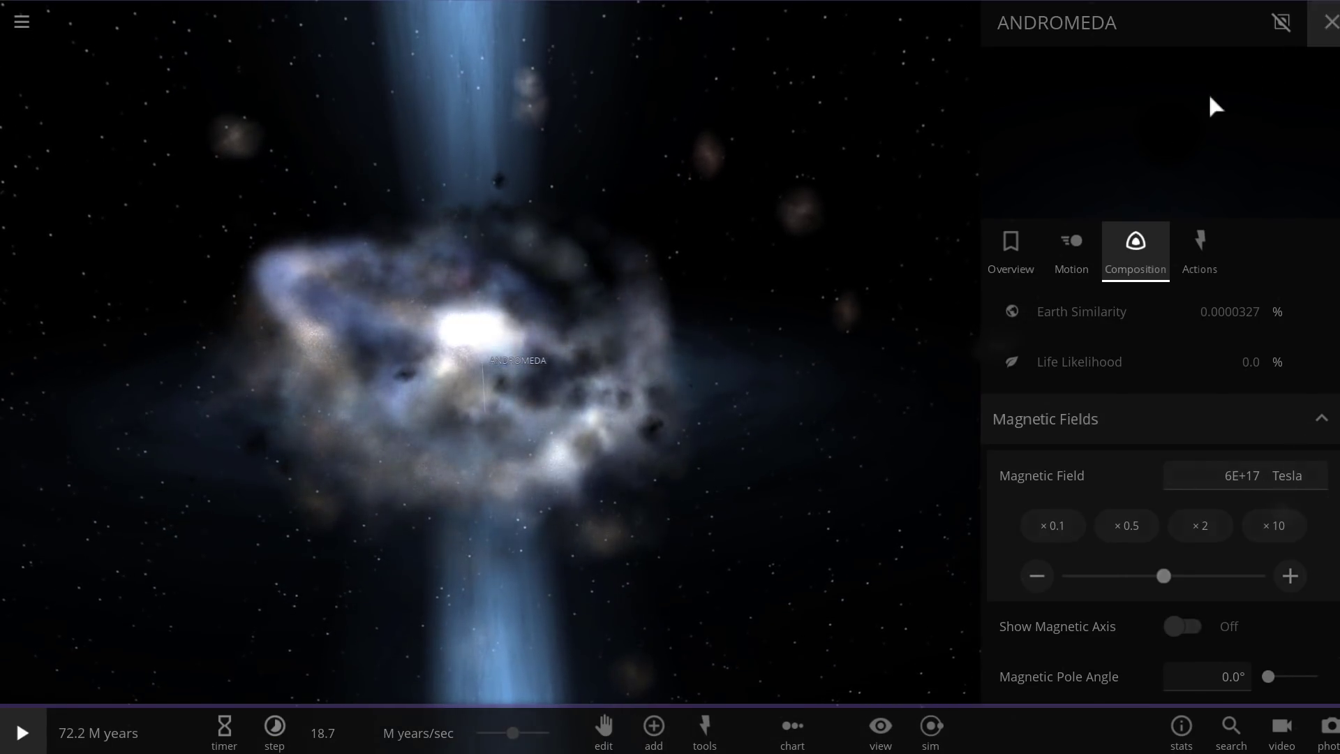
pyautogui.scroll(-3, 965, 224)
pyautogui.press('space')
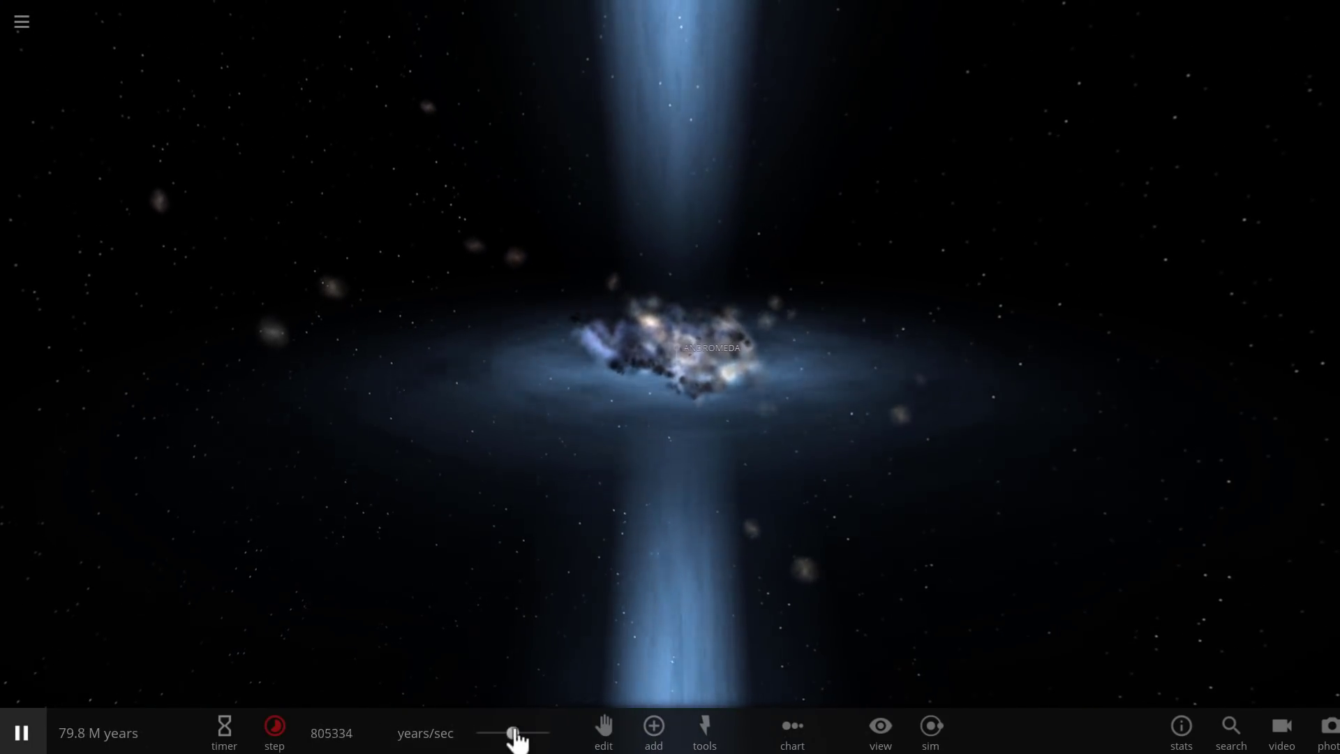
# Examine the merging galaxies and the ANDROMEDA jets up close, from afar and from several angles as the simulation runs
pyautogui.moveTo(526, 744); pyautogui.dragTo(528, 745)
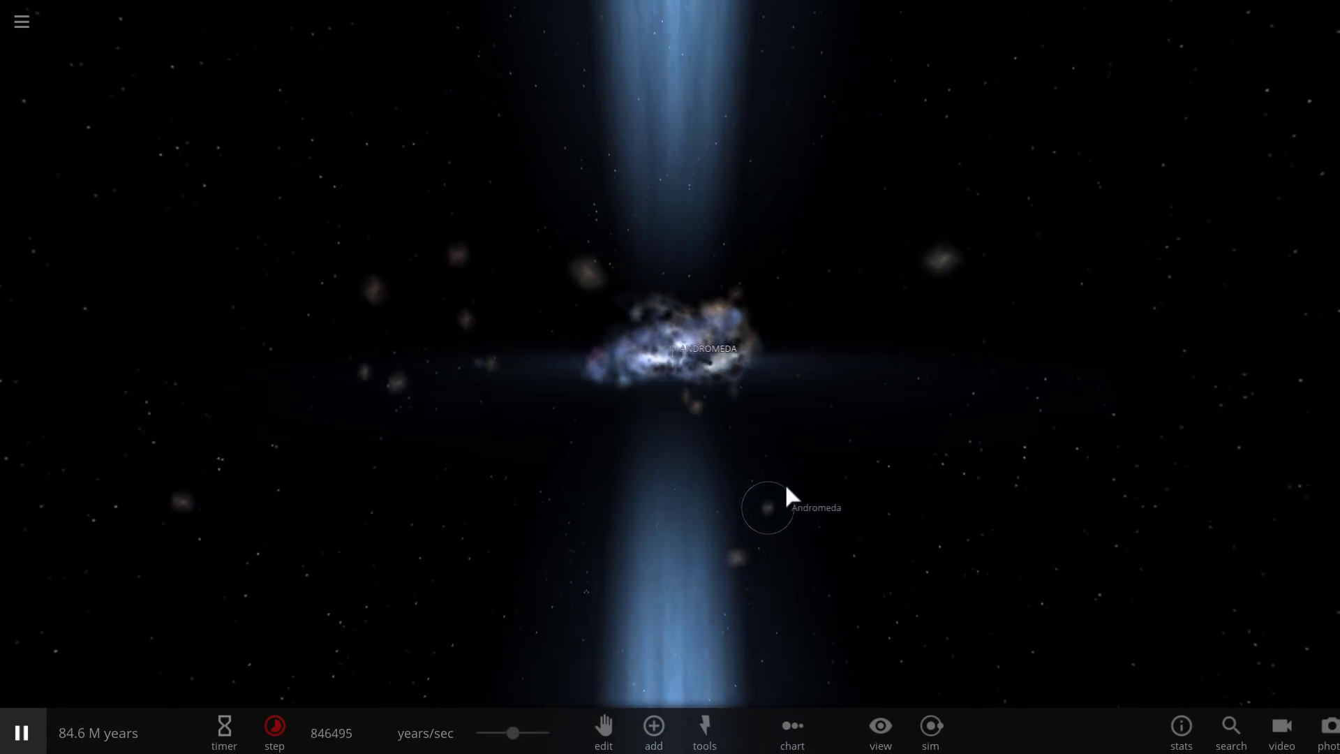
pyautogui.scroll(5, 629, 368)
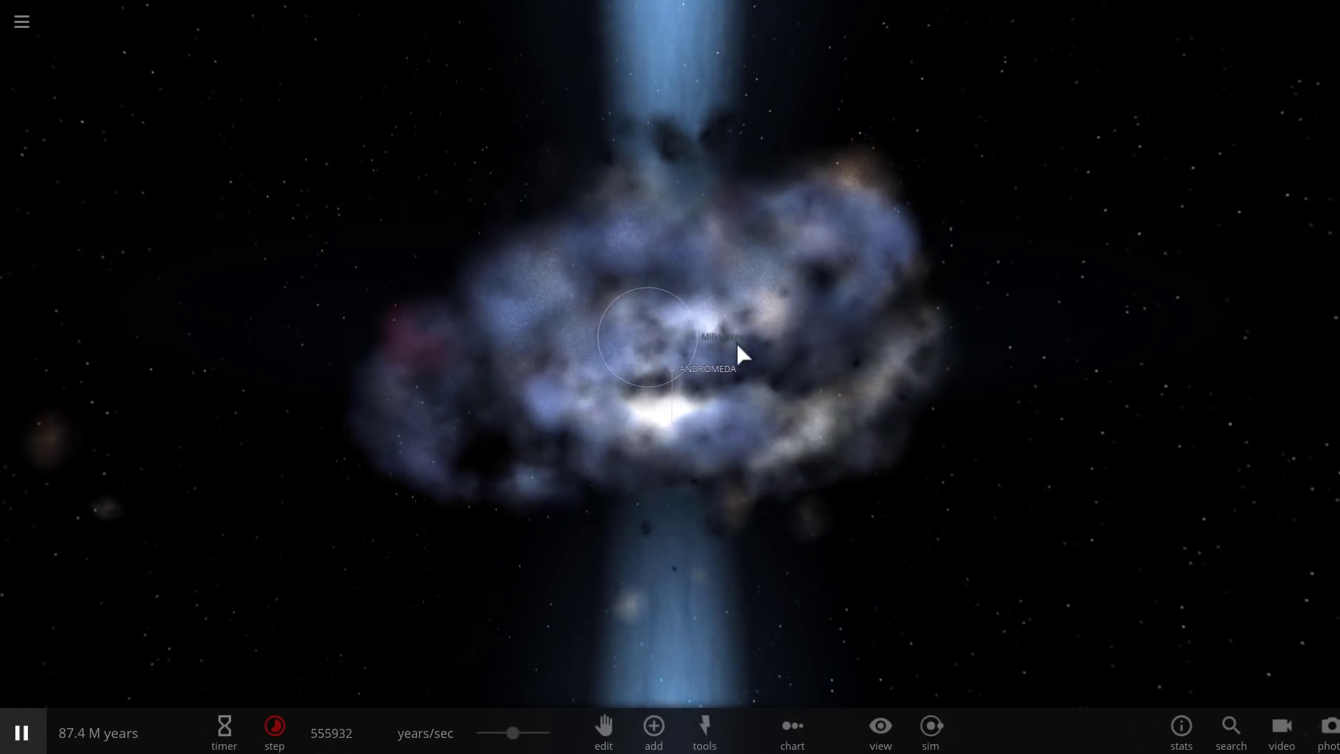
pyautogui.moveTo(636, 411); pyautogui.dragTo(664, 438)
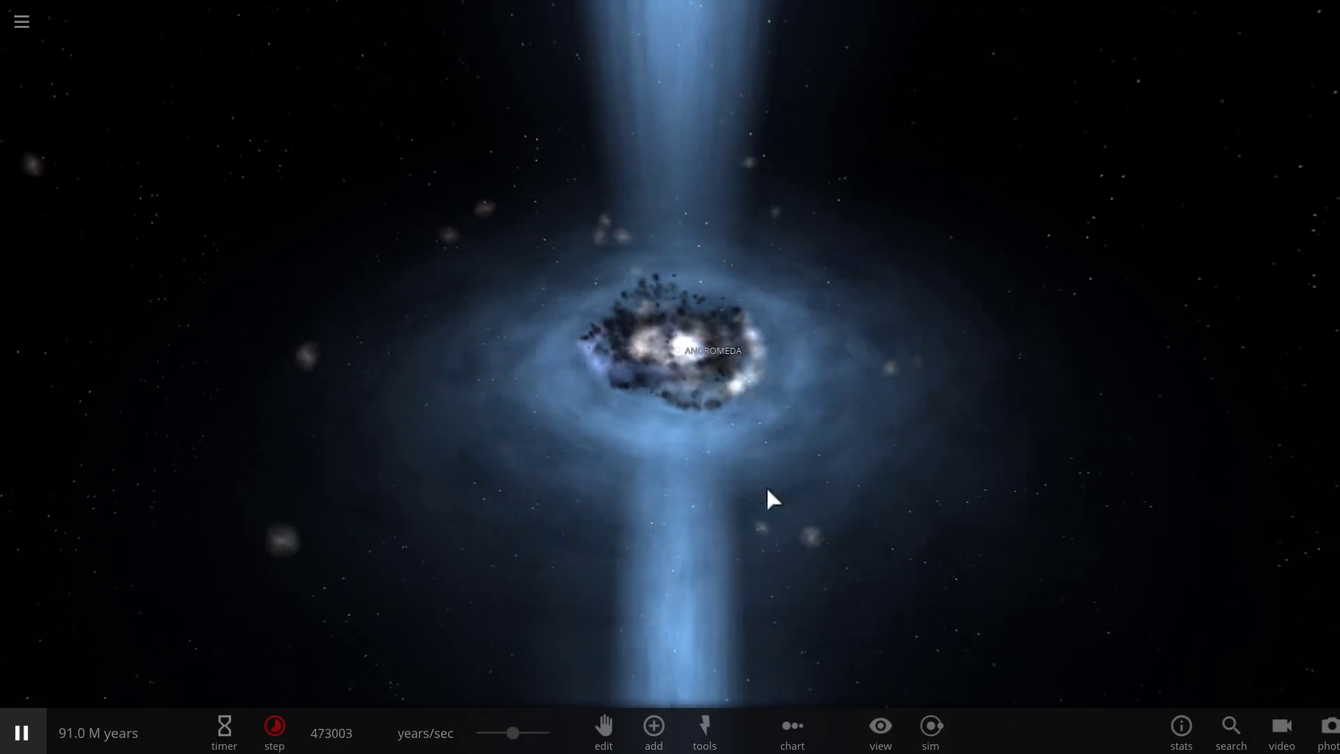
pyautogui.moveTo(765, 486); pyautogui.dragTo(689, 431)
pyautogui.scroll(-3, 690, 432)
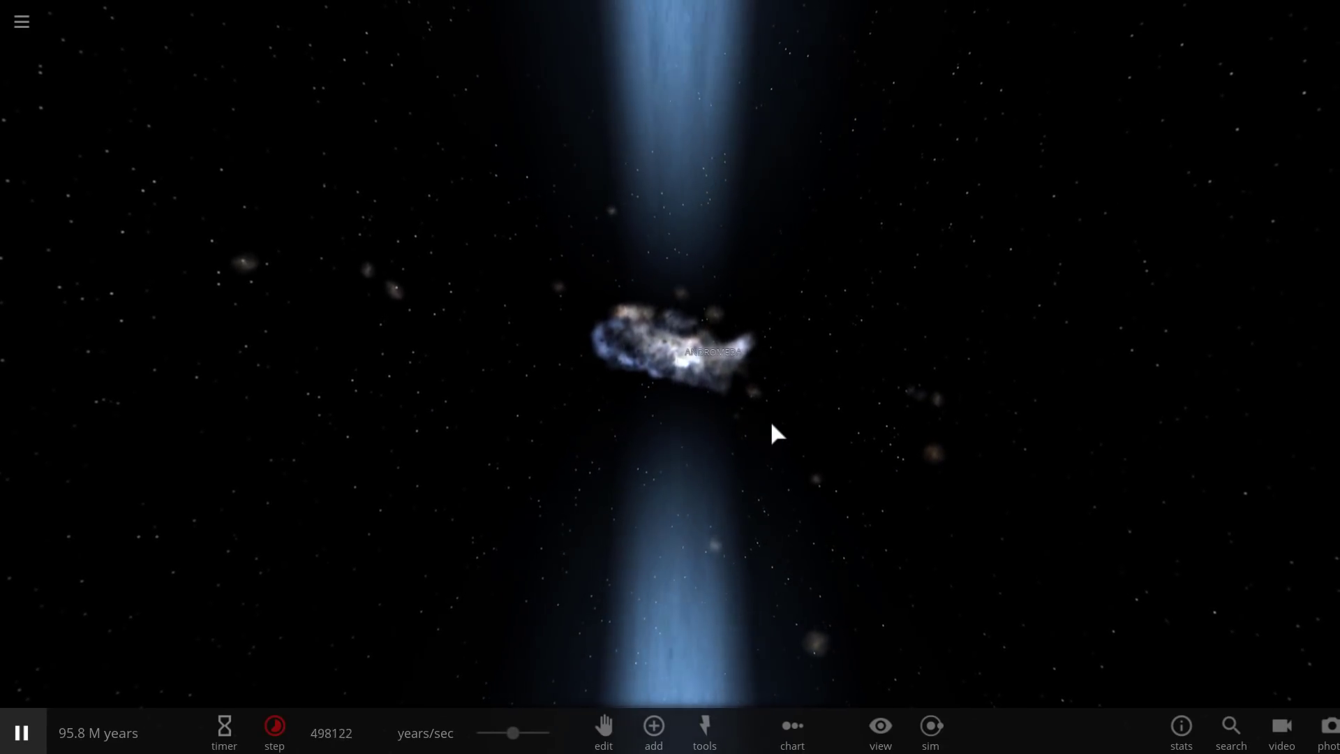
pyautogui.moveTo(761, 422); pyautogui.dragTo(733, 264)
pyautogui.moveTo(822, 449); pyautogui.dragTo(792, 503)
pyautogui.scroll(3, 792, 503)
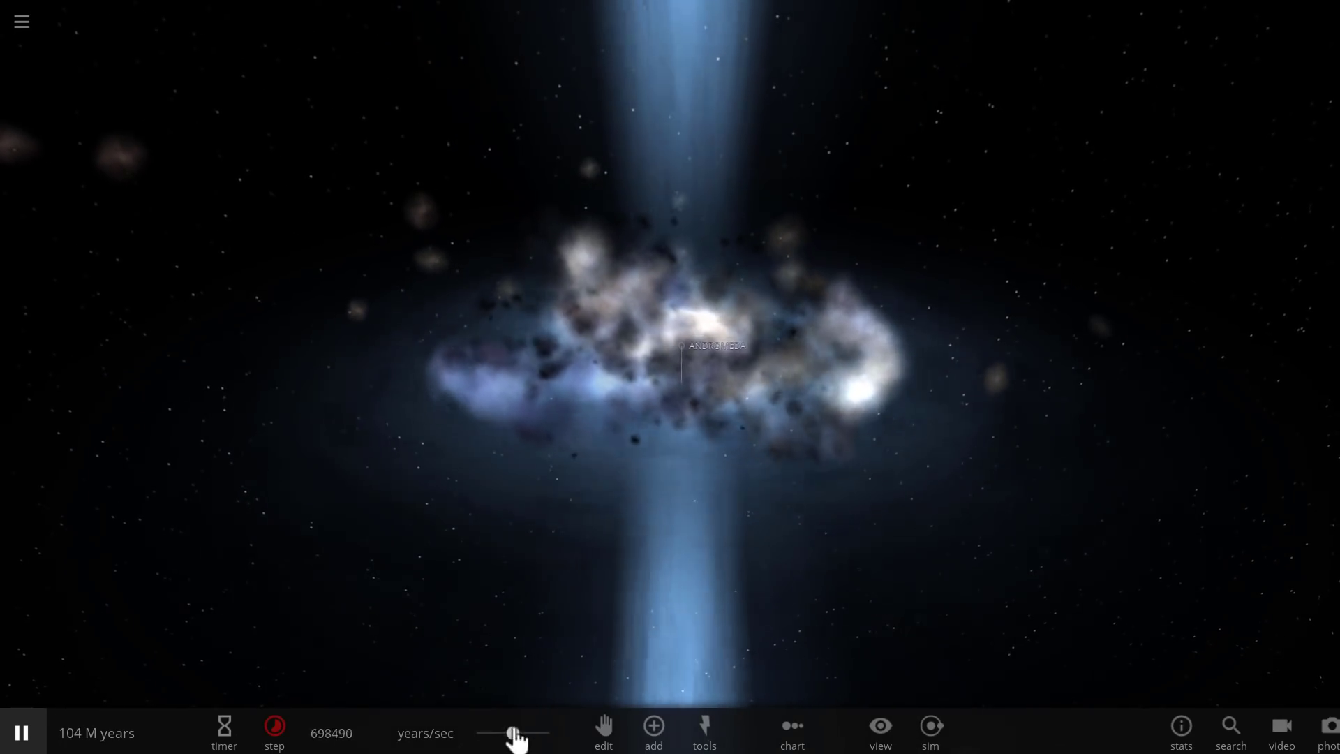
# Try adjusting the simulation speed and examine the galaxy disc from above and from the side
pyautogui.moveTo(512, 734); pyautogui.dragTo(504, 735)
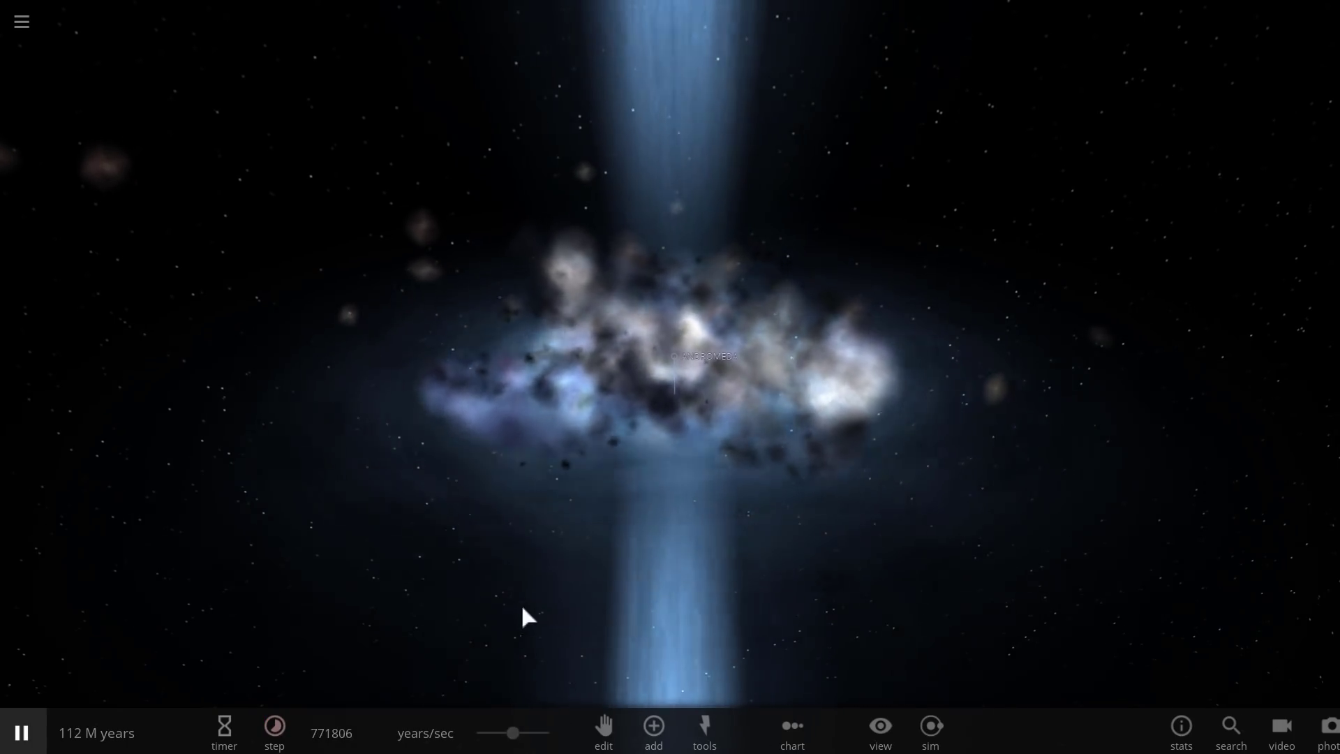
pyautogui.moveTo(814, 537); pyautogui.dragTo(715, 543)
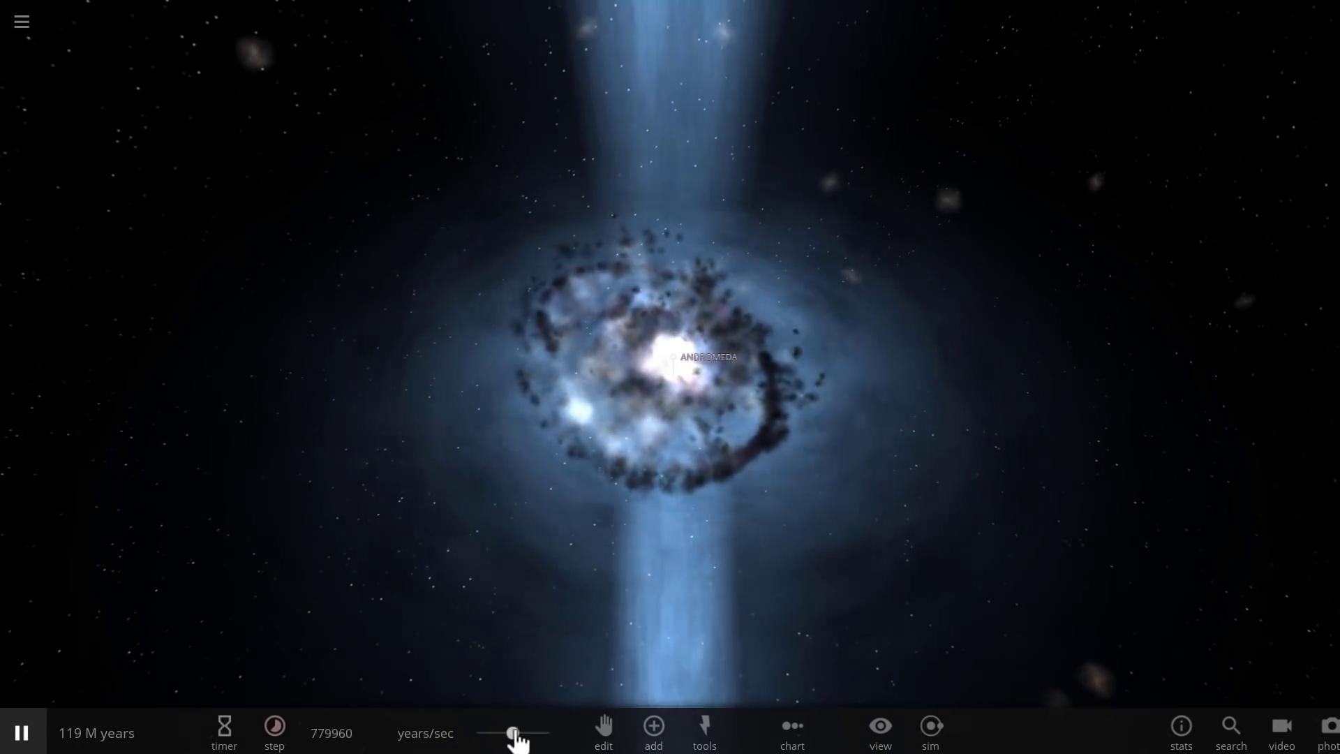
pyautogui.moveTo(514, 732); pyautogui.dragTo(528, 732)
pyautogui.moveTo(746, 580); pyautogui.dragTo(689, 554)
pyautogui.moveTo(765, 516); pyautogui.dragTo(661, 253)
pyautogui.moveTo(765, 411); pyautogui.dragTo(739, 370)
pyautogui.scroll(2, 739, 370)
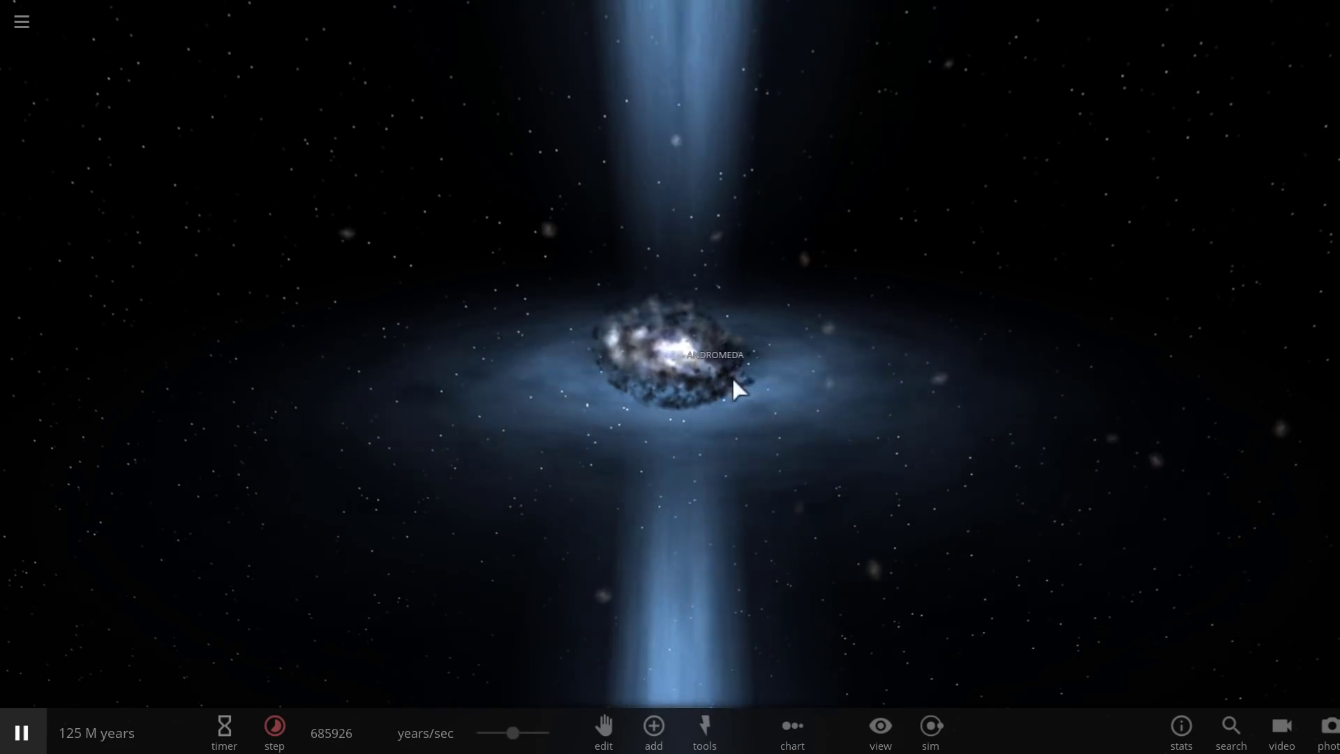
# Lower the magnetic field of the ANDROMEDA black hole to 1.5E+17 Tesla and close its properties
pyautogui.click(676, 352)
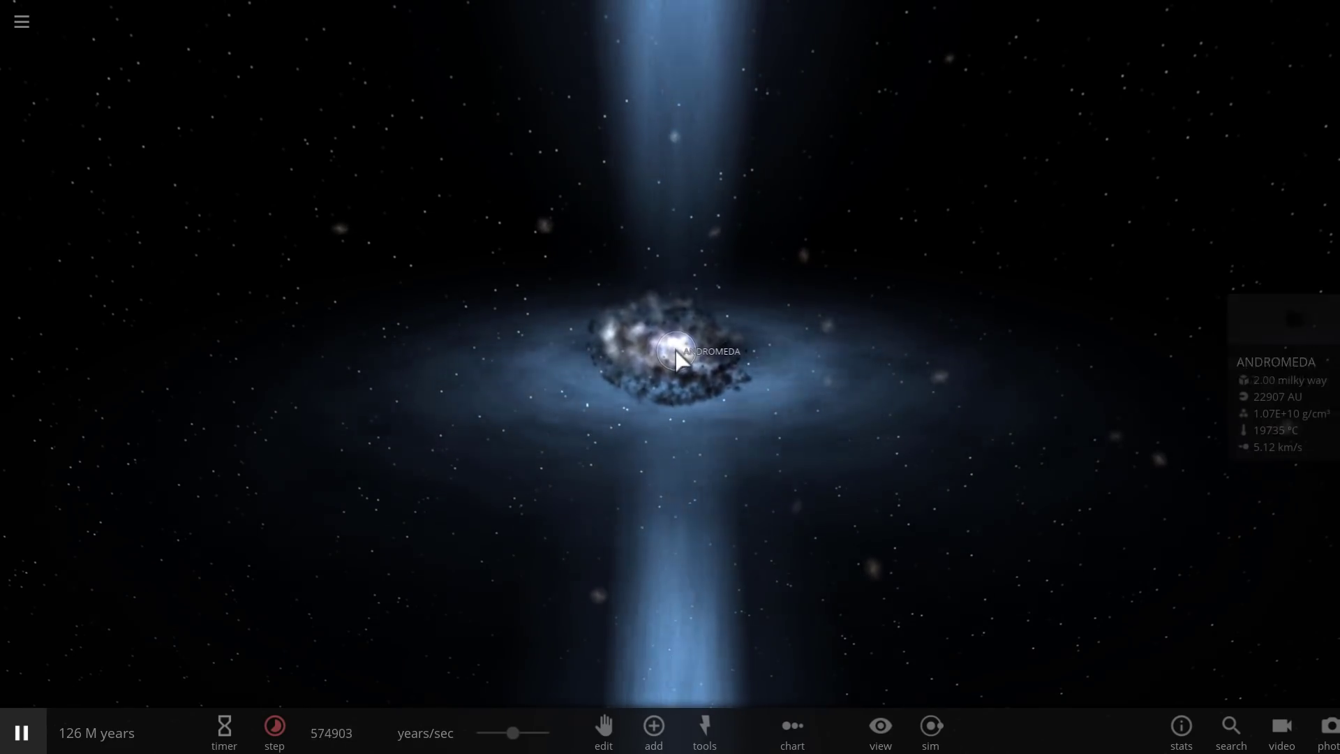
pyautogui.click(1247, 321)
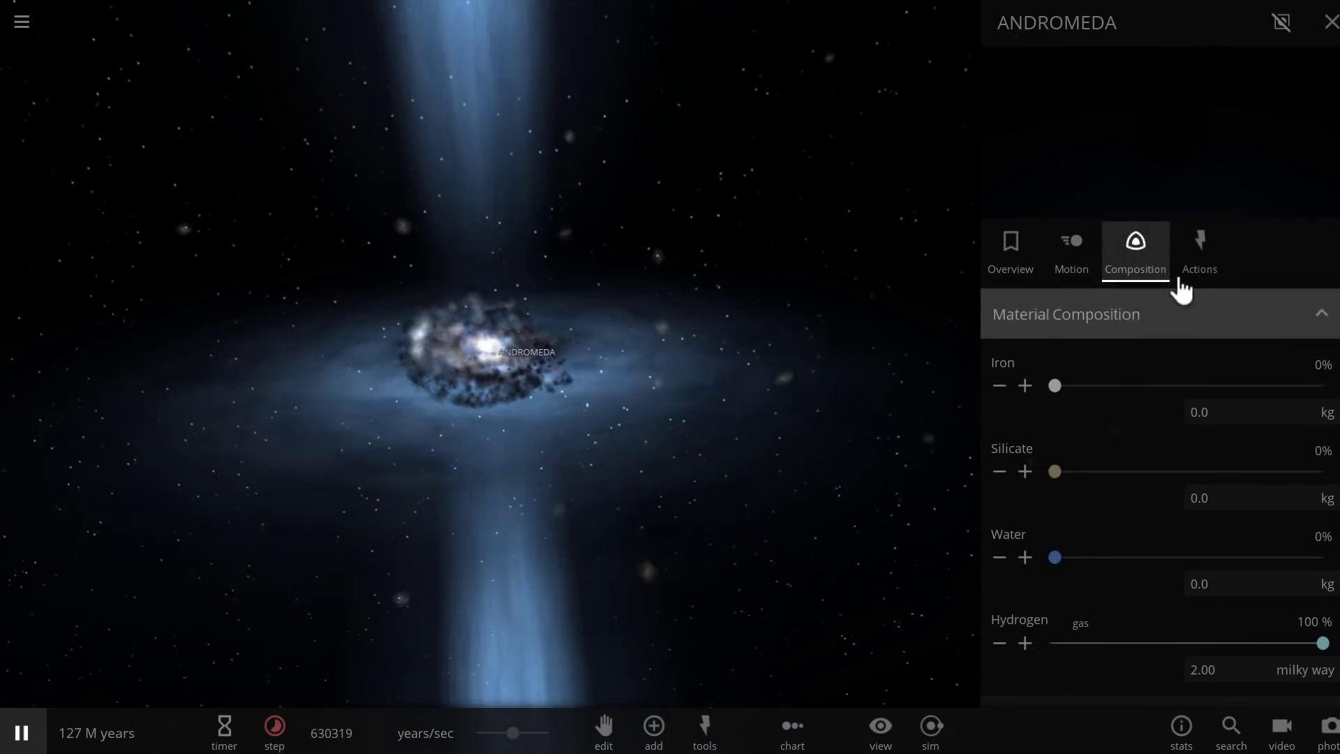
pyautogui.scroll(-5, 1149, 429)
pyautogui.scroll(-5, 1141, 447)
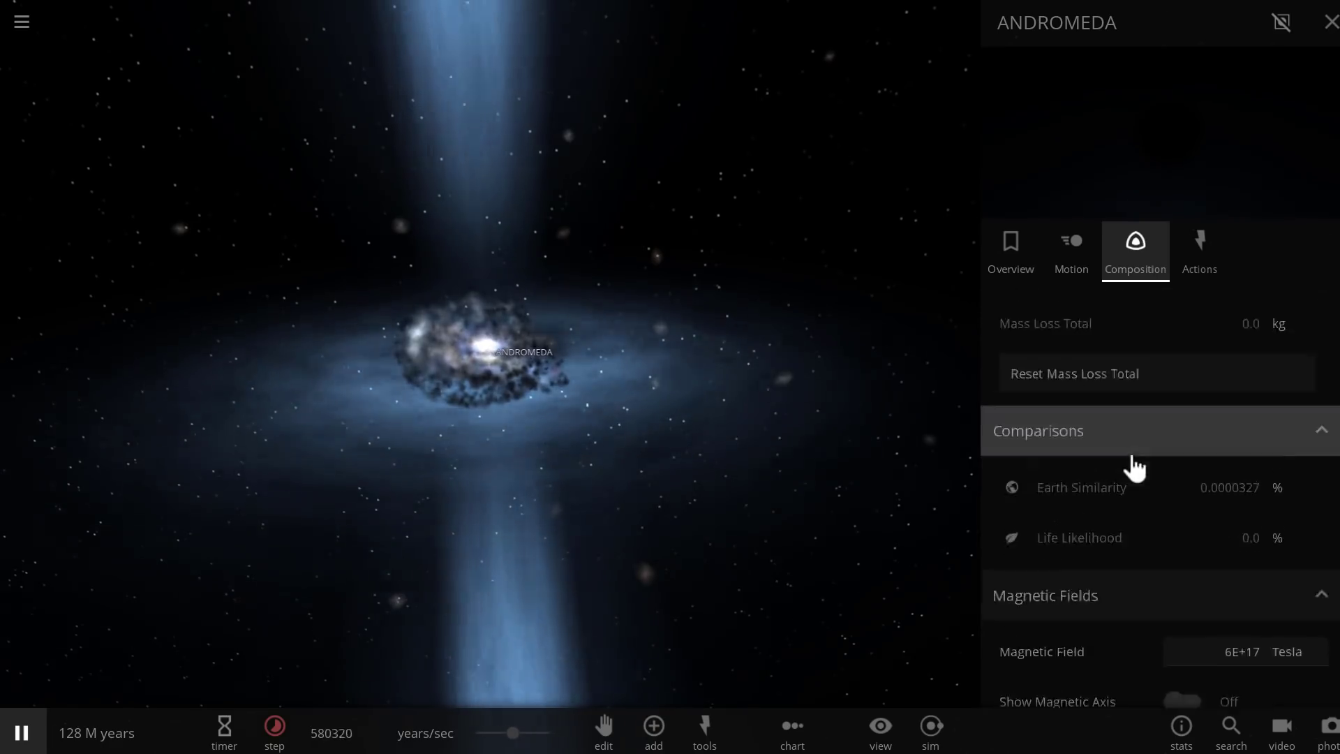
pyautogui.click(1233, 552)
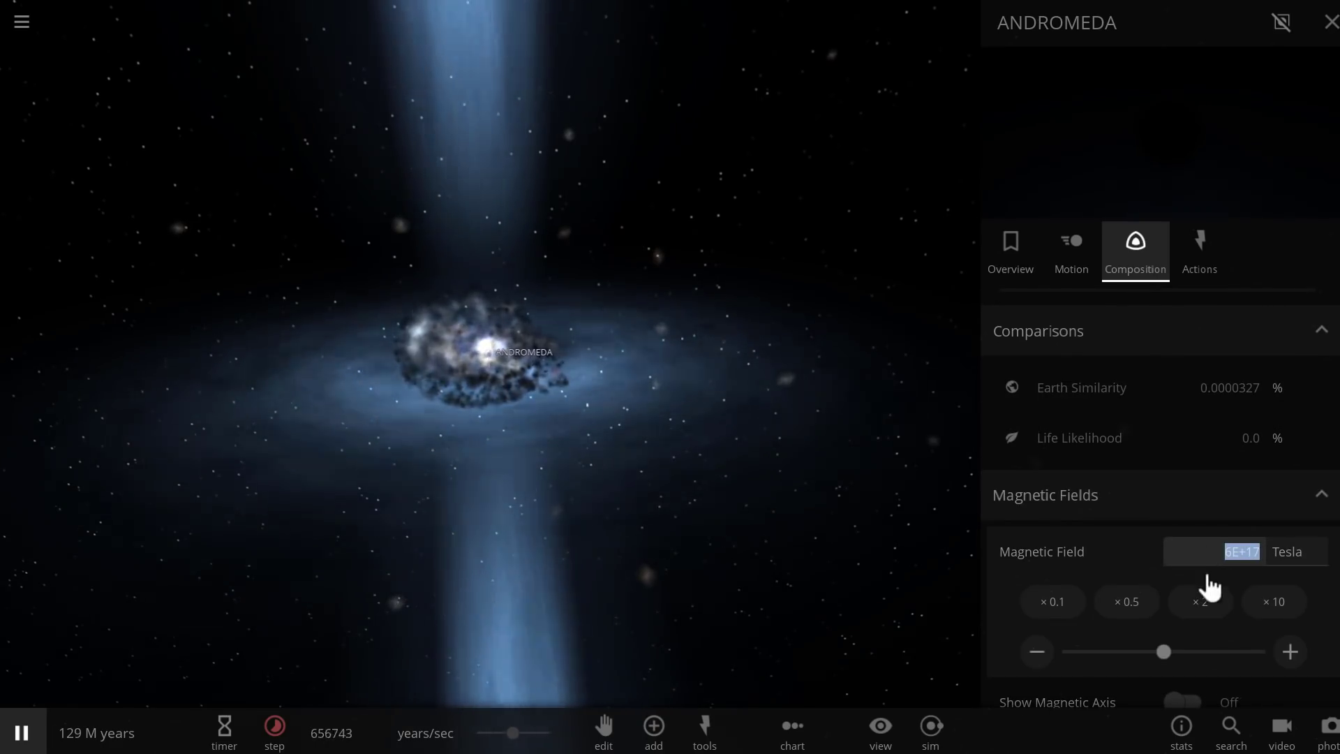
pyautogui.click(1117, 613)
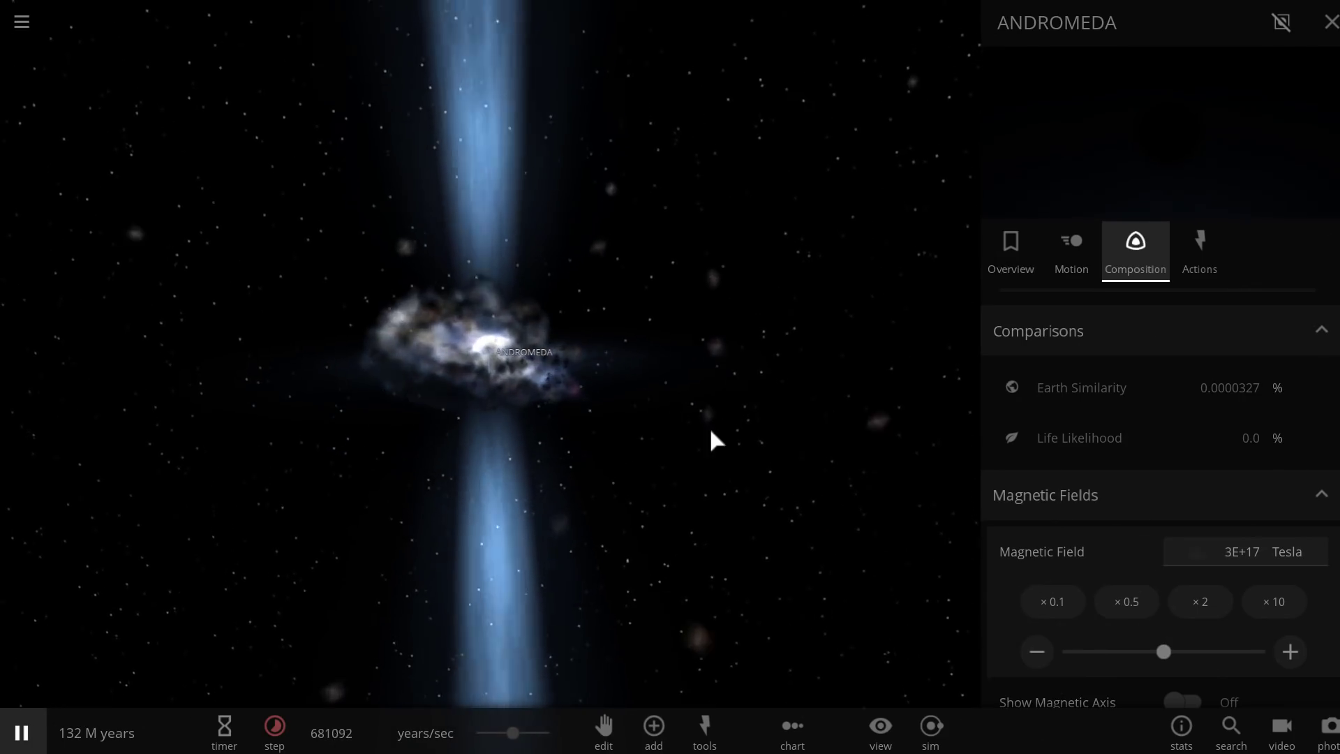
pyautogui.click(1120, 604)
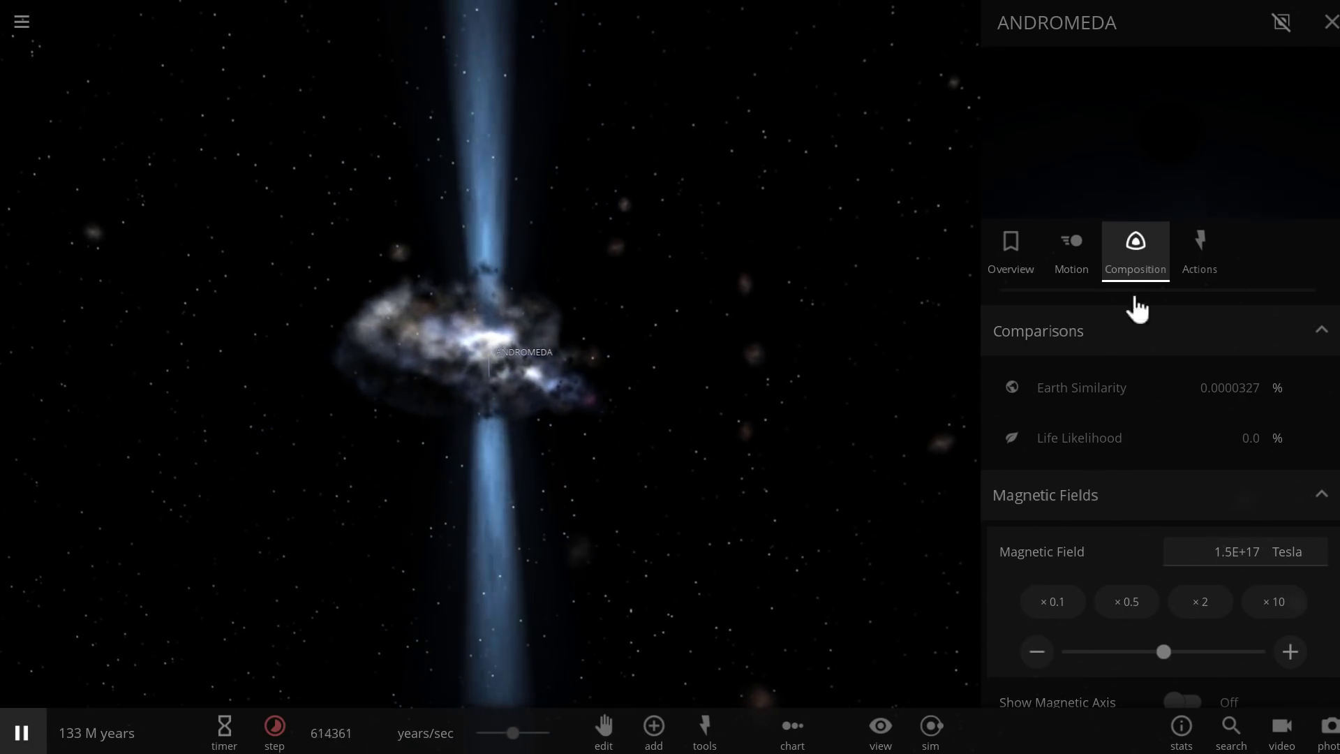
pyautogui.click(1316, 32)
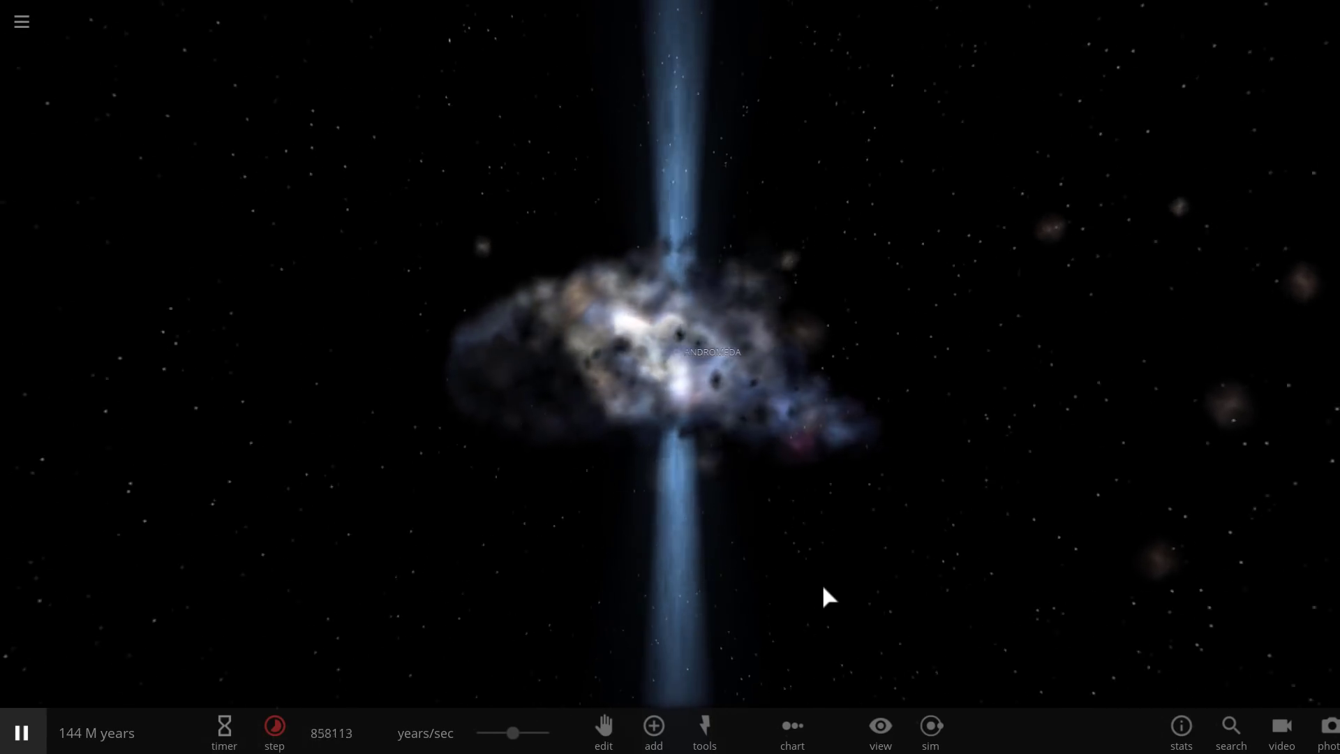
# Focus on the displaced Andromeda galaxy, return to the merged stars at the black hole, and examine the jets from several angles
pyautogui.scroll(1, 807, 555)
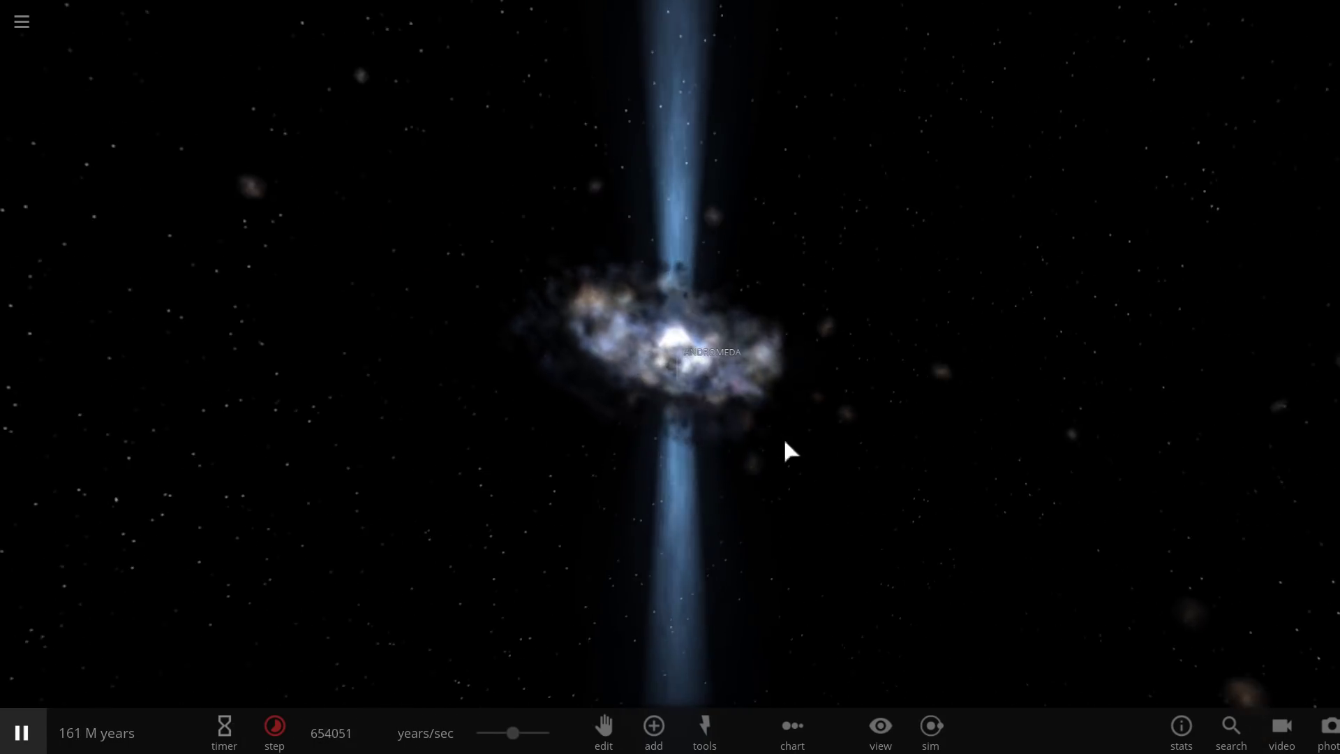
pyautogui.click(677, 346)
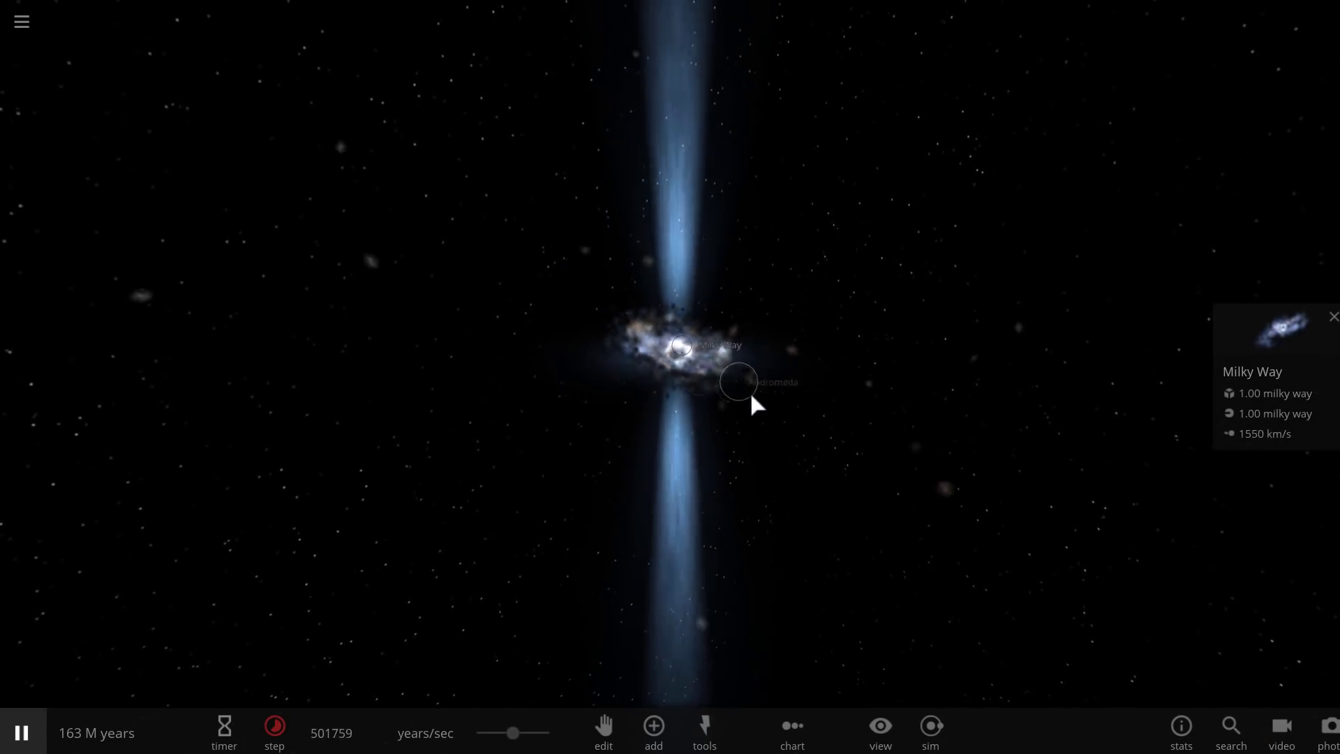
pyautogui.doubleClick(846, 440)
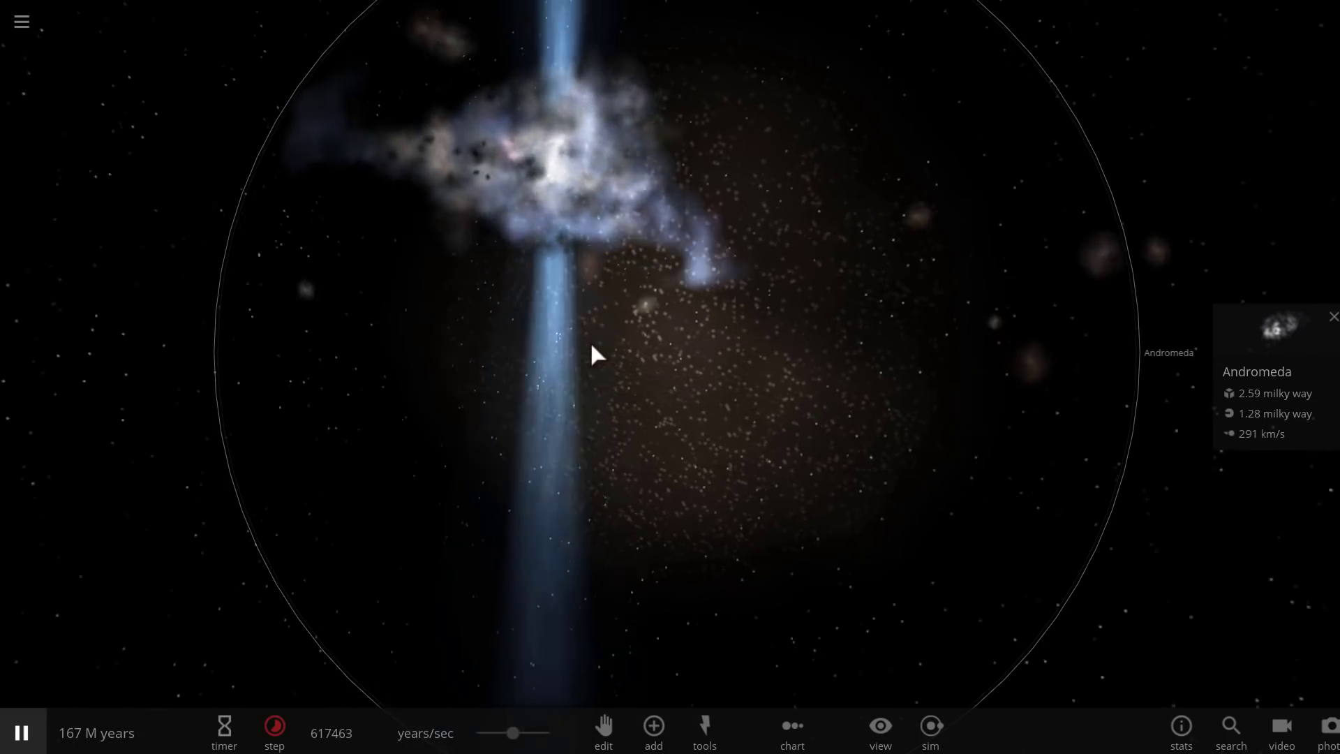
pyautogui.scroll(-5, 515, 338)
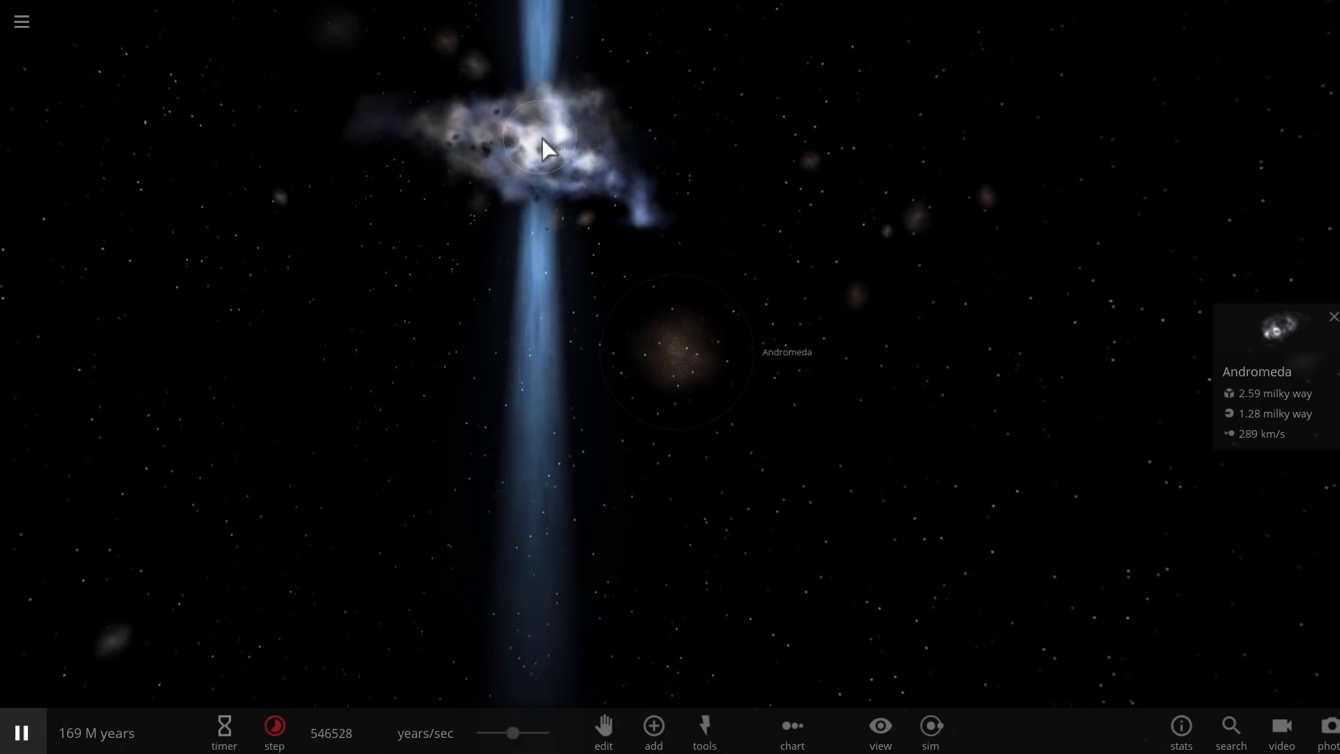
pyautogui.doubleClick(543, 138)
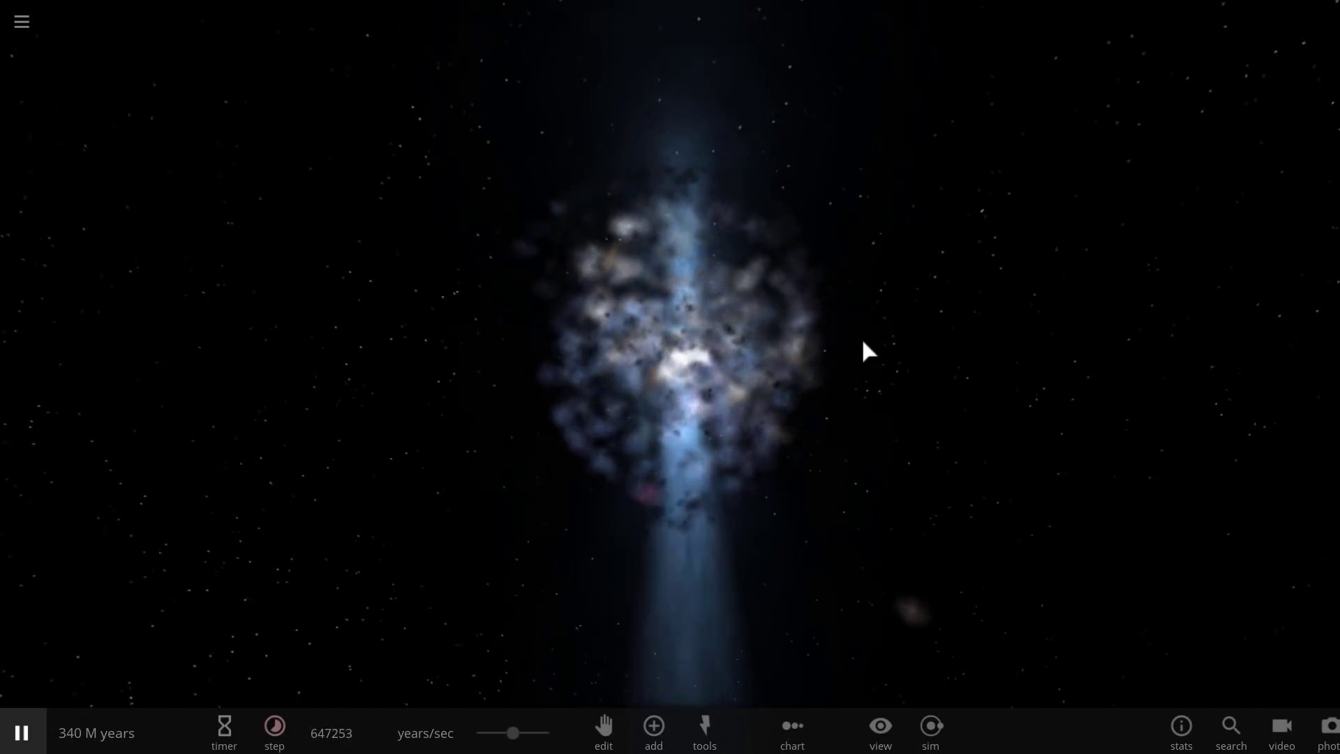
pyautogui.scroll(3, 834, 344)
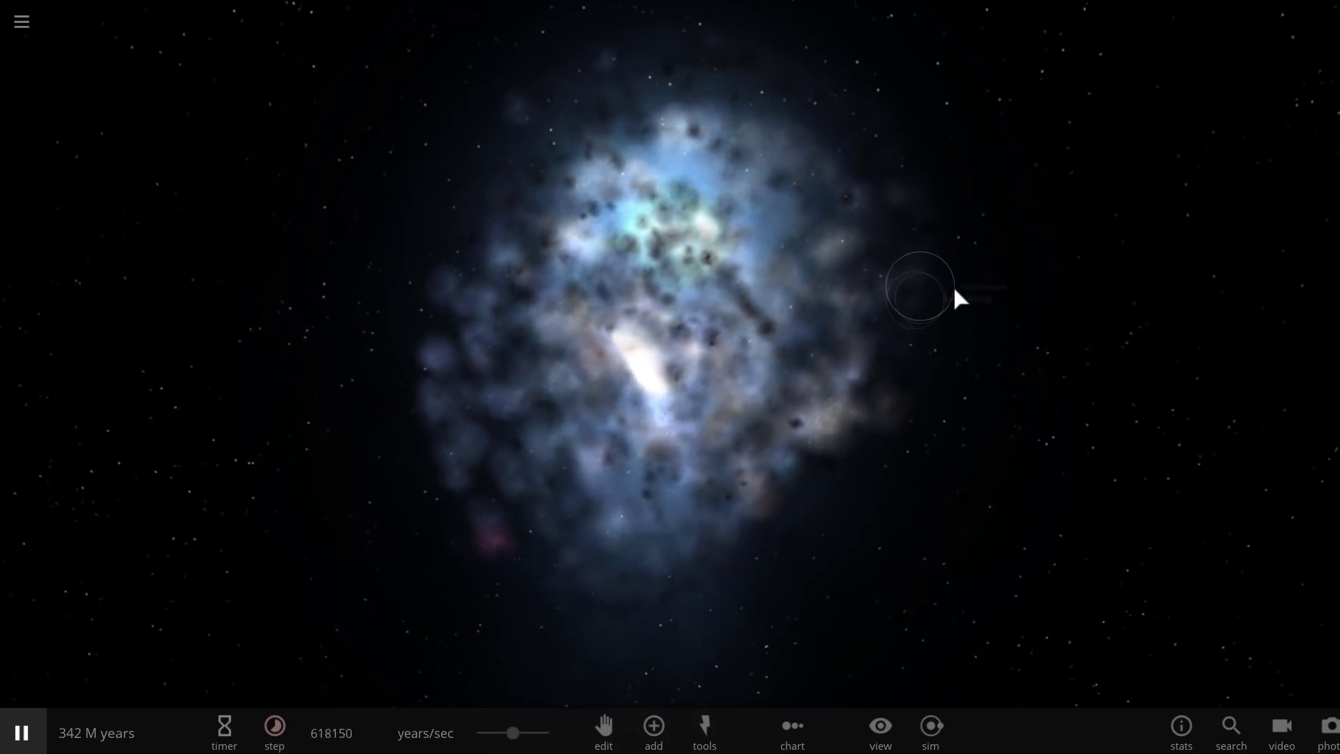
pyautogui.moveTo(903, 187); pyautogui.dragTo(781, 377)
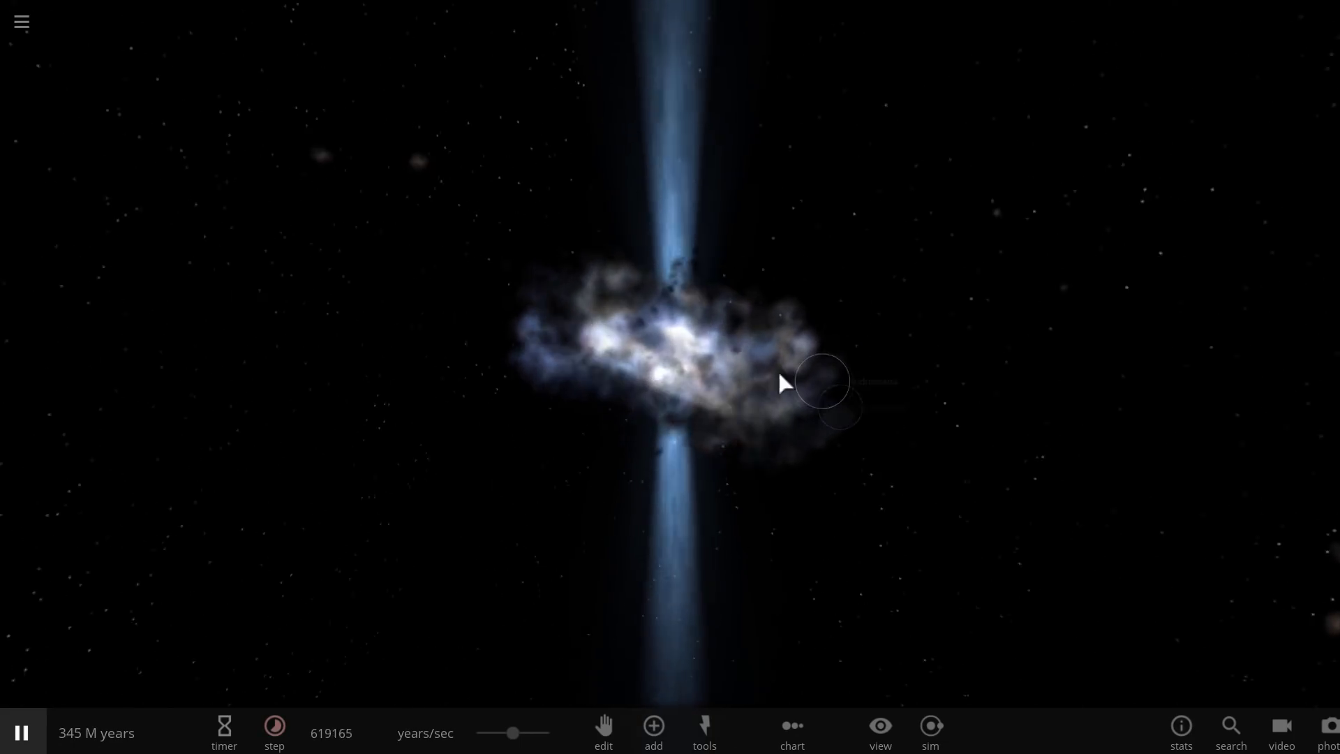
pyautogui.moveTo(700, 346); pyautogui.dragTo(681, 347)
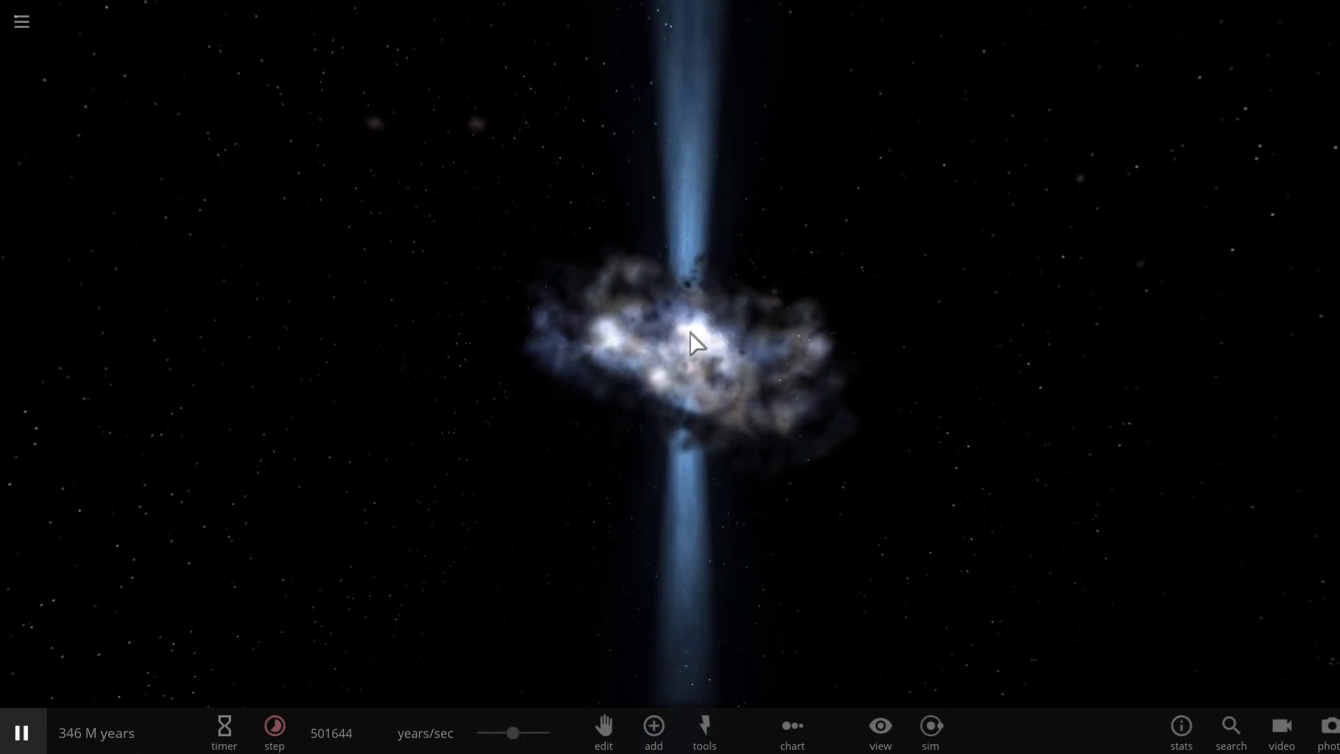
# Reduce the magnetic field of the ANDROMEDA black hole to 3.75E+16 Tesla and close its properties
pyautogui.click(689, 329)
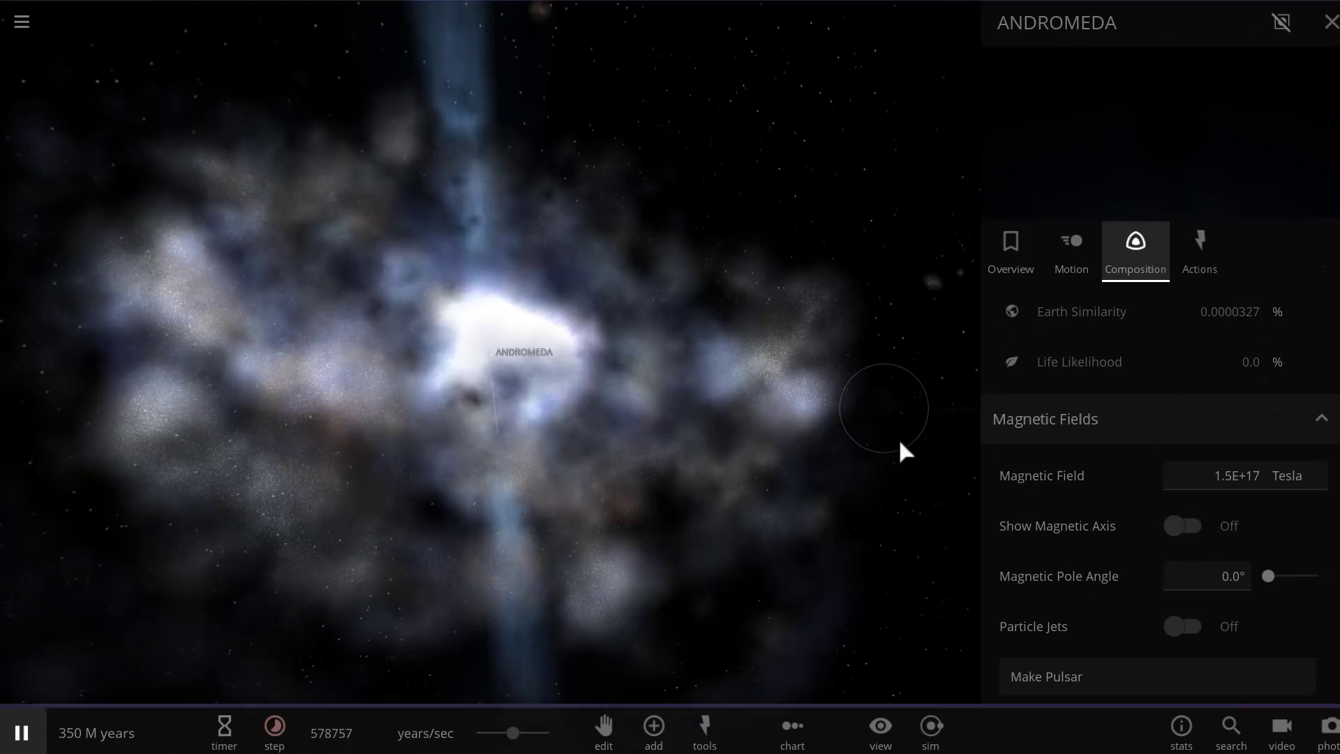
pyautogui.press('space')
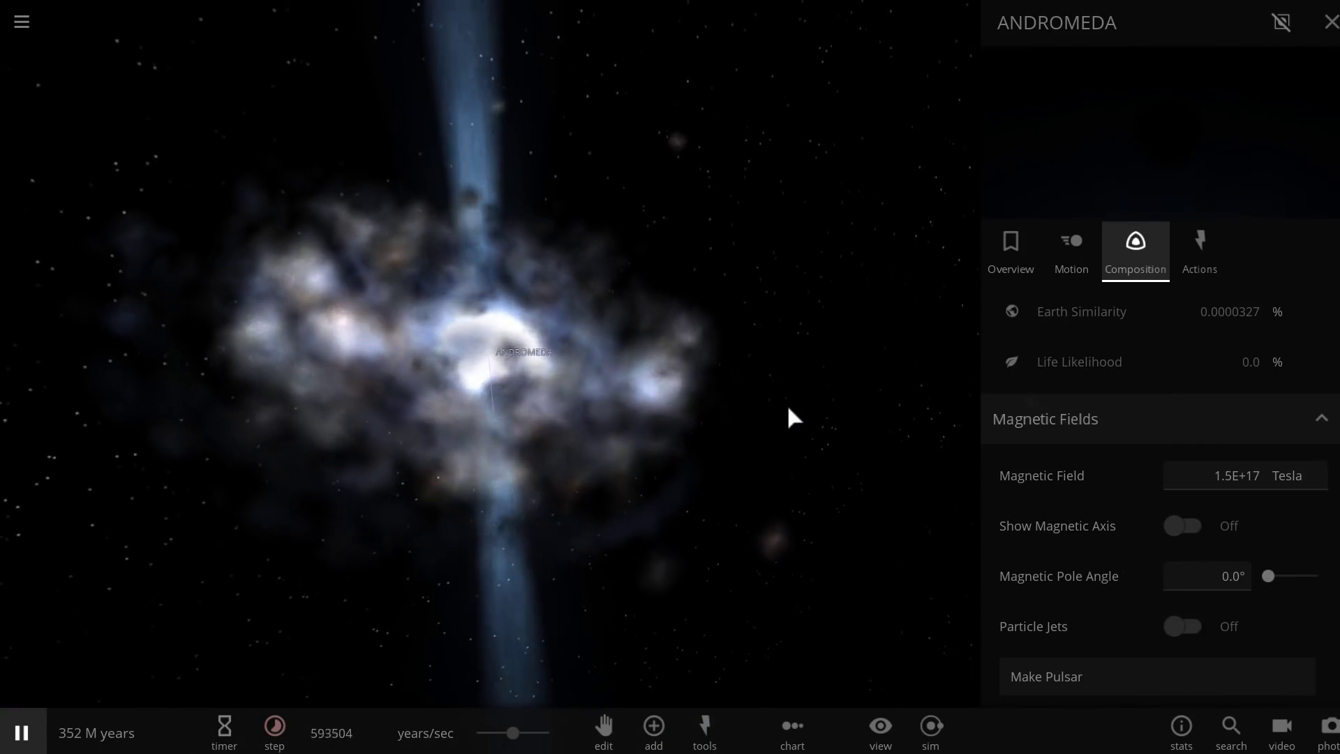
pyautogui.click(1247, 476)
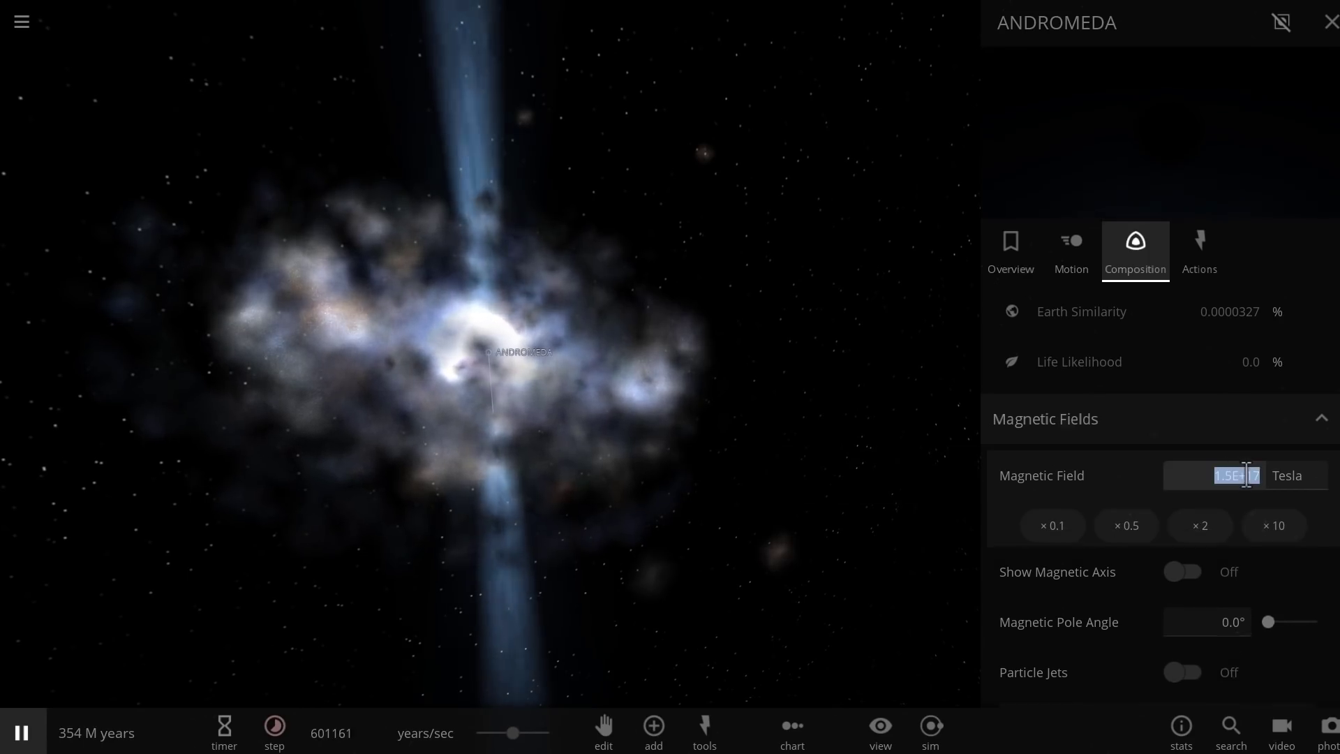
pyautogui.click(1136, 535)
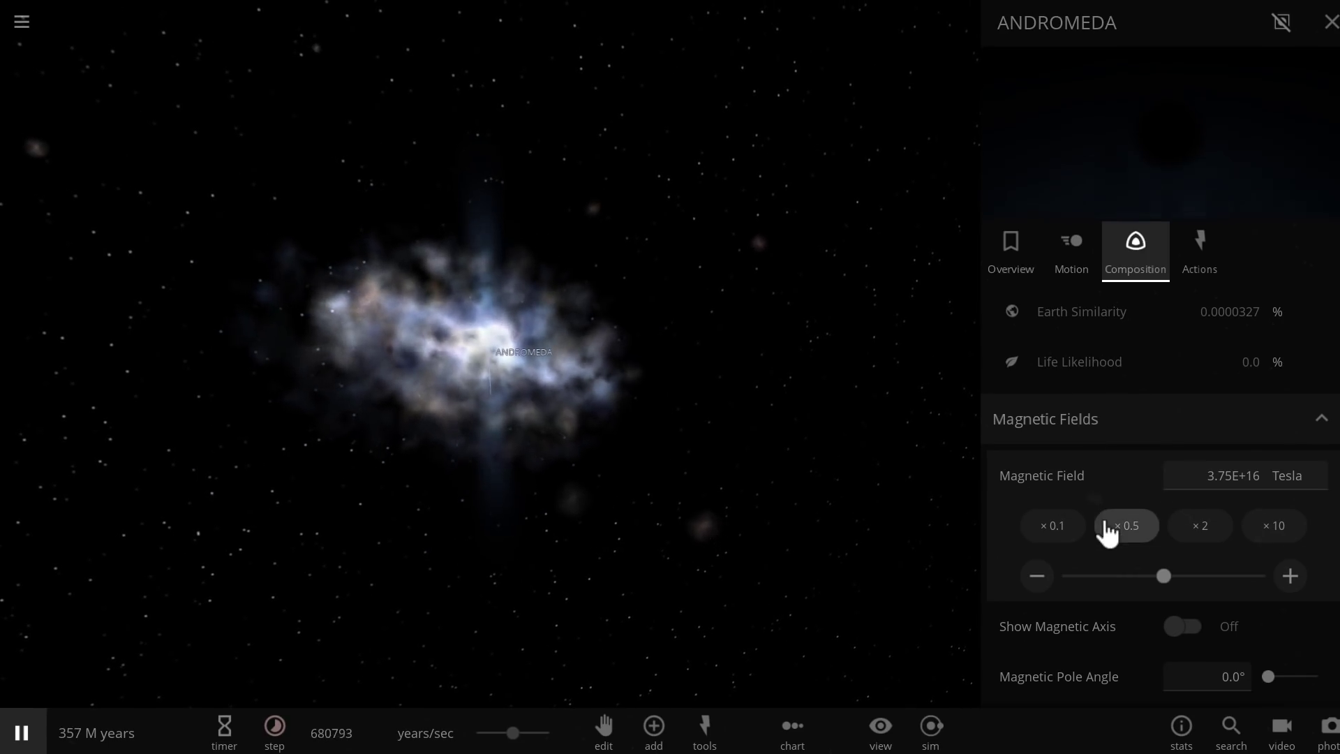
pyautogui.click(1322, 41)
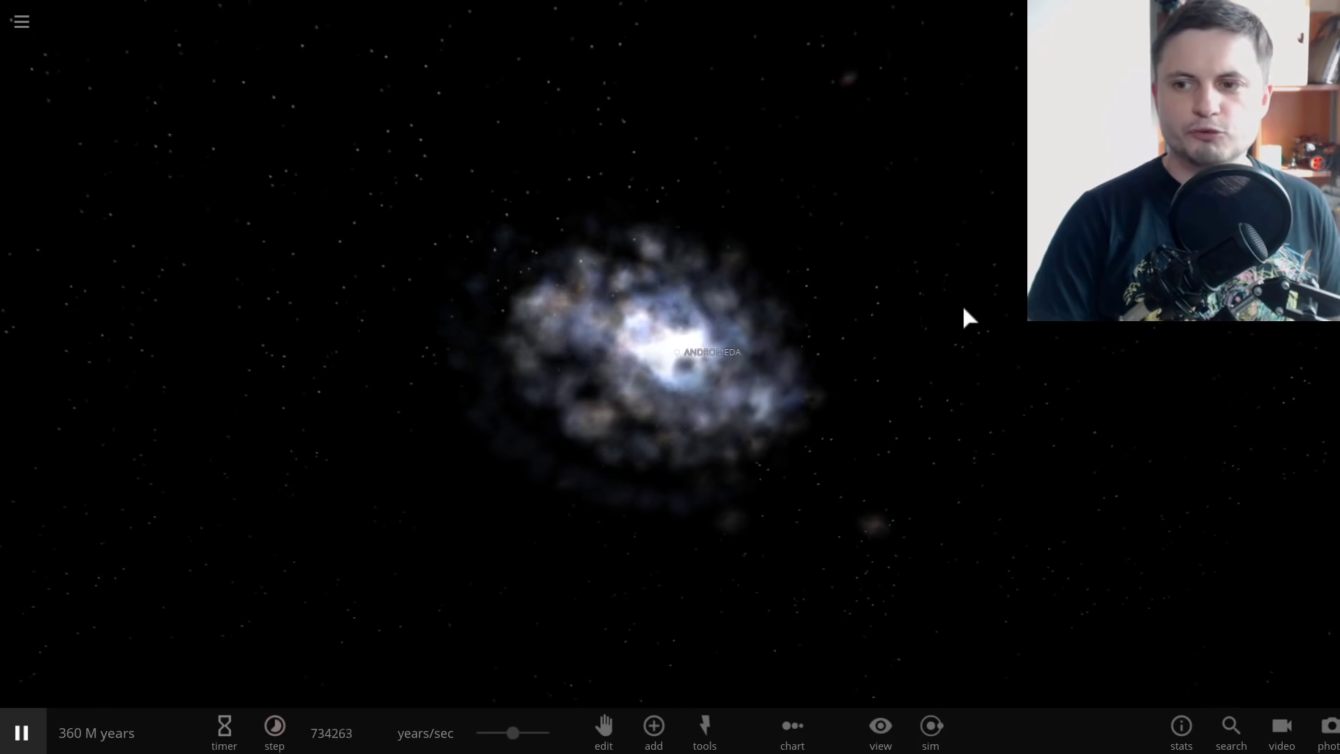
# Examine the shape and core of the merged galaxy from different distances and angles as the simulation continues
pyautogui.scroll(3, 945, 330)
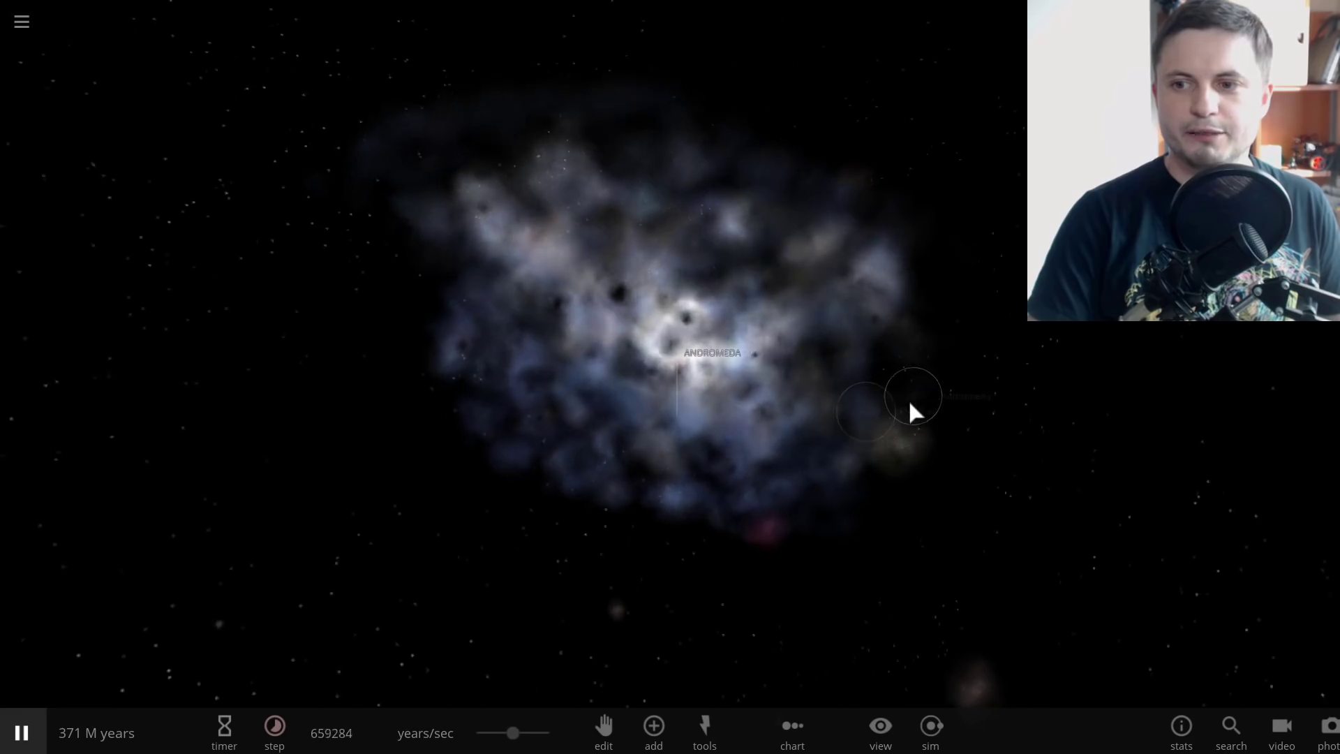
pyautogui.scroll(-3, 970, 383)
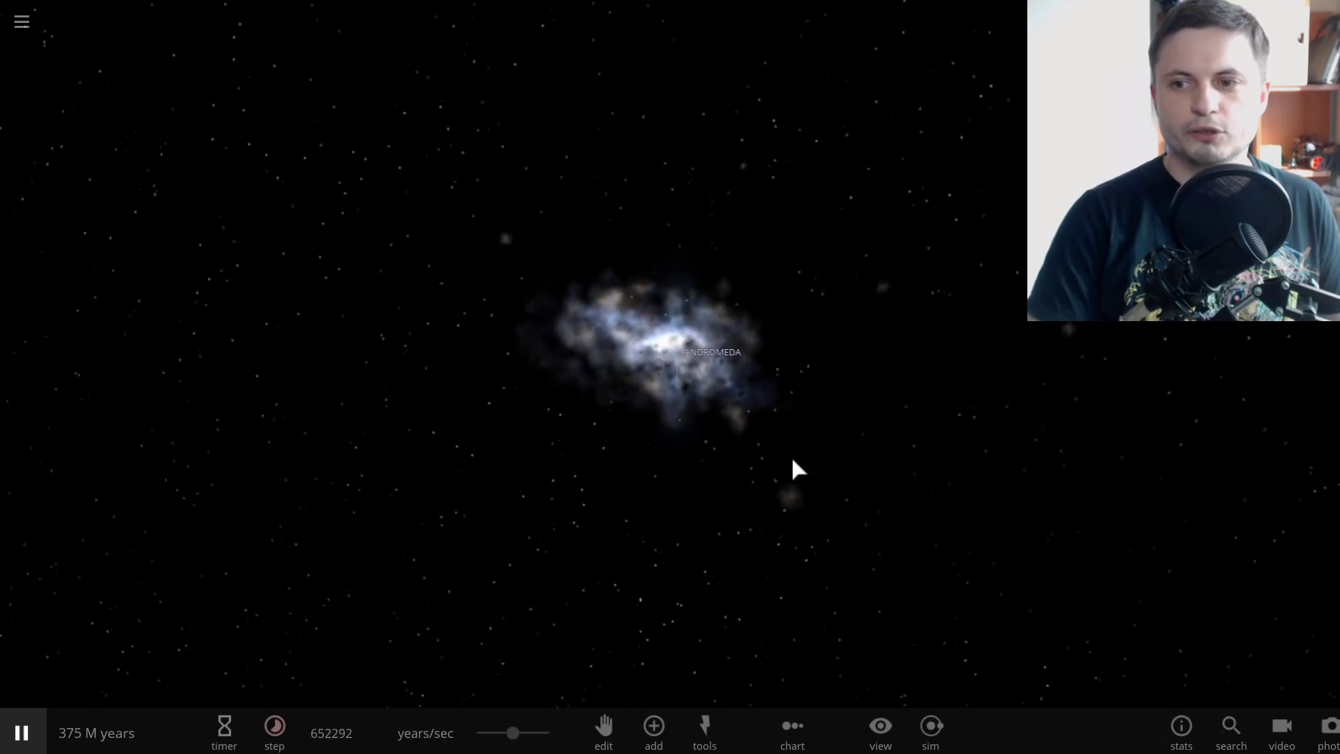
pyautogui.scroll(5, 791, 455)
pyautogui.scroll(3, 931, 433)
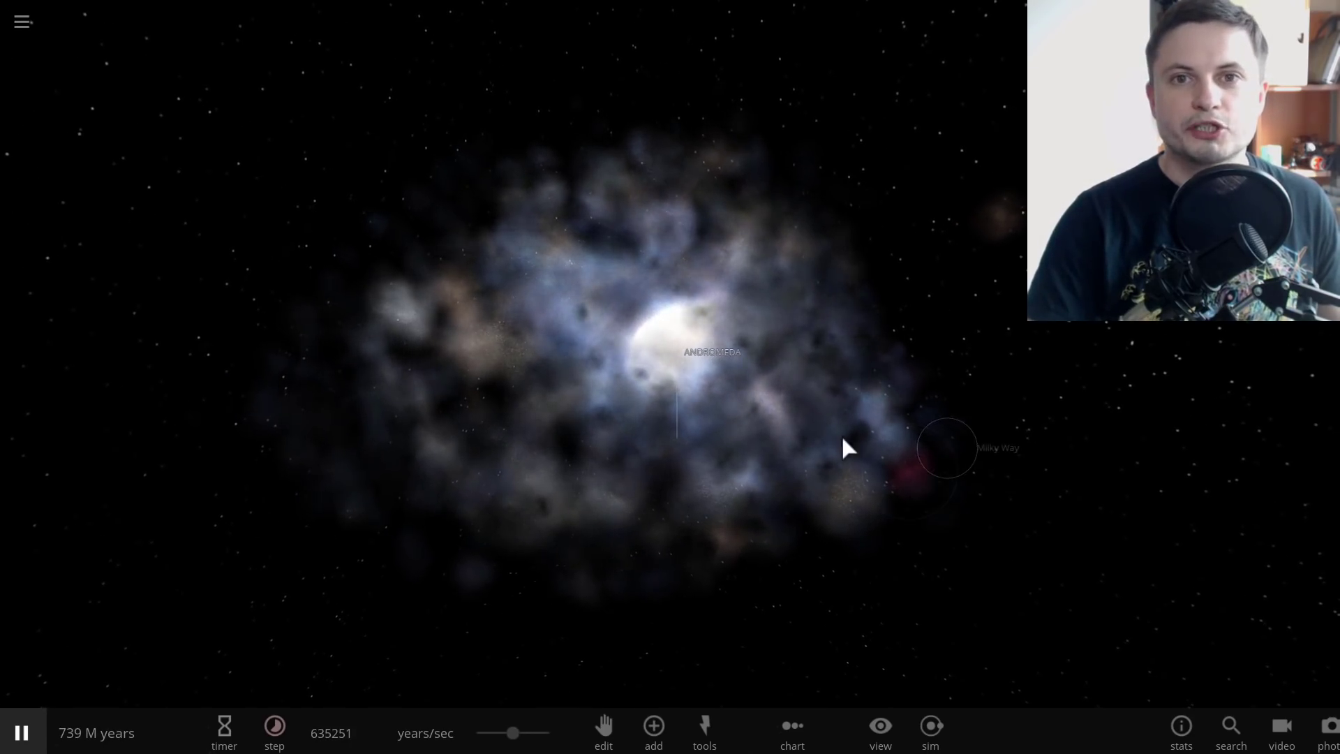
pyautogui.scroll(-3, 817, 450)
pyautogui.moveTo(716, 504); pyautogui.dragTo(749, 419)
pyautogui.scroll(3, 742, 425)
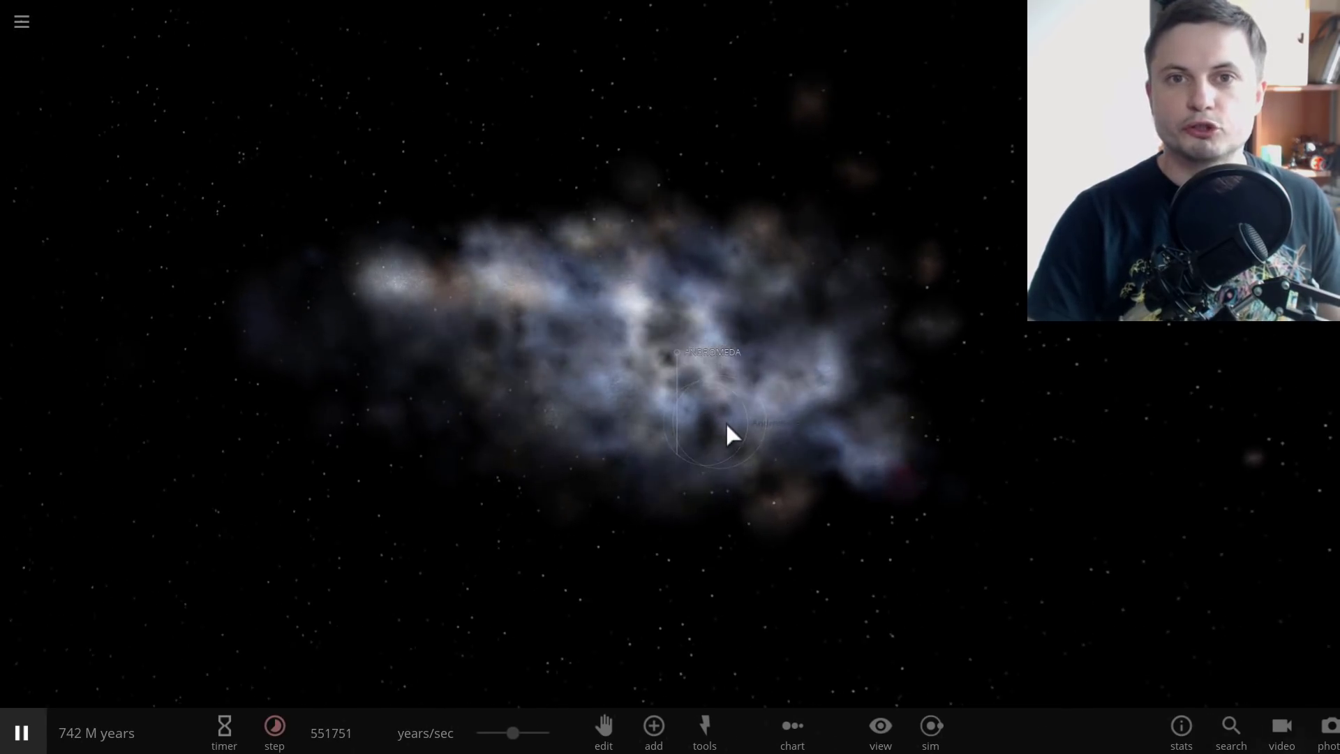
pyautogui.moveTo(726, 420); pyautogui.dragTo(803, 459)
pyautogui.scroll(-5, 797, 463)
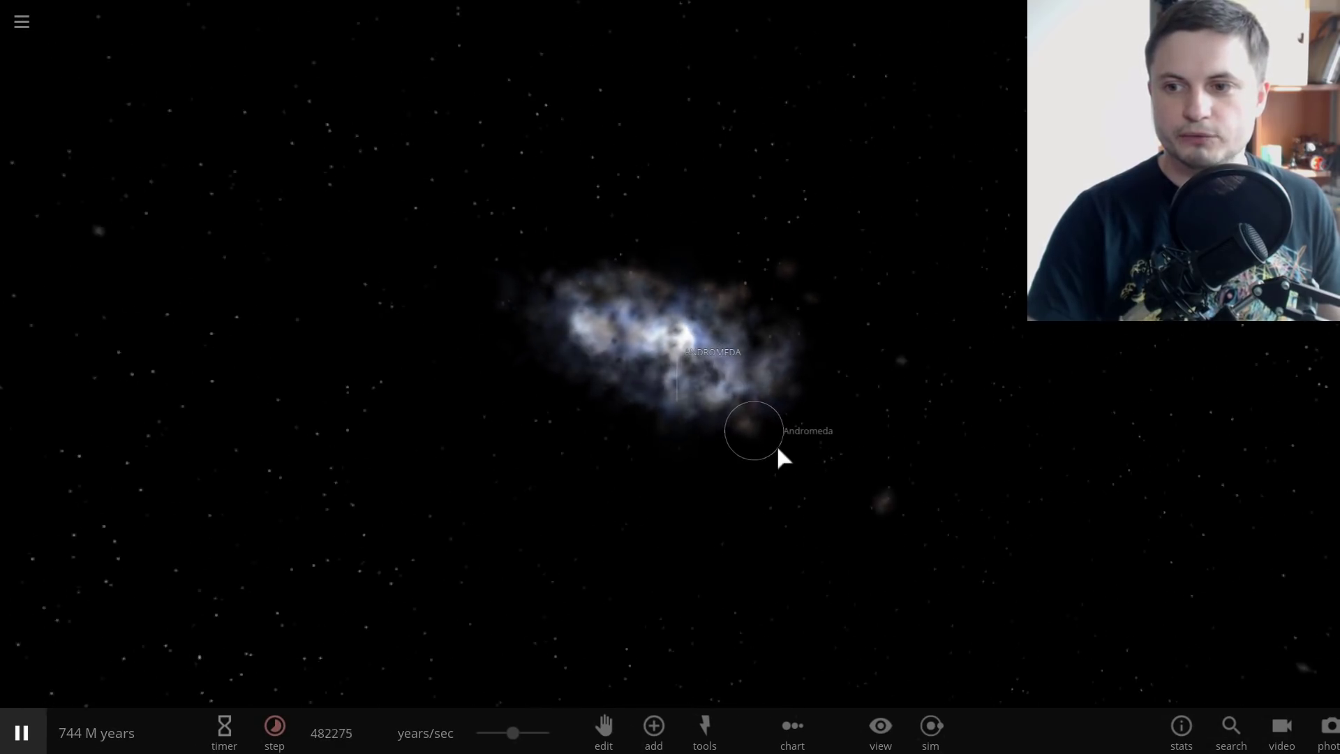
# Rename the ANDROMEDA black hole as MILKDROMEDA and close its properties
pyautogui.click(687, 361)
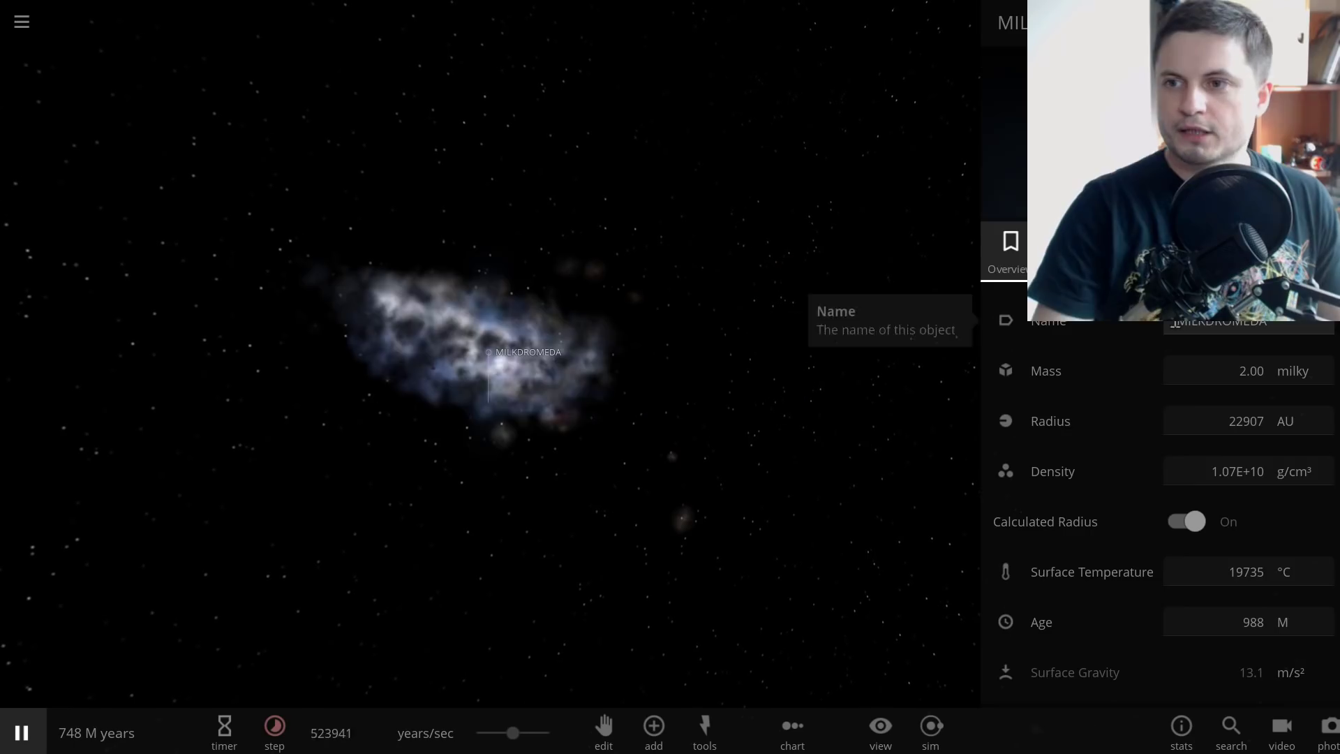
pyautogui.press('Escape')
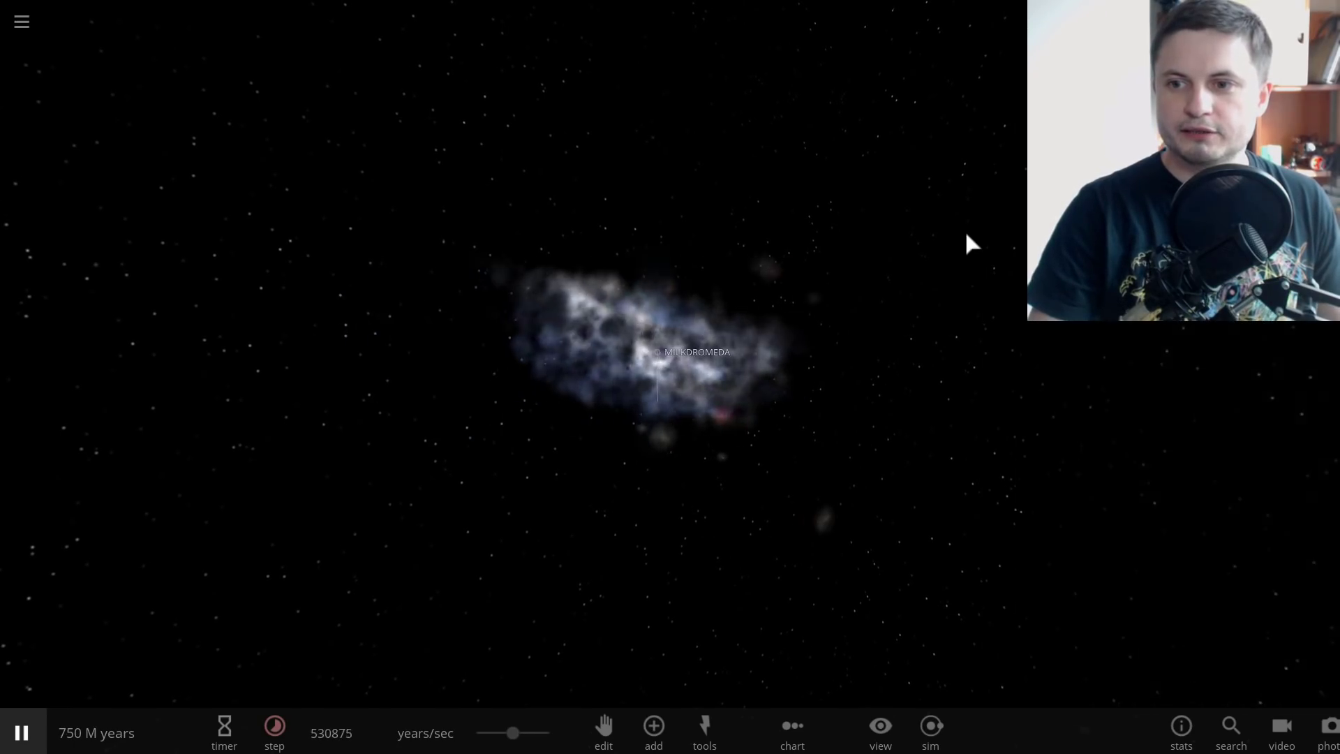
pyautogui.scroll(3, 885, 302)
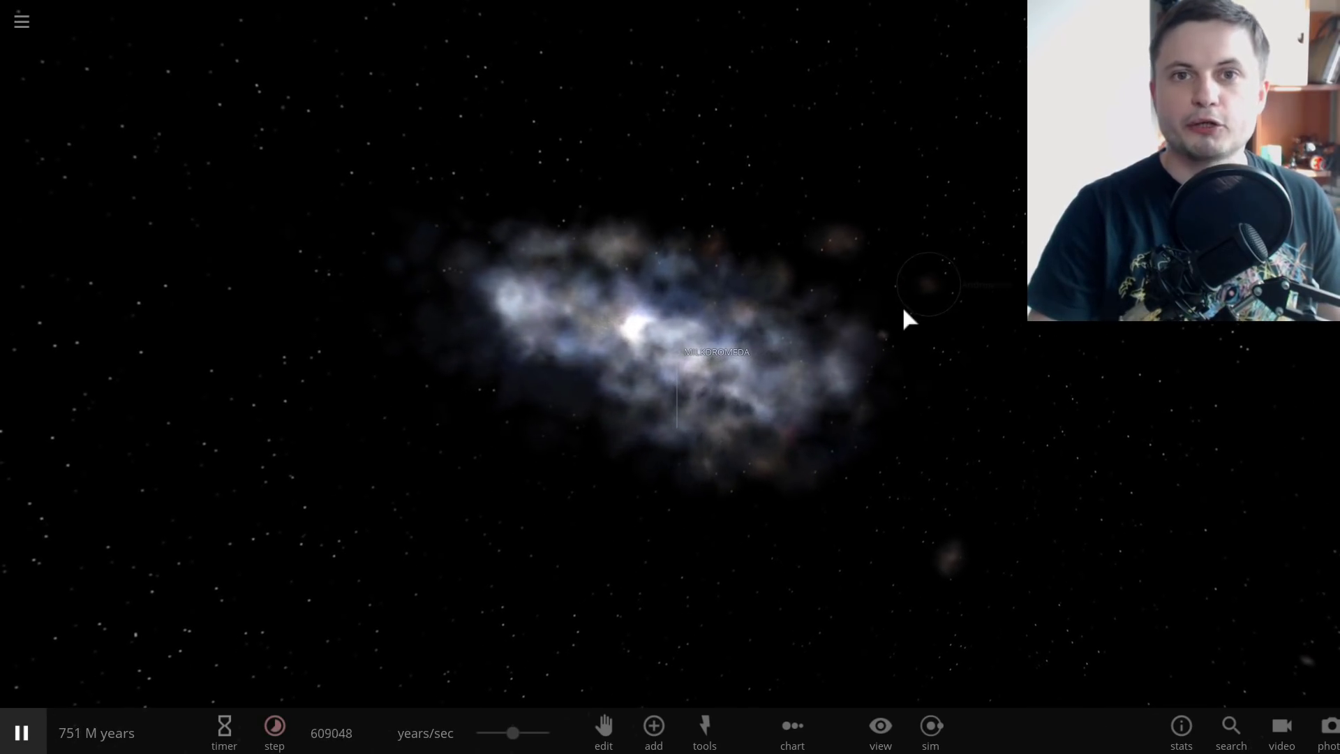